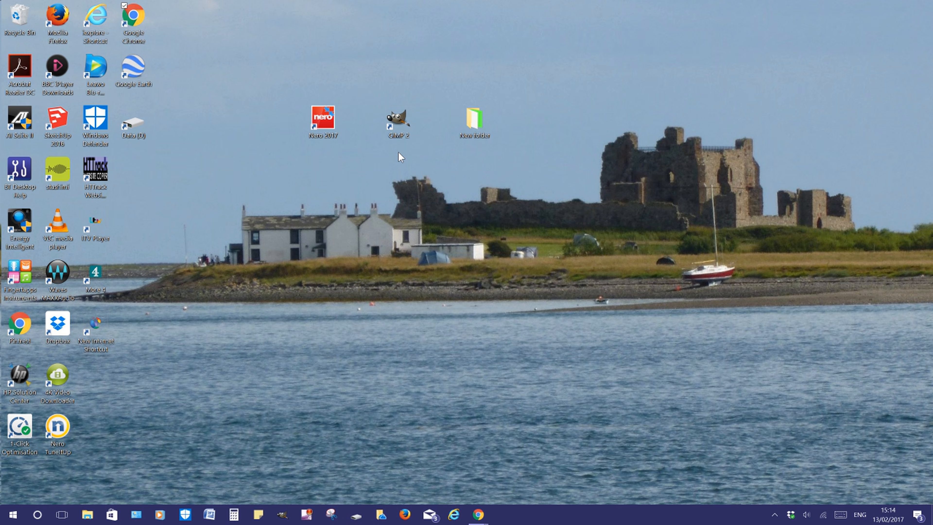
Start GIMP, maximize its image window and open the photo P1040863.JPG from the recently used files.
{"action": "double_click", "coordinate": [400, 129]}
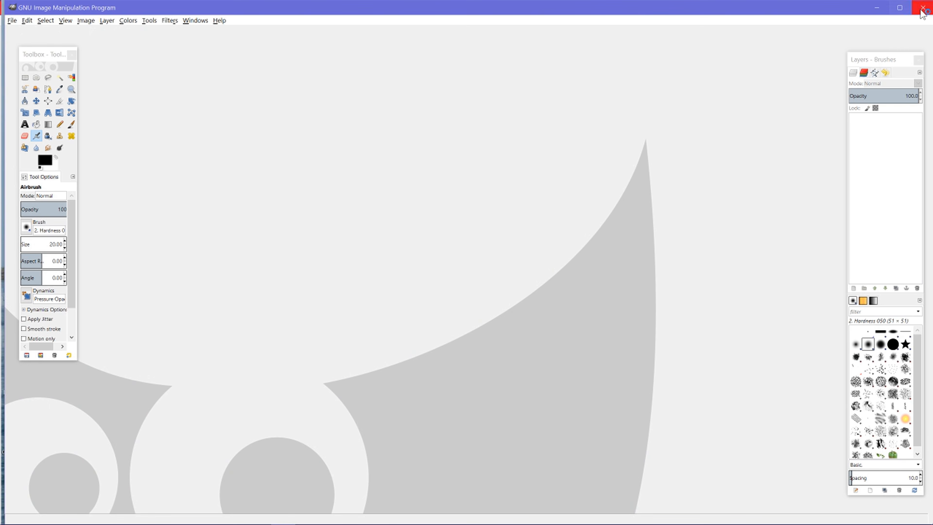
{"action": "left_click", "coordinate": [901, 8]}
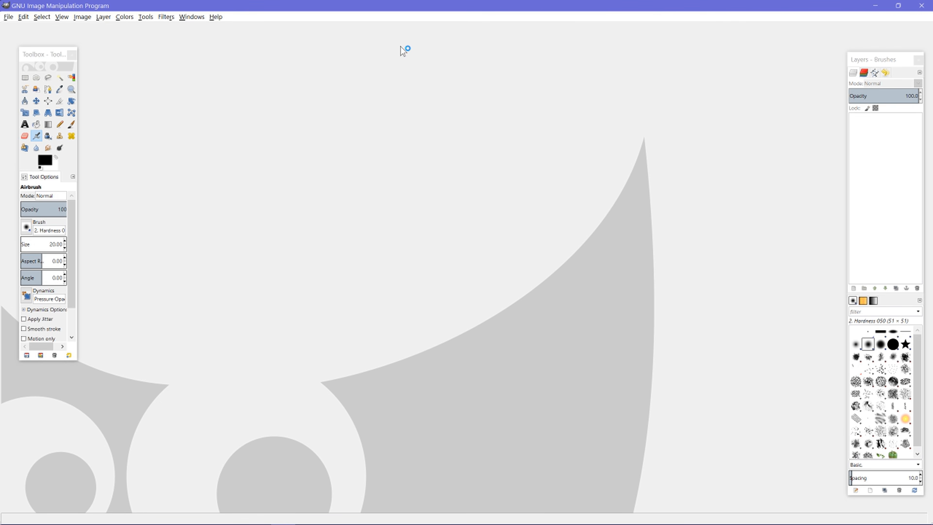
{"action": "left_click", "coordinate": [8, 17]}
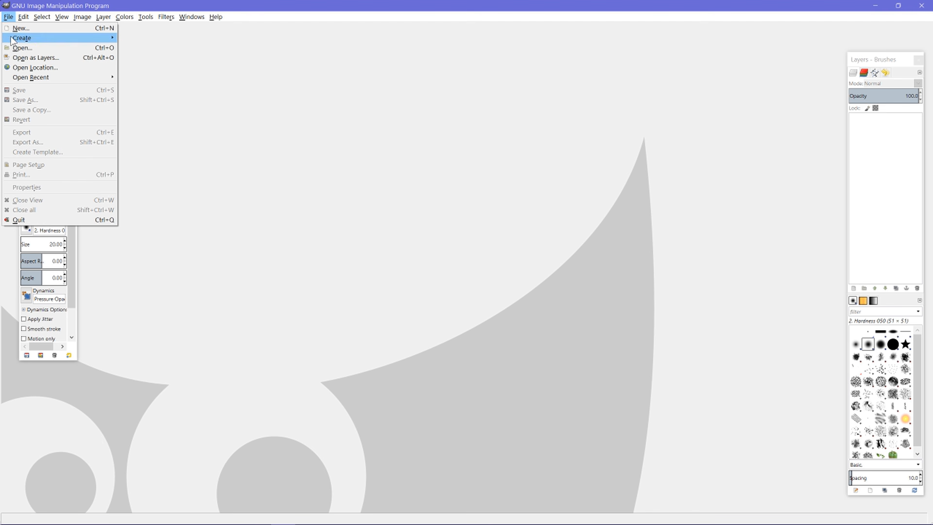
{"action": "left_click", "coordinate": [23, 48]}
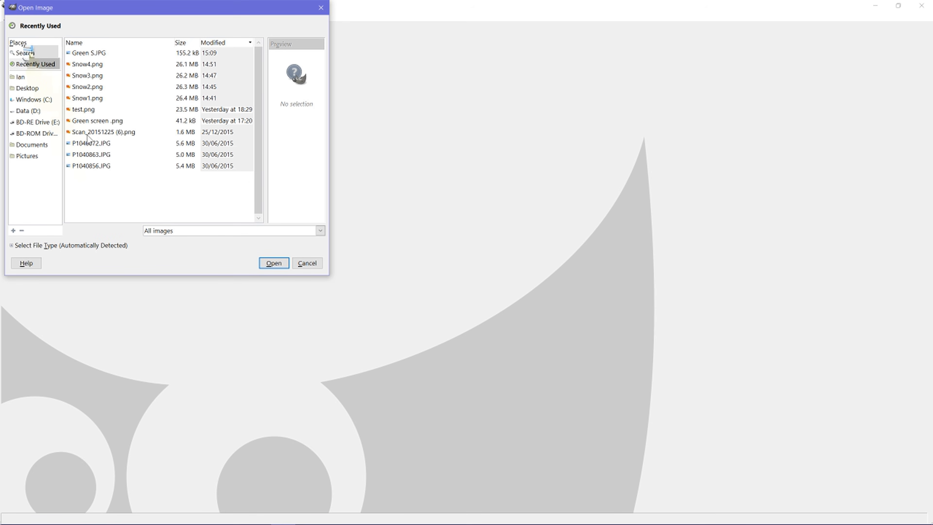
{"action": "left_click", "coordinate": [92, 155]}
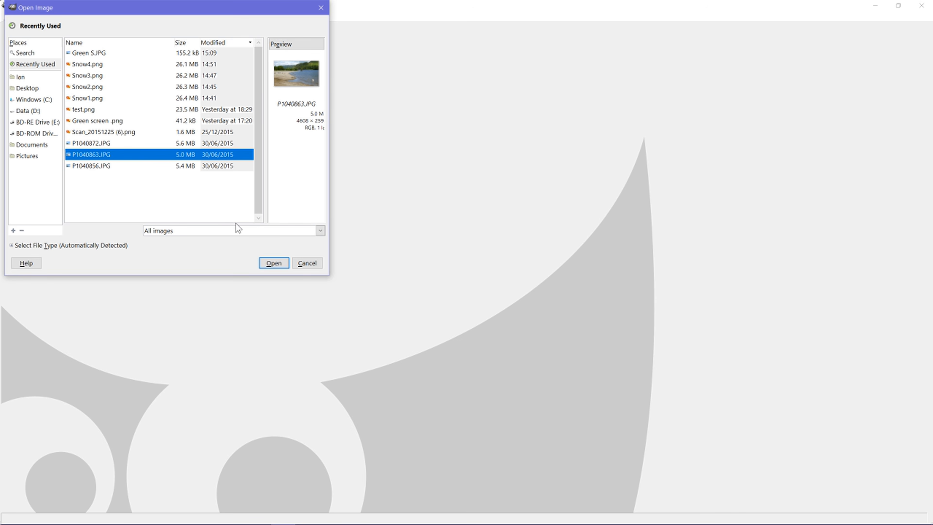
{"action": "left_click", "coordinate": [274, 263]}
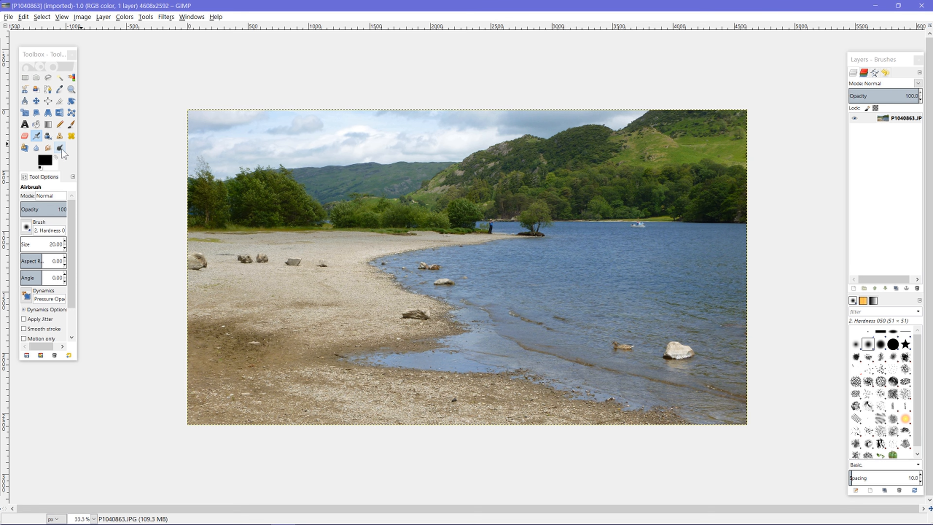
Set the foreground color to the saved bright green, 61ff47.
{"action": "left_click", "coordinate": [43, 162]}
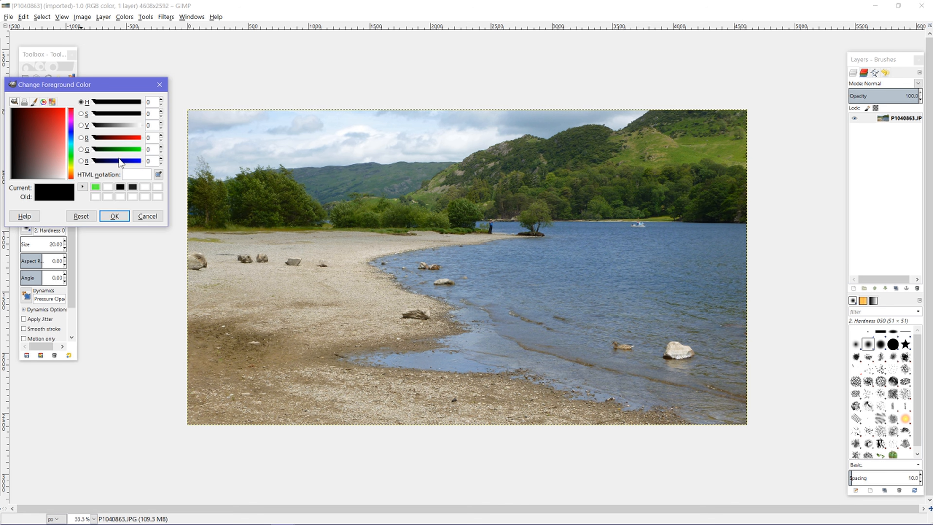
{"action": "left_click", "coordinate": [96, 187]}
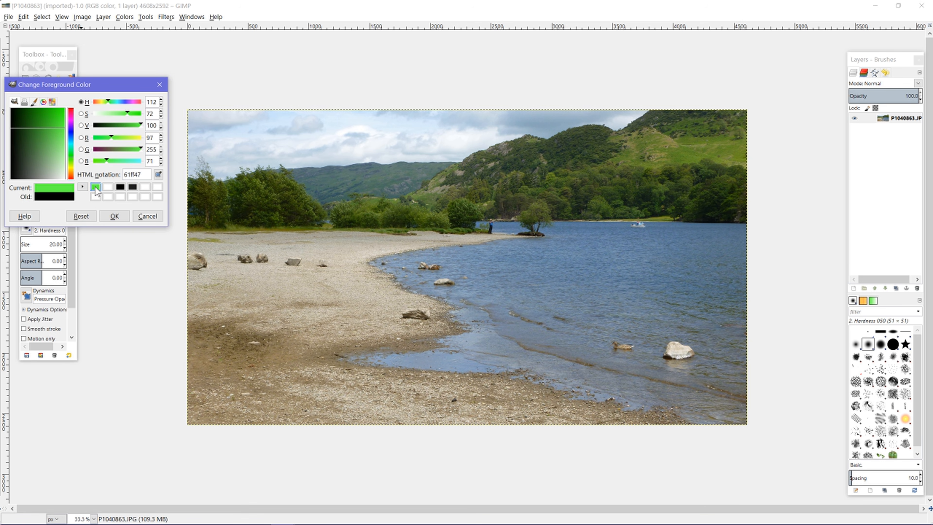
{"action": "left_click", "coordinate": [115, 216]}
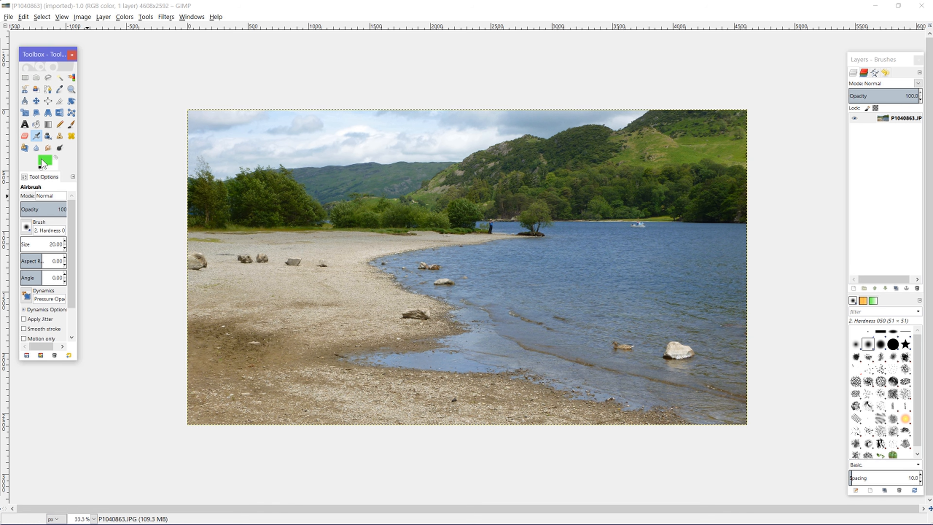
Paint over the whole photo in green with the Paintbrush, using the 2. Hardness 100 brush at size 1179.31.
{"action": "left_click", "coordinate": [72, 125]}
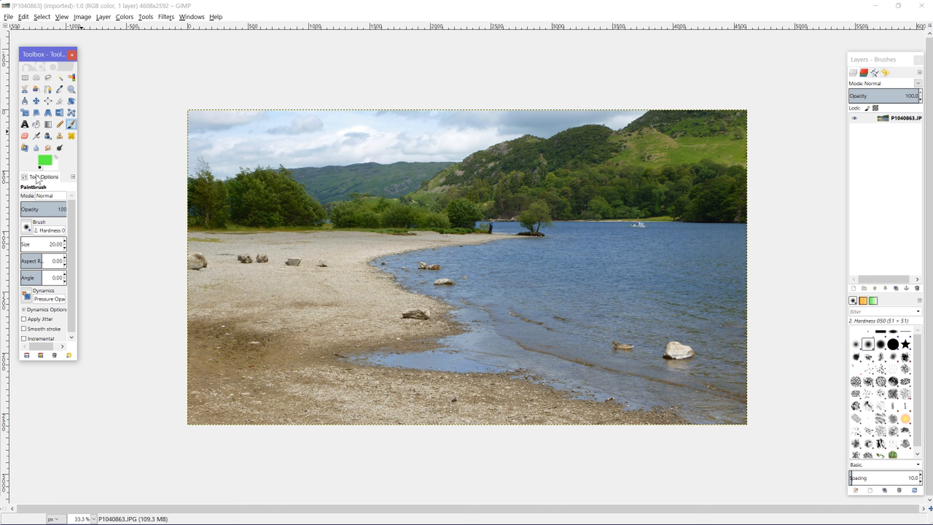
{"action": "left_click_drag", "start_coordinate": [23, 245], "coordinate": [65, 252]}
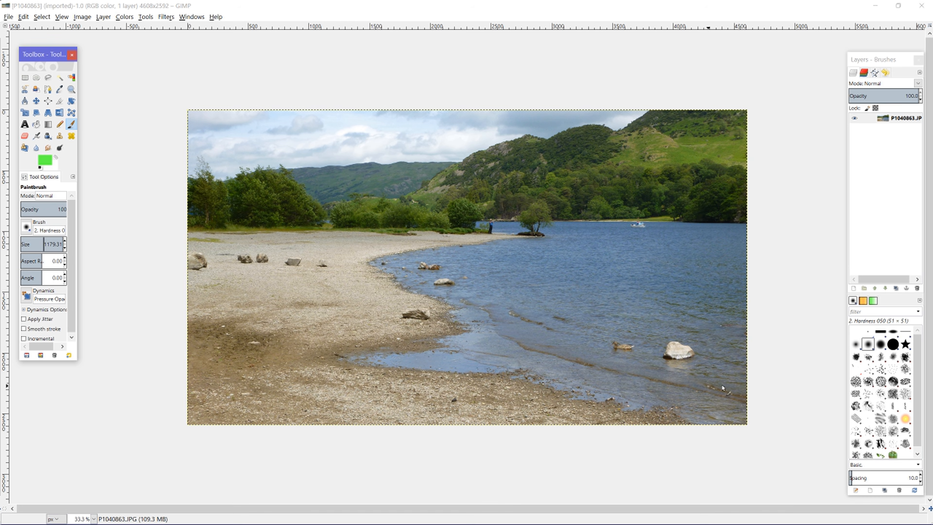
{"action": "left_click", "coordinate": [892, 346]}
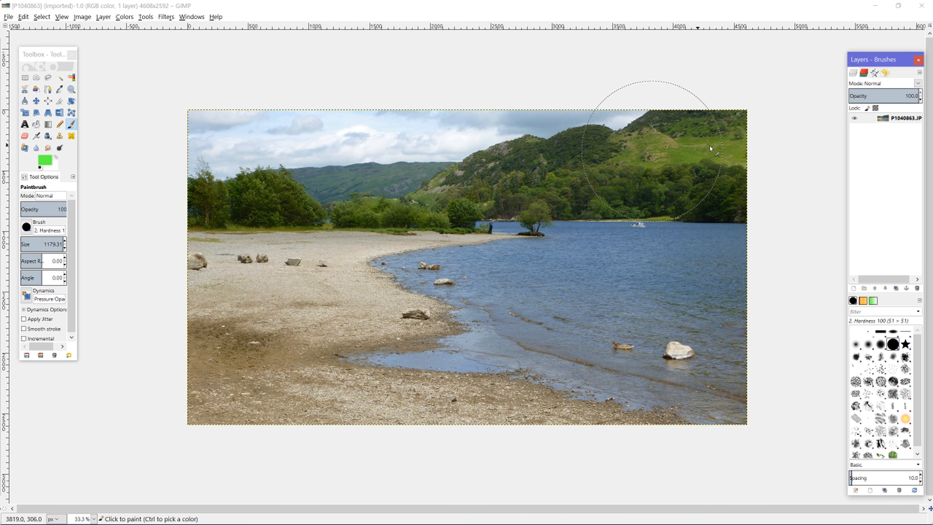
{"action": "mouse_move", "coordinate": [739, 146]}
{"action": "left_mouse_down"}
{"action": "mouse_move", "coordinate": [572, 154]}
{"action": "mouse_move", "coordinate": [166, 141]}
{"action": "mouse_move", "coordinate": [186, 382]}
{"action": "mouse_move", "coordinate": [370, 380]}
{"action": "mouse_move", "coordinate": [490, 400]}
{"action": "mouse_move", "coordinate": [718, 408]}
{"action": "mouse_move", "coordinate": [721, 274]}
{"action": "mouse_move", "coordinate": [711, 222]}
{"action": "mouse_move", "coordinate": [684, 244]}
{"action": "mouse_move", "coordinate": [604, 397]}
{"action": "mouse_move", "coordinate": [582, 342]}
{"action": "mouse_move", "coordinate": [573, 235]}
{"action": "mouse_move", "coordinate": [509, 282]}
{"action": "mouse_move", "coordinate": [477, 342]}
{"action": "mouse_move", "coordinate": [441, 275]}
{"action": "mouse_move", "coordinate": [430, 226]}
{"action": "mouse_move", "coordinate": [379, 258]}
{"action": "mouse_move", "coordinate": [353, 327]}
{"action": "mouse_move", "coordinate": [324, 307]}
{"action": "mouse_move", "coordinate": [288, 233]}
{"action": "mouse_move", "coordinate": [259, 215]}
{"action": "left_mouse_up"}
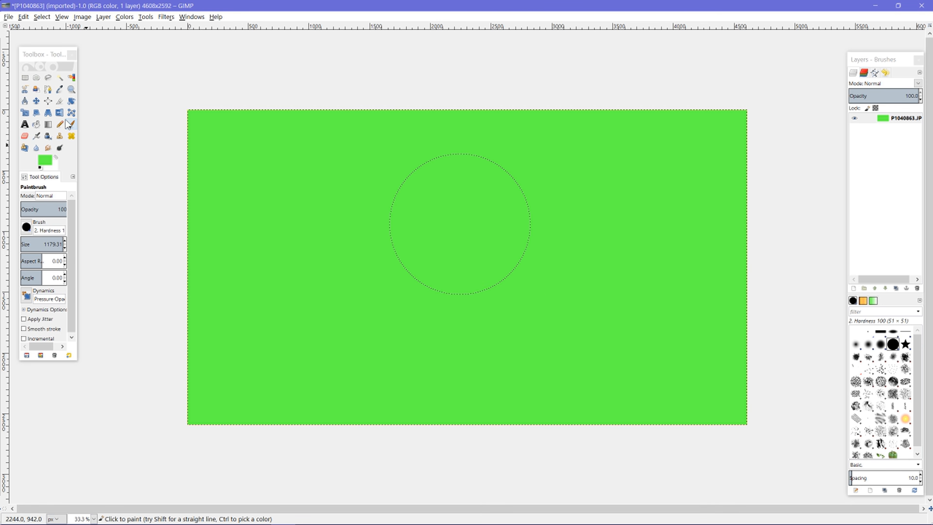
Export the green image as Green.JPG into New folder on the Desktop, keeping the default JPEG settings.
{"action": "left_click", "coordinate": [8, 17]}
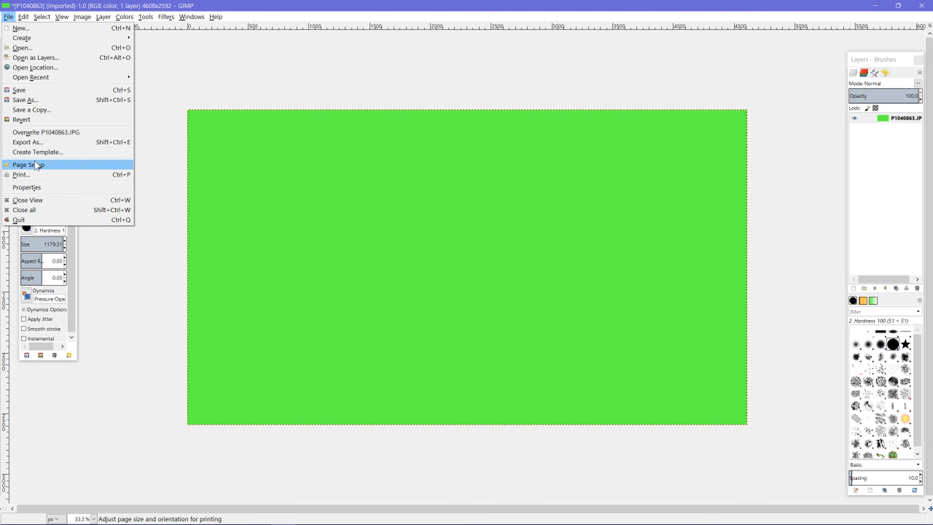
{"action": "left_click", "coordinate": [28, 142]}
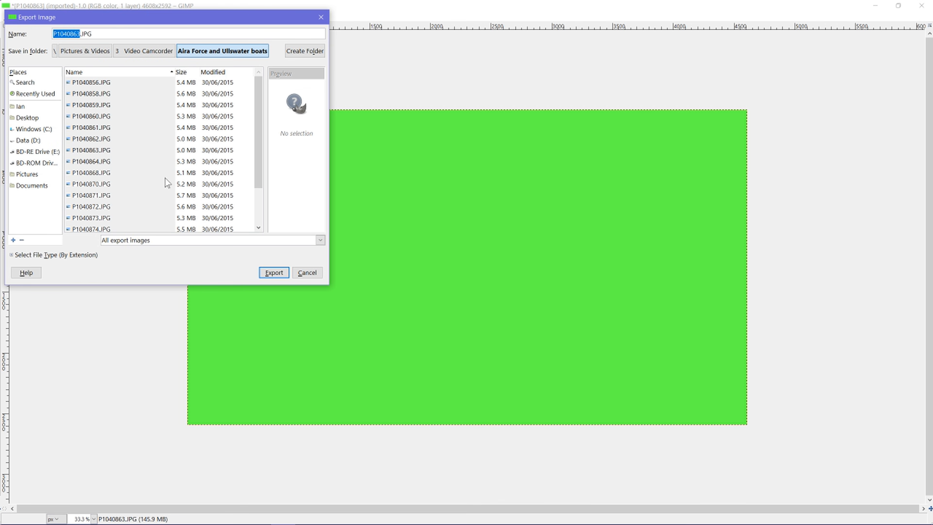
{"action": "left_click", "coordinate": [79, 33]}
{"action": "key", "text": "BackSpace"}
{"action": "key", "text": "BackSpace"}
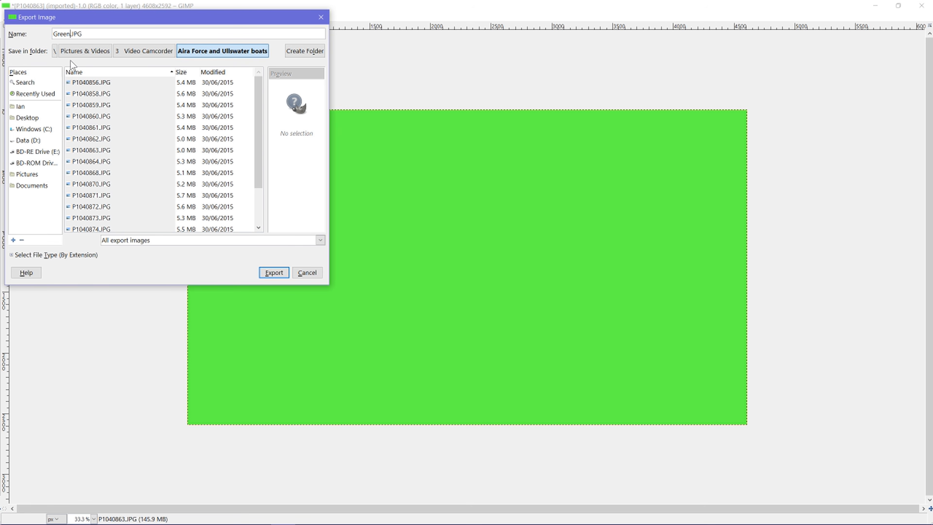
{"action": "left_click", "coordinate": [27, 118]}
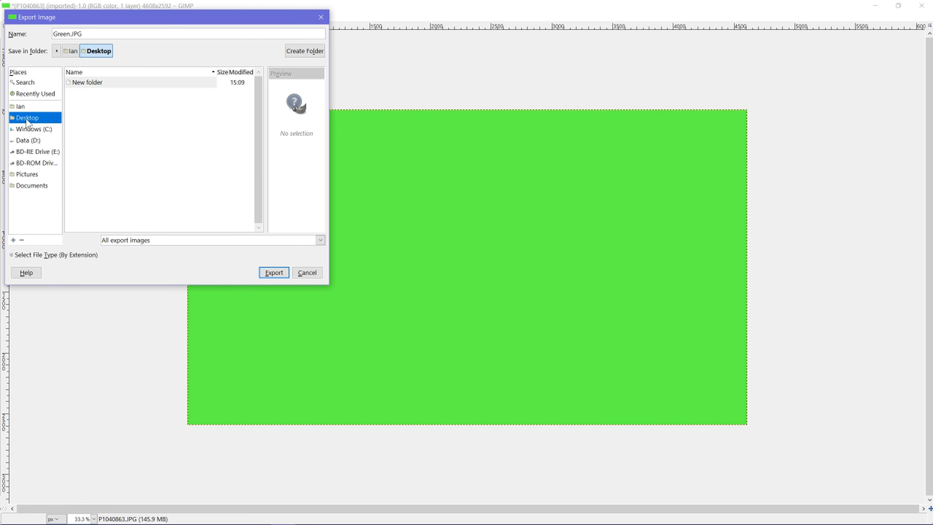
{"action": "left_click", "coordinate": [101, 84]}
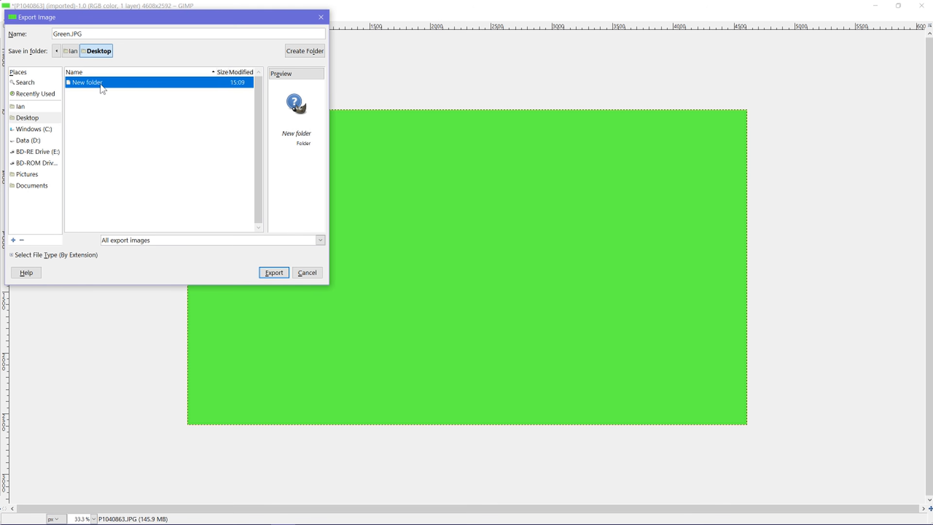
{"action": "left_click", "coordinate": [271, 273]}
{"action": "left_click", "coordinate": [264, 277]}
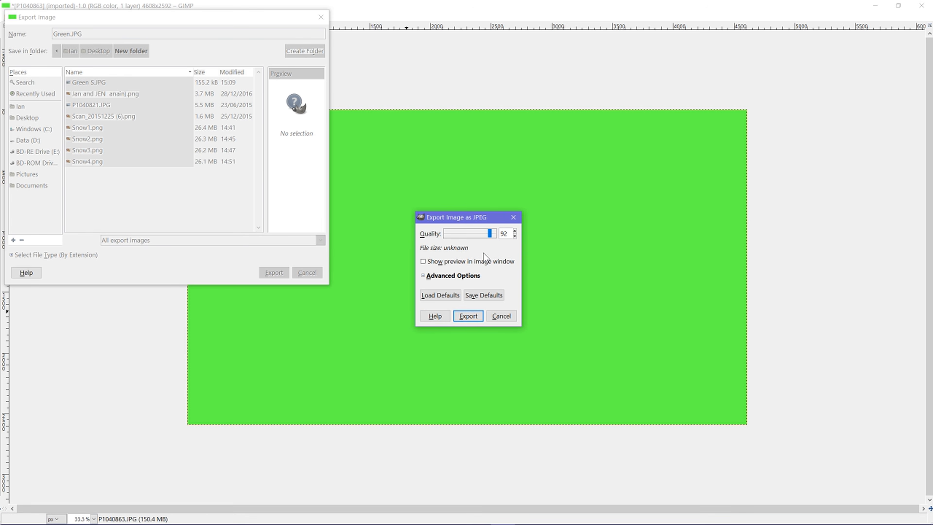
{"action": "left_click", "coordinate": [468, 317]}
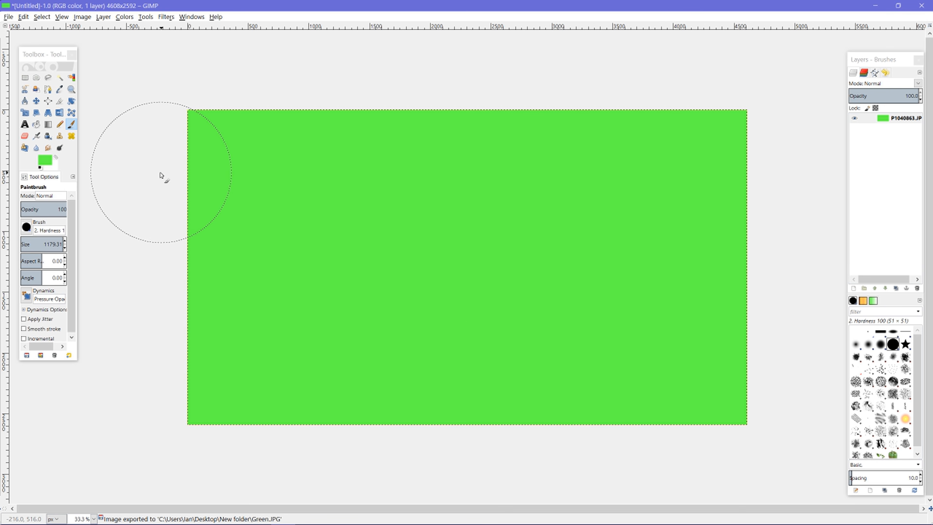
Add an alpha channel to the P1040863.JPG layer and erase the entire canvas to transparency with the Eraser.
{"action": "left_click", "coordinate": [24, 136]}
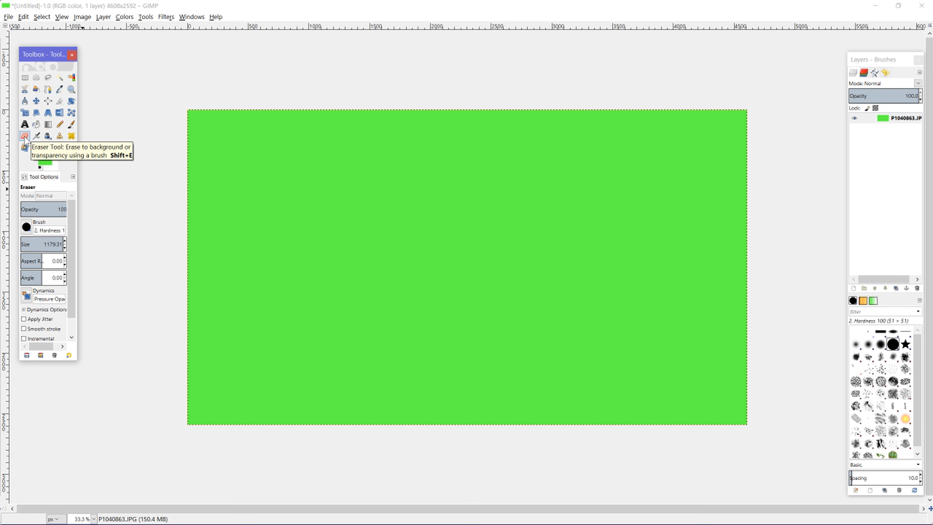
{"action": "left_click_drag", "start_coordinate": [185, 139], "coordinate": [253, 133]}
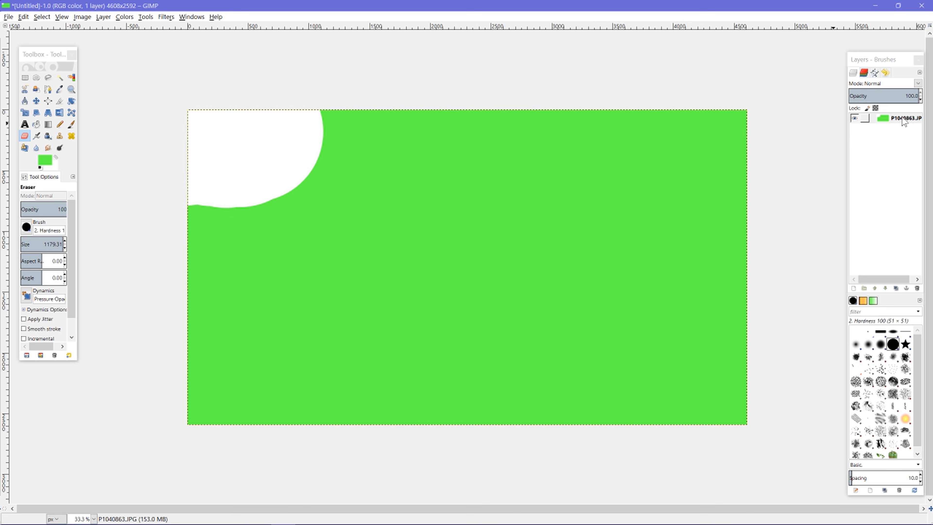
{"action": "right_click", "coordinate": [904, 122]}
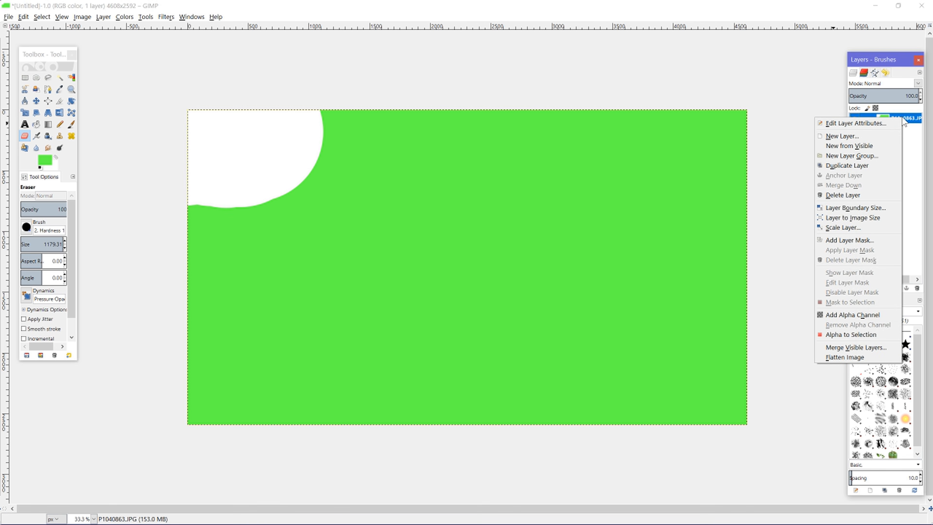
{"action": "left_click", "coordinate": [863, 315]}
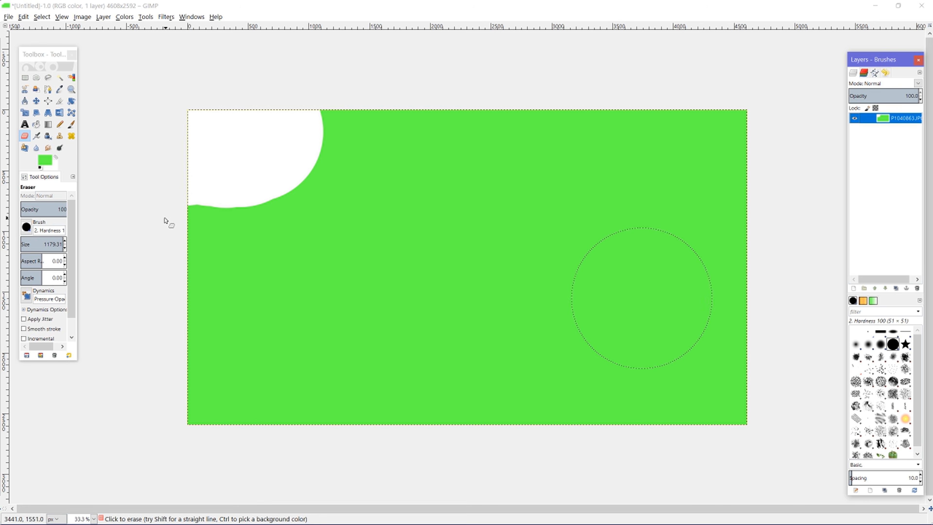
{"action": "mouse_move", "coordinate": [145, 139]}
{"action": "left_mouse_down"}
{"action": "mouse_move", "coordinate": [711, 94]}
{"action": "mouse_move", "coordinate": [731, 210]}
{"action": "mouse_move", "coordinate": [752, 497]}
{"action": "mouse_move", "coordinate": [724, 469]}
{"action": "mouse_move", "coordinate": [638, 278]}
{"action": "mouse_move", "coordinate": [621, 84]}
{"action": "mouse_move", "coordinate": [575, 180]}
{"action": "mouse_move", "coordinate": [567, 312]}
{"action": "mouse_move", "coordinate": [573, 449]}
{"action": "mouse_move", "coordinate": [520, 371]}
{"action": "mouse_move", "coordinate": [476, 141]}
{"action": "mouse_move", "coordinate": [451, 155]}
{"action": "mouse_move", "coordinate": [430, 247]}
{"action": "mouse_move", "coordinate": [427, 396]}
{"action": "mouse_move", "coordinate": [396, 365]}
{"action": "mouse_move", "coordinate": [356, 271]}
{"action": "mouse_move", "coordinate": [340, 166]}
{"action": "mouse_move", "coordinate": [307, 215]}
{"action": "mouse_move", "coordinate": [295, 389]}
{"action": "mouse_move", "coordinate": [276, 410]}
{"action": "mouse_move", "coordinate": [220, 313]}
{"action": "mouse_move", "coordinate": [229, 197]}
{"action": "mouse_move", "coordinate": [215, 109]}
{"action": "left_mouse_up"}
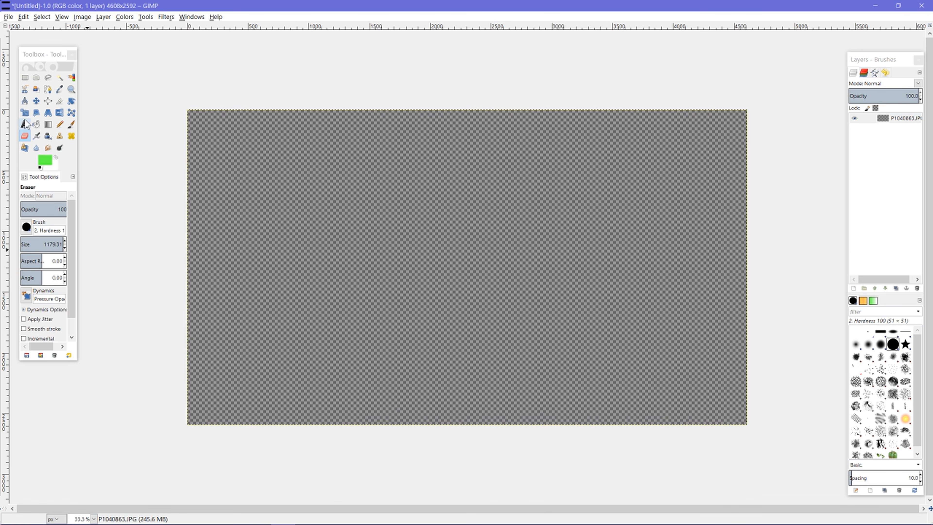
Set the foreground color to white, ffffff.
{"action": "left_click", "coordinate": [44, 161]}
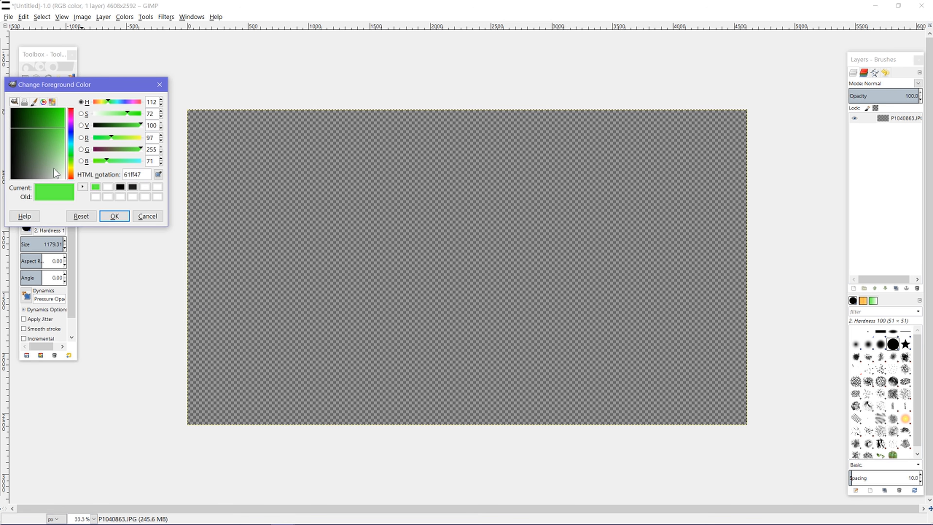
{"action": "left_click", "coordinate": [95, 198]}
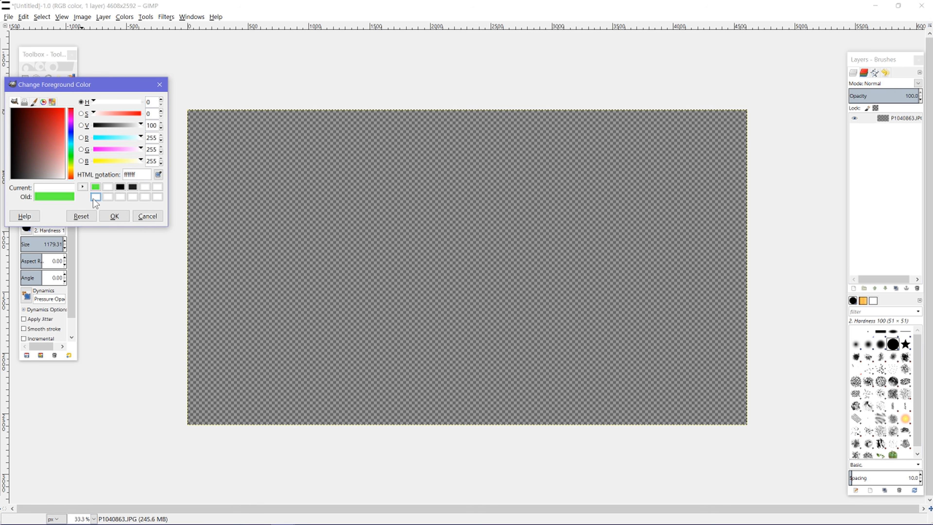
{"action": "left_click", "coordinate": [113, 216]}
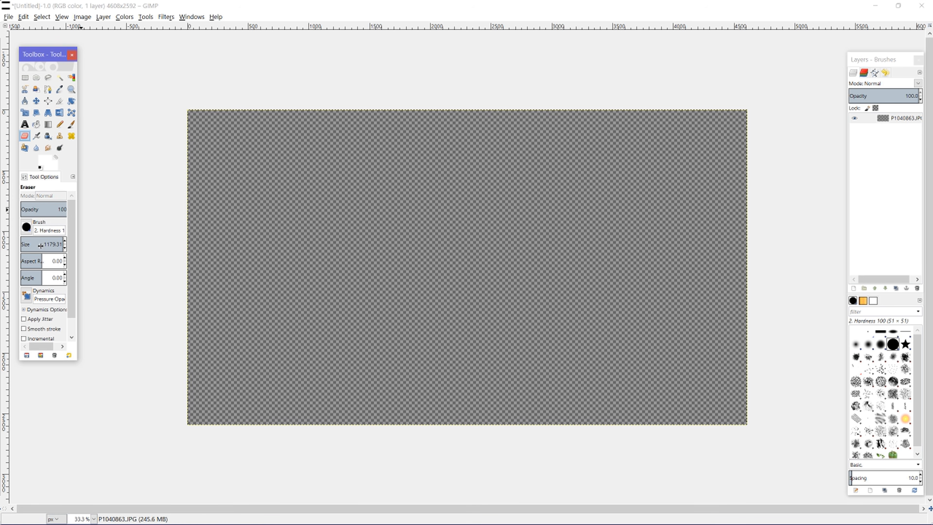
Set the brush size to 35.15 and choose the soft 2. Hardness 025 brush.
{"action": "mouse_move", "coordinate": [54, 245]}
{"action": "left_mouse_down"}
{"action": "mouse_move", "coordinate": [22, 235]}
{"action": "mouse_move", "coordinate": [27, 245]}
{"action": "left_mouse_up"}
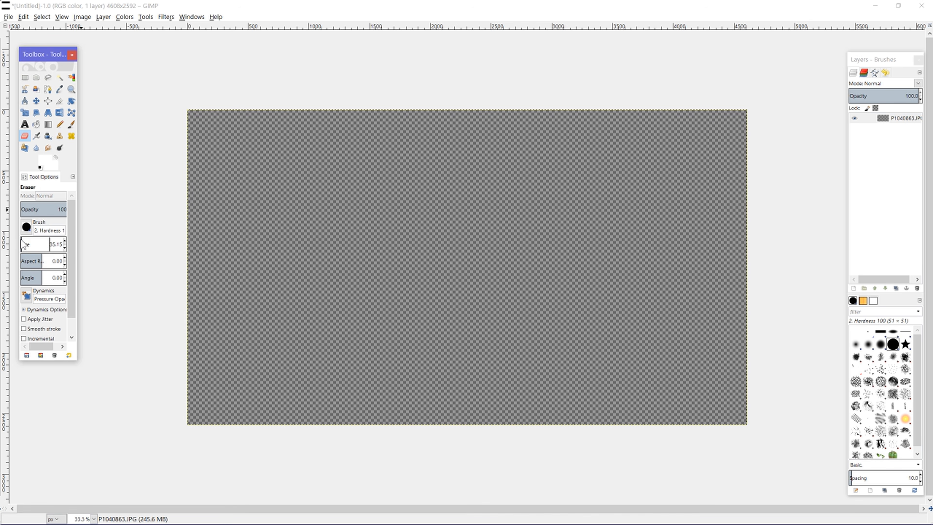
{"action": "left_click", "coordinate": [856, 345]}
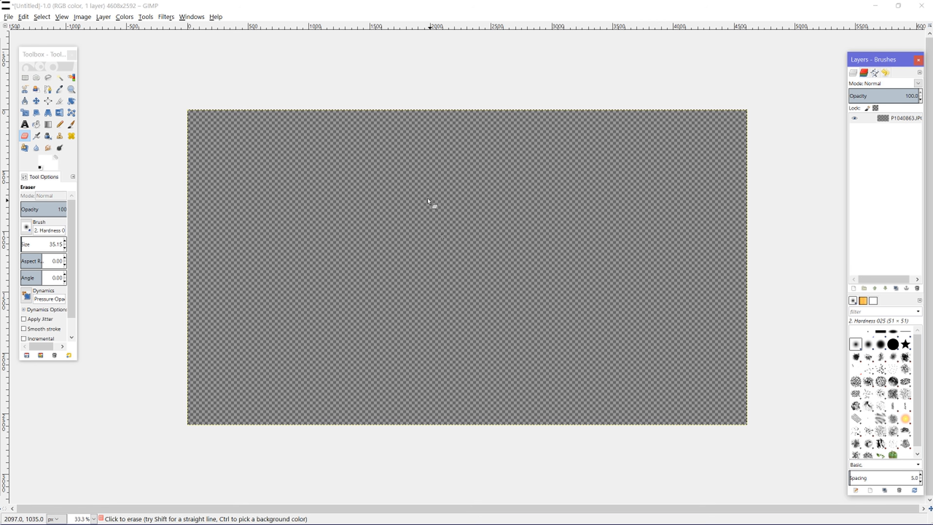
{"action": "left_click", "coordinate": [426, 187]}
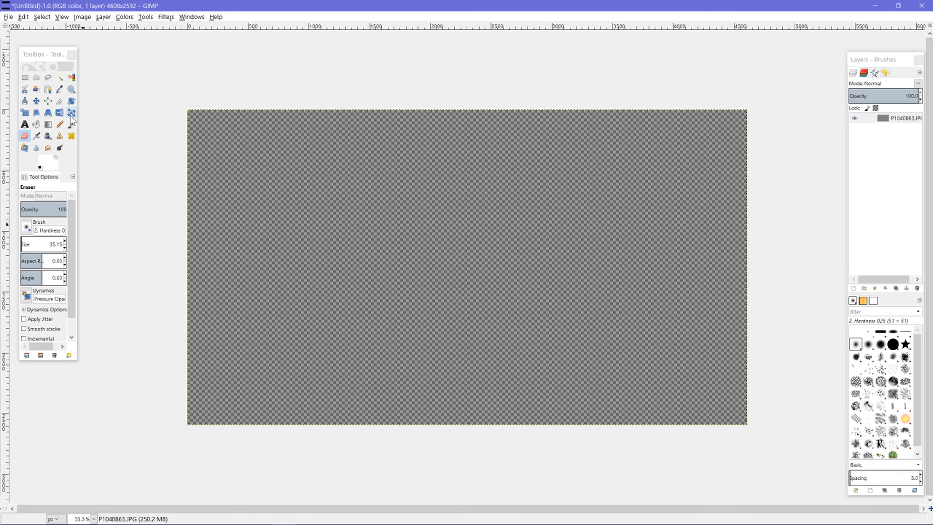
Paint small single white dots scattered across the whole transparent canvas with the Paintbrush as snowflakes.
{"action": "left_click", "coordinate": [71, 124]}
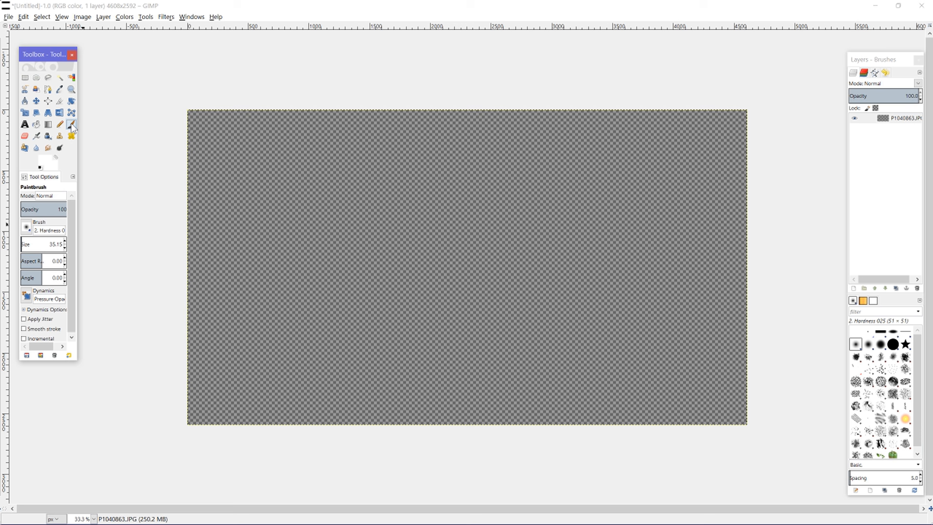
{"action": "left_click", "coordinate": [249, 179]}
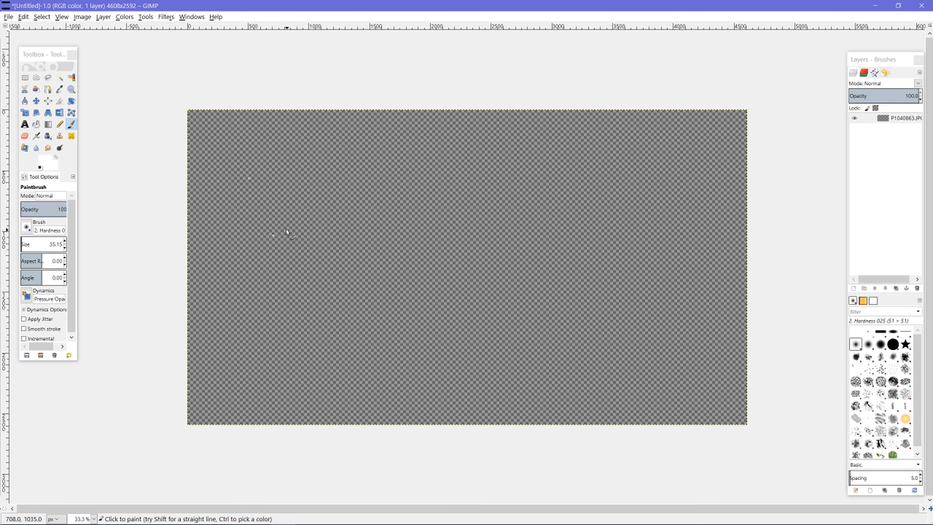
{"action": "left_click", "coordinate": [420, 204]}
{"action": "left_click", "coordinate": [715, 215]}
{"action": "left_click", "coordinate": [609, 363]}
{"action": "left_click", "coordinate": [600, 283]}
{"action": "left_click", "coordinate": [529, 323]}
{"action": "left_click", "coordinate": [423, 279]}
{"action": "left_click", "coordinate": [532, 135]}
{"action": "left_click", "coordinate": [686, 138]}
{"action": "left_click", "coordinate": [517, 405]}
{"action": "left_click", "coordinate": [307, 254]}
{"action": "left_click", "coordinate": [335, 402]}
{"action": "left_click", "coordinate": [220, 404]}
Set the Paintbrush size to 26.15 for smaller snow dots.
{"action": "left_click", "coordinate": [63, 249]}
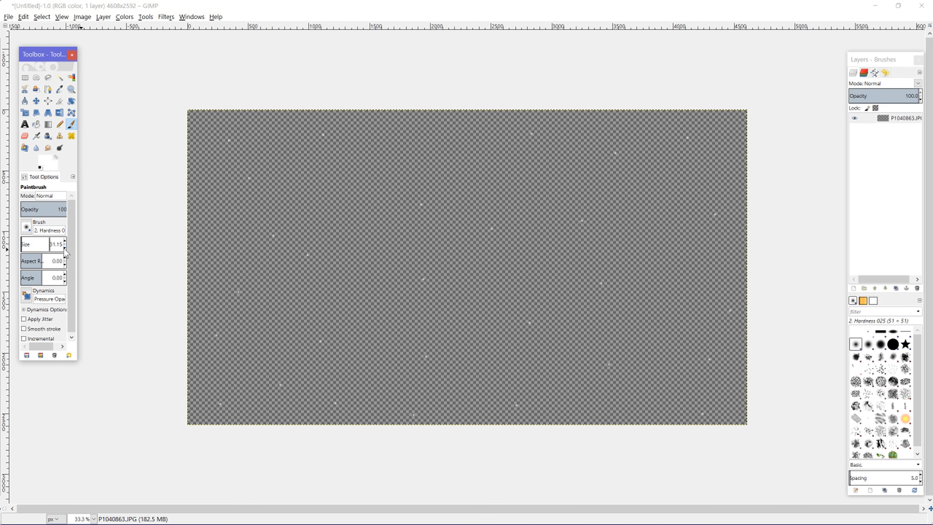
{"action": "left_click", "coordinate": [64, 249]}
{"action": "left_click", "coordinate": [64, 249]}
{"action": "left_click", "coordinate": [64, 248]}
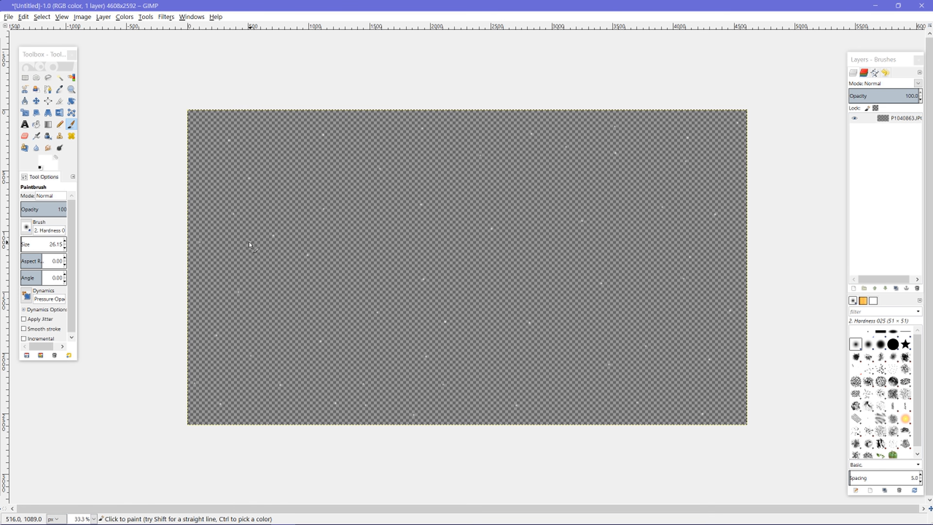
Scatter more small white dots across the canvas with the Paintbrush, raising its size to 26.62 and up to 36.62.
{"action": "left_click_drag", "start_coordinate": [20, 243], "coordinate": [22, 252]}
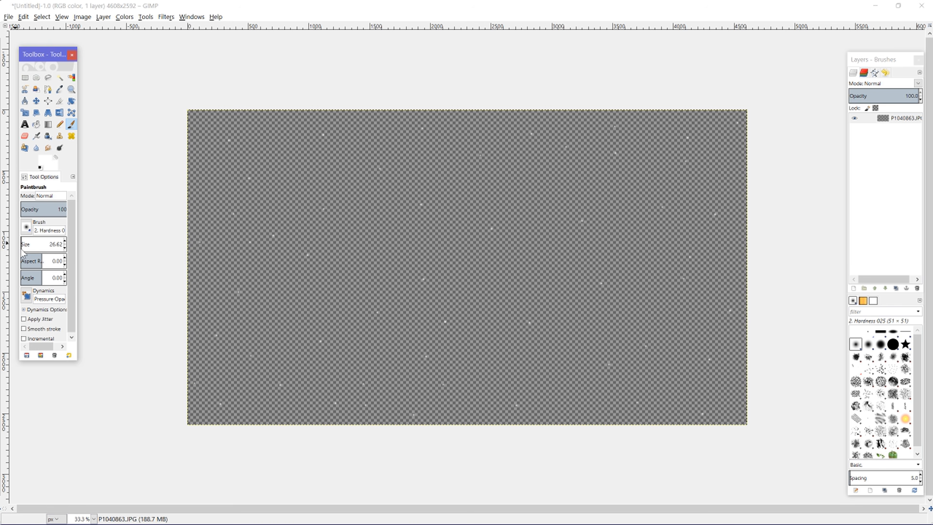
{"action": "left_click", "coordinate": [154, 253]}
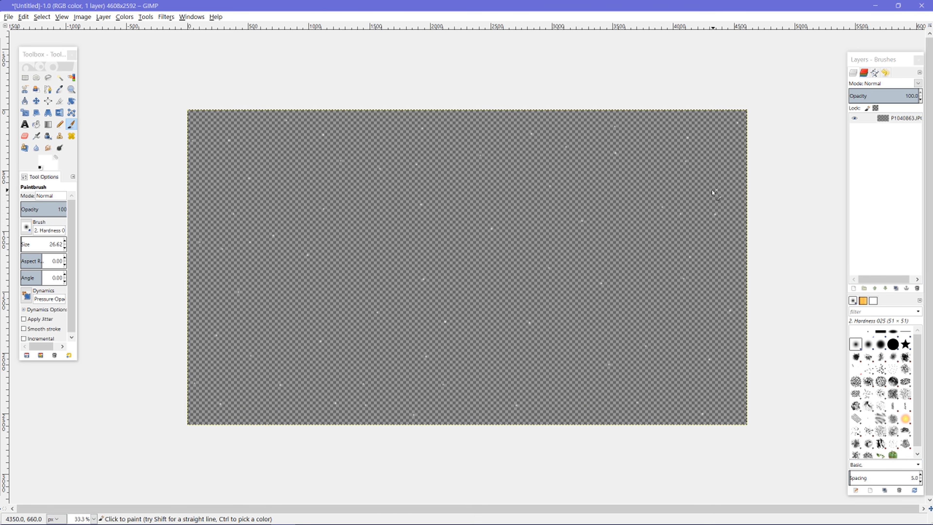
{"action": "left_click", "coordinate": [65, 241]}
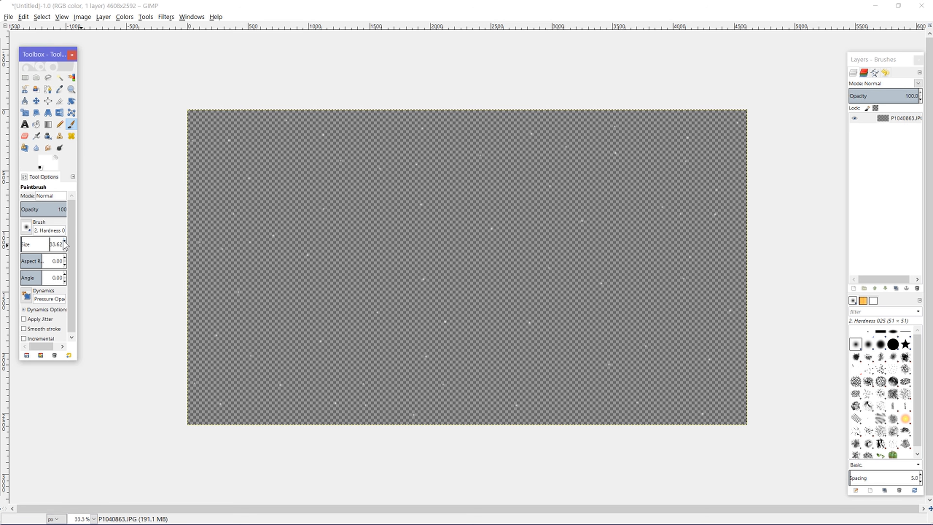
{"action": "left_click", "coordinate": [64, 240]}
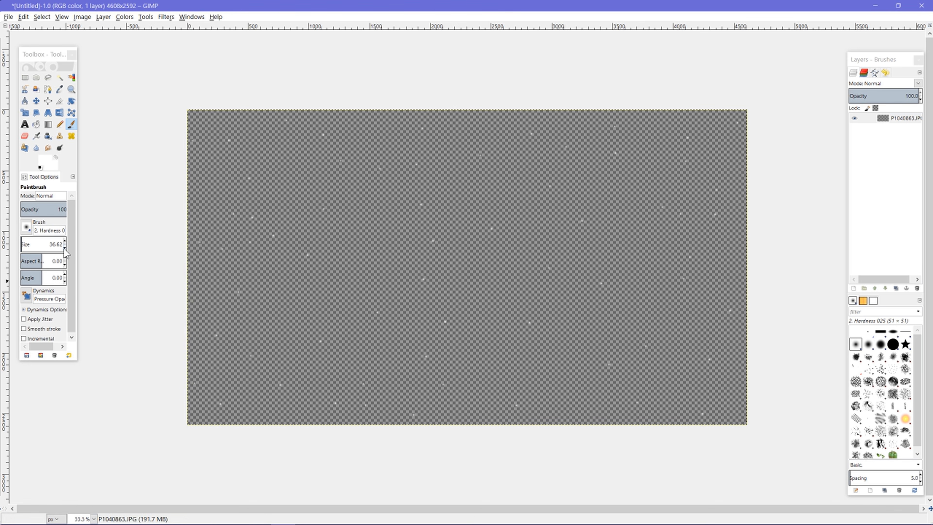
Raise the Paintbrush size to 40.62 and on to 45.62, scattering larger white snow dots across the canvas.
{"action": "left_click", "coordinate": [64, 241]}
{"action": "left_click", "coordinate": [64, 241]}
{"action": "left_click", "coordinate": [64, 241]}
{"action": "left_click", "coordinate": [64, 241]}
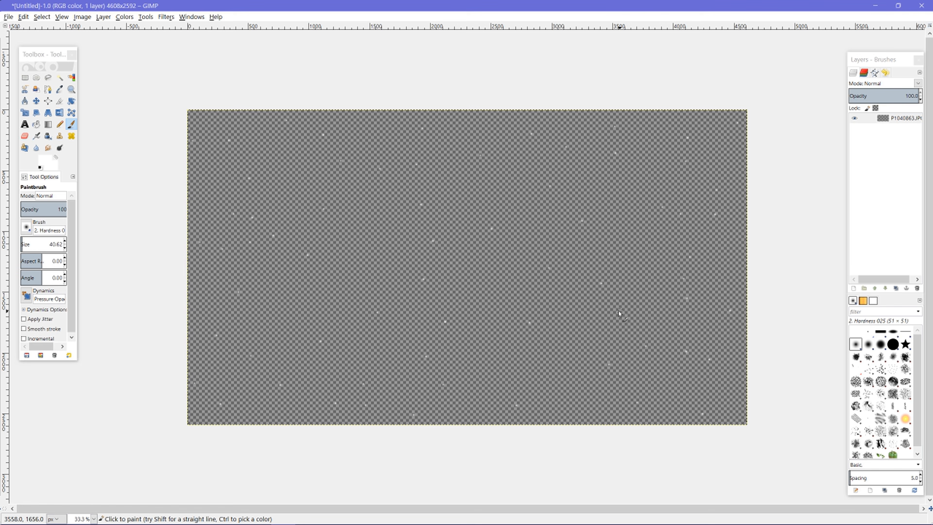
{"action": "left_click", "coordinate": [65, 241]}
{"action": "left_click", "coordinate": [579, 378]}
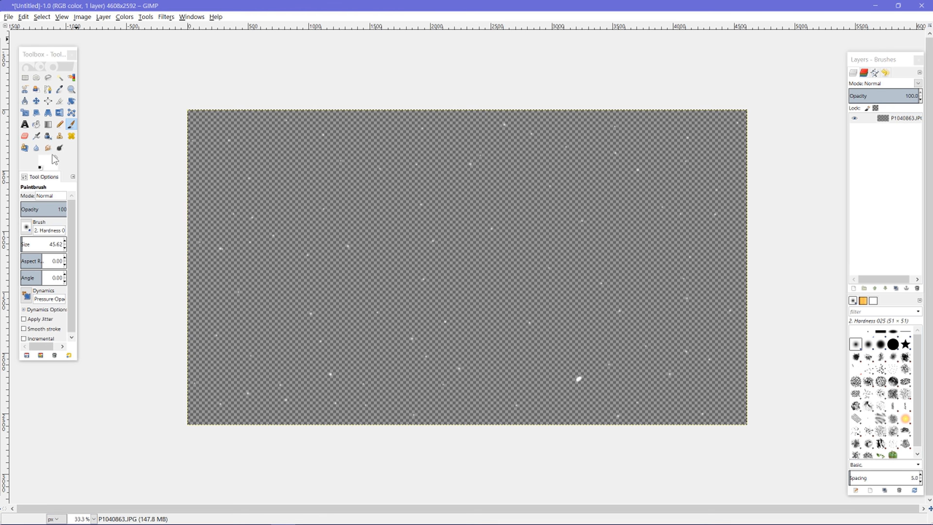
Erase the oversized white blob in the canvas's lower-right area and paint more scattered white dots with the Paintbrush.
{"action": "left_click", "coordinate": [25, 135]}
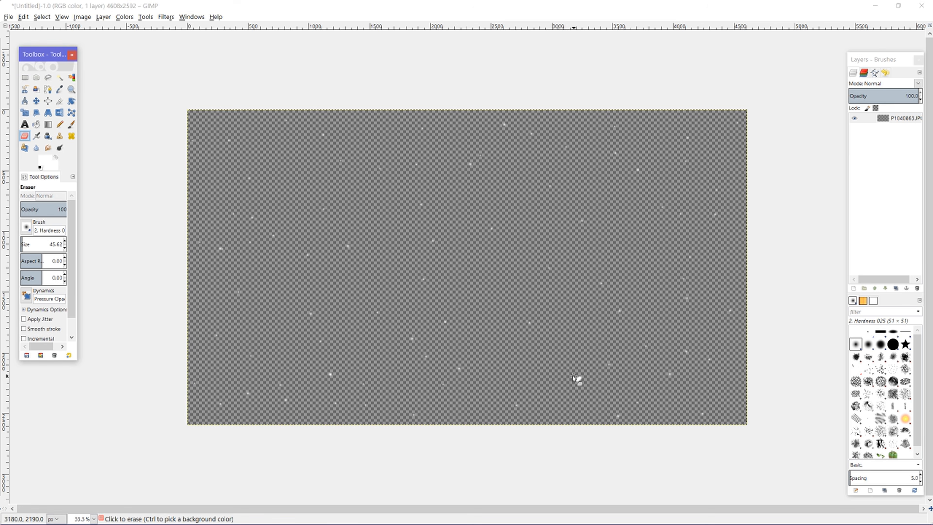
{"action": "left_click", "coordinate": [574, 378]}
{"action": "left_click", "coordinate": [582, 385]}
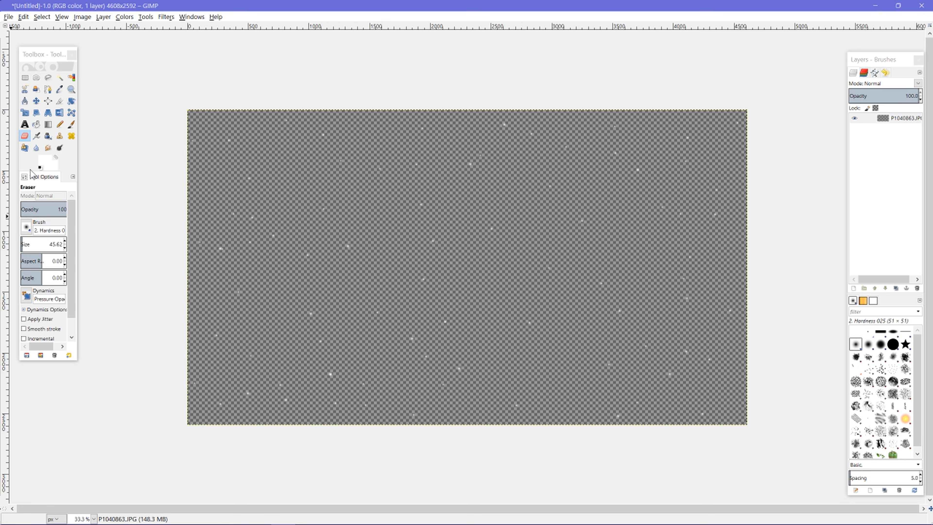
{"action": "left_click", "coordinate": [71, 124]}
{"action": "left_click", "coordinate": [551, 375]}
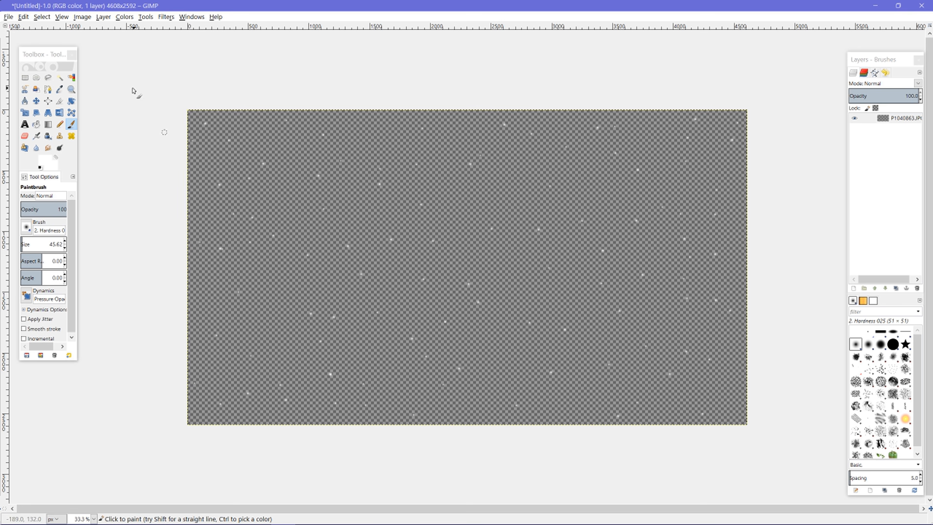
Start exporting the image and choose PNG image (*.png) as the export file format.
{"action": "left_click", "coordinate": [7, 17]}
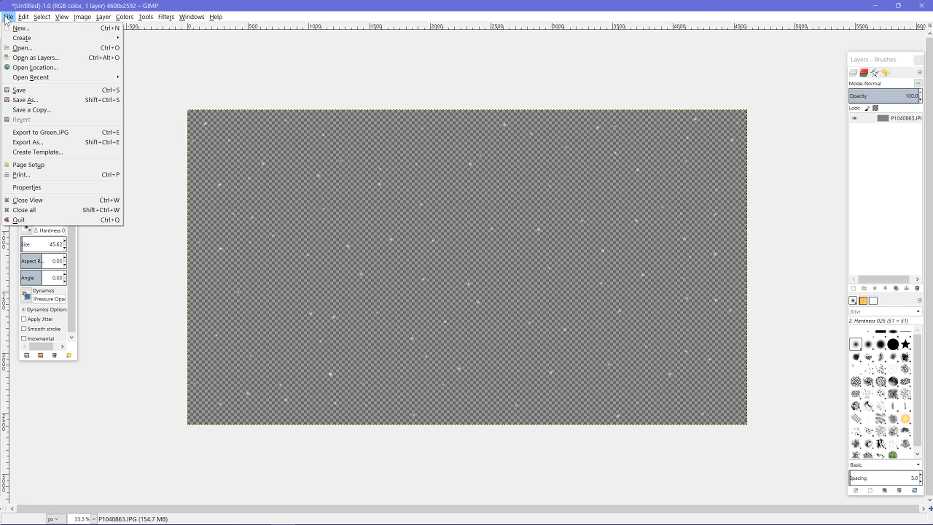
{"action": "left_click", "coordinate": [22, 142]}
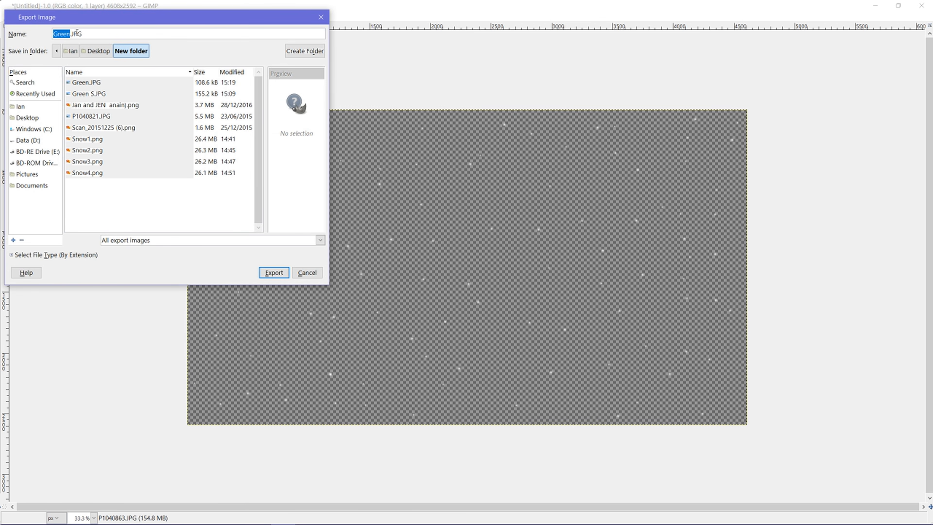
{"action": "left_click", "coordinate": [319, 240]}
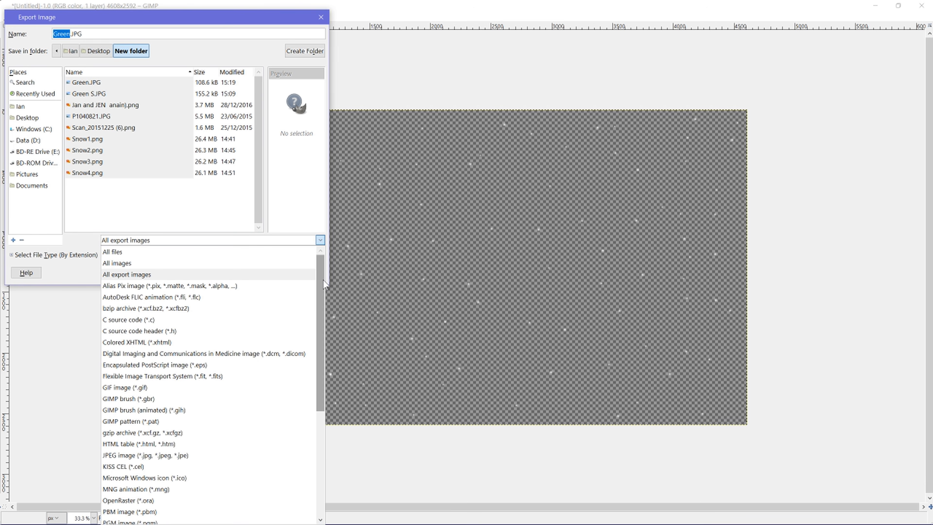
{"action": "scroll", "coordinate": [320, 271], "scroll_direction": "down", "scroll_amount": 5}
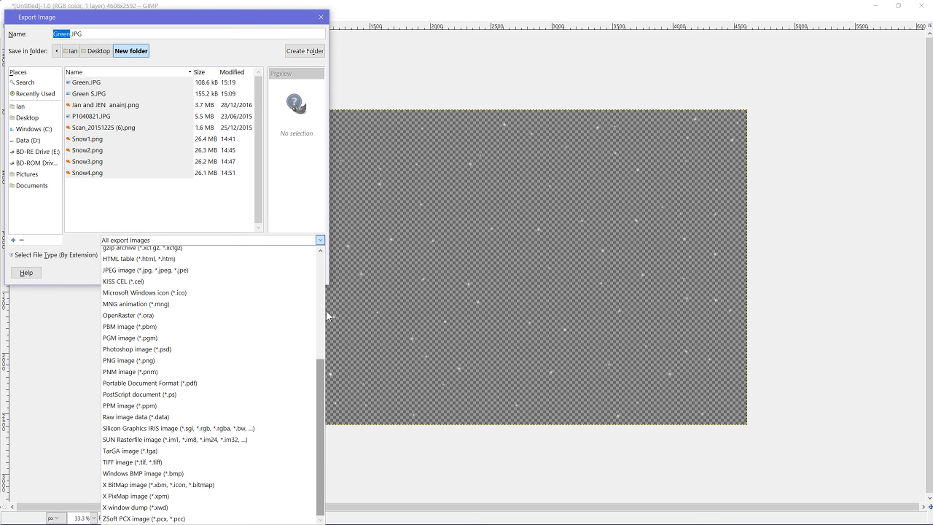
{"action": "scroll", "coordinate": [325, 311], "scroll_direction": "up", "scroll_amount": 3}
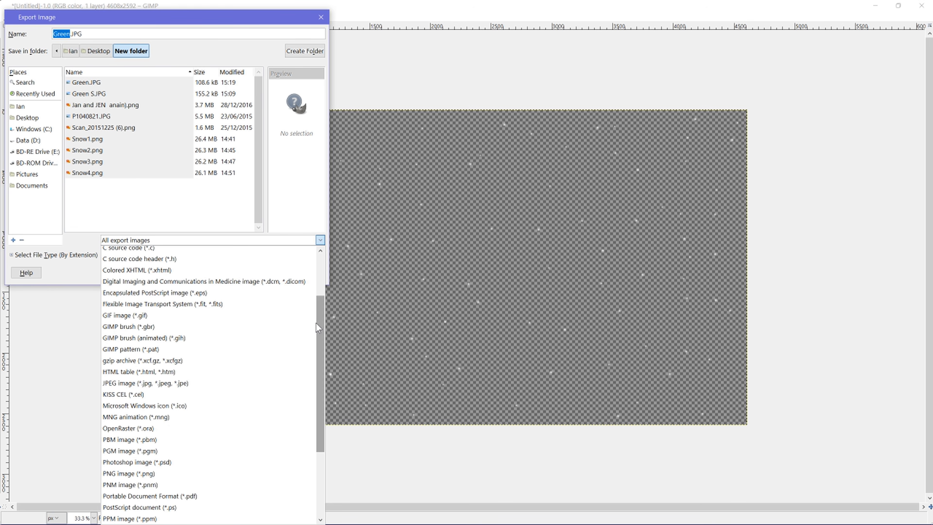
{"action": "scroll", "coordinate": [318, 323], "scroll_direction": "down", "scroll_amount": 3}
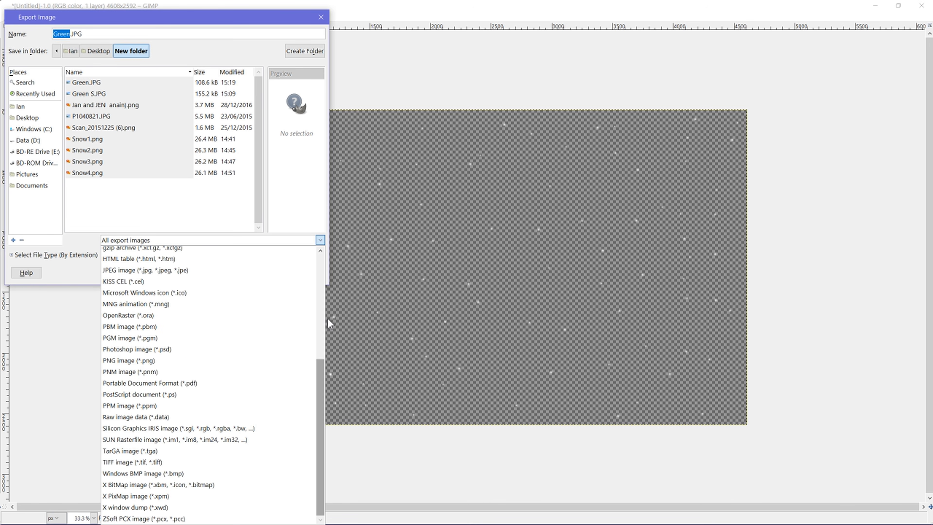
{"action": "scroll", "coordinate": [327, 321], "scroll_direction": "up", "scroll_amount": 5}
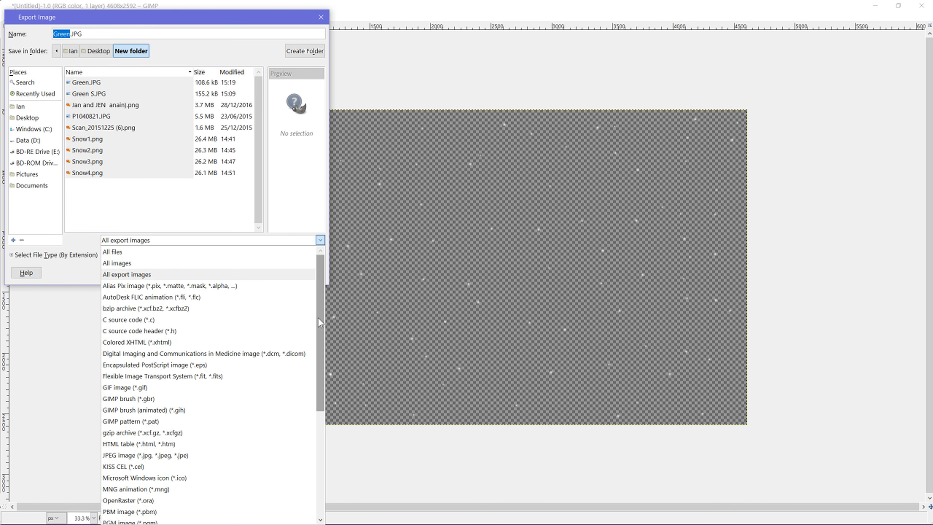
{"action": "scroll", "coordinate": [320, 326], "scroll_direction": "down", "scroll_amount": 1}
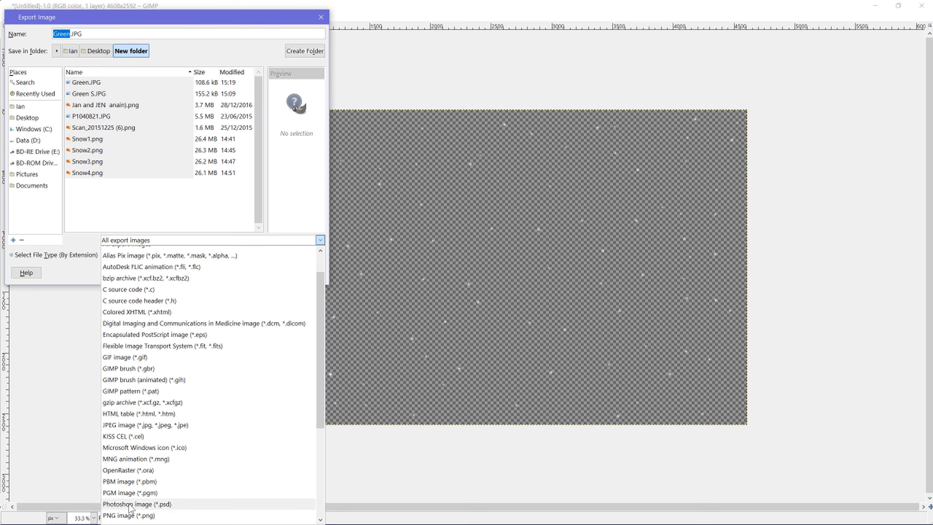
{"action": "left_click", "coordinate": [120, 495]}
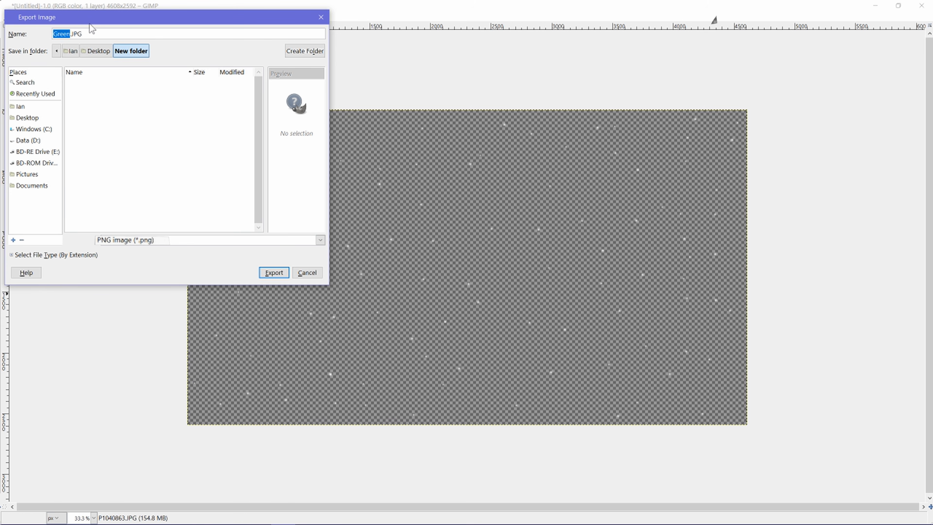
Name the export file snow 5.png.
{"action": "left_click_drag", "start_coordinate": [83, 35], "coordinate": [37, 34]}
{"action": "key", "text": "BackSpace"}
{"action": "type", "text": "snow"}
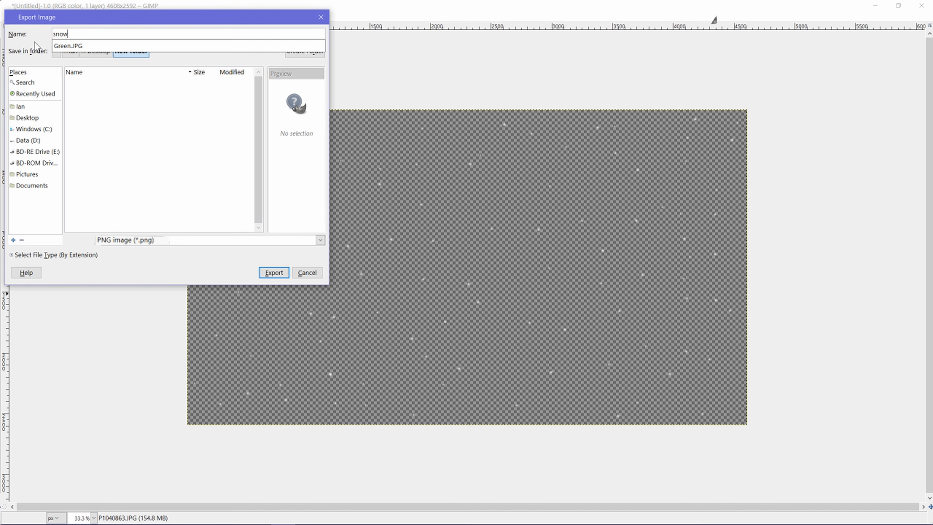
{"action": "type", "text": " 5.png"}
Export the image into New folder on the Desktop, keeping the offered PNG options.
{"action": "left_click", "coordinate": [38, 121]}
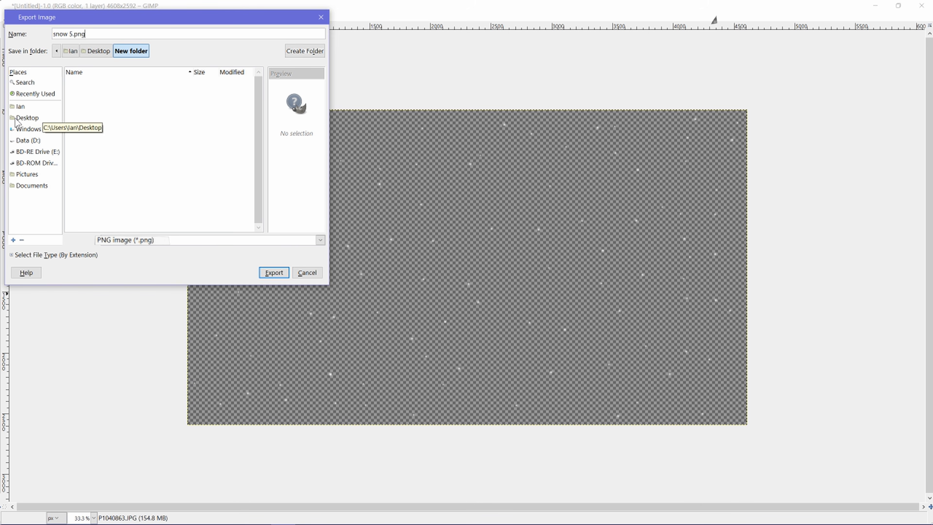
{"action": "left_click", "coordinate": [37, 121]}
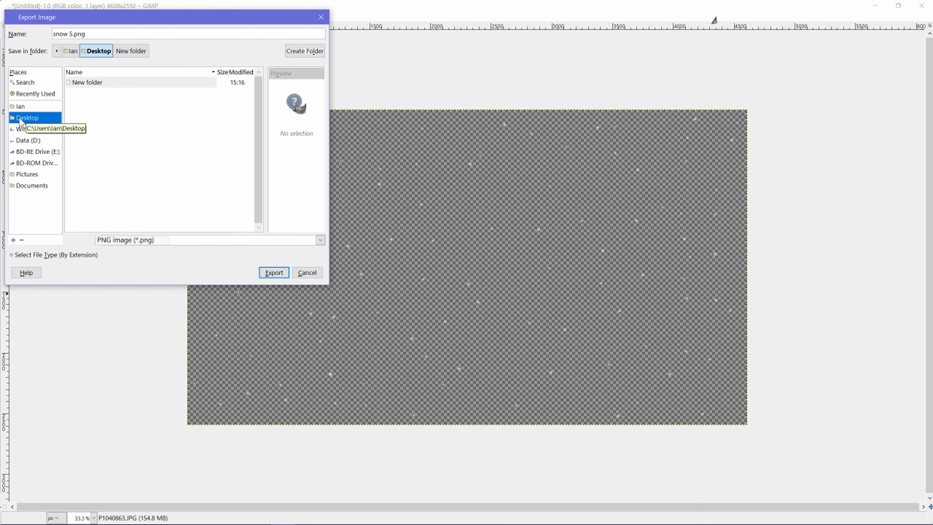
{"action": "left_click", "coordinate": [111, 85]}
{"action": "left_click", "coordinate": [278, 273]}
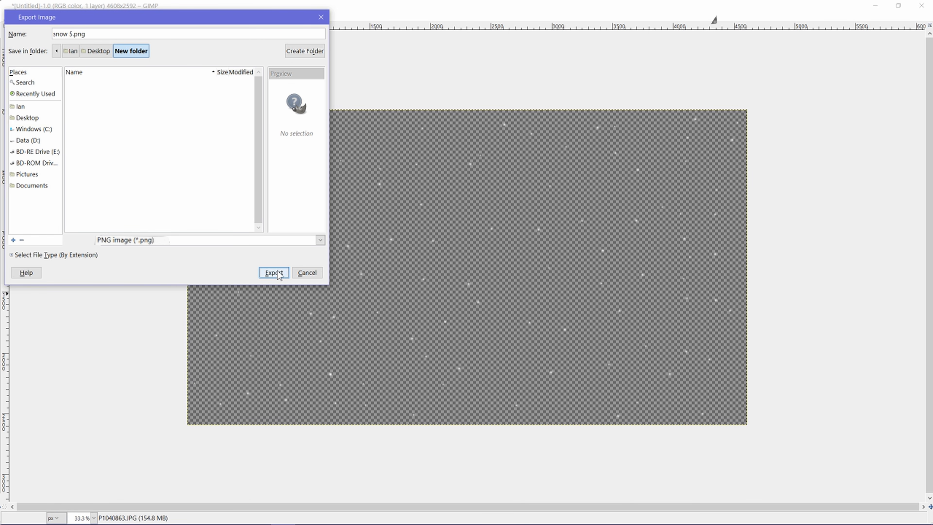
{"action": "left_click", "coordinate": [275, 272]}
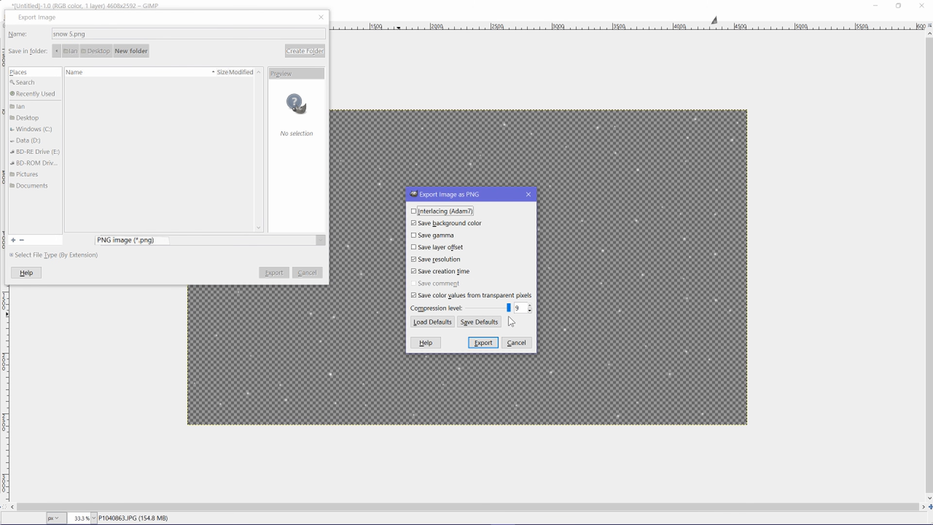
{"action": "left_click", "coordinate": [483, 342]}
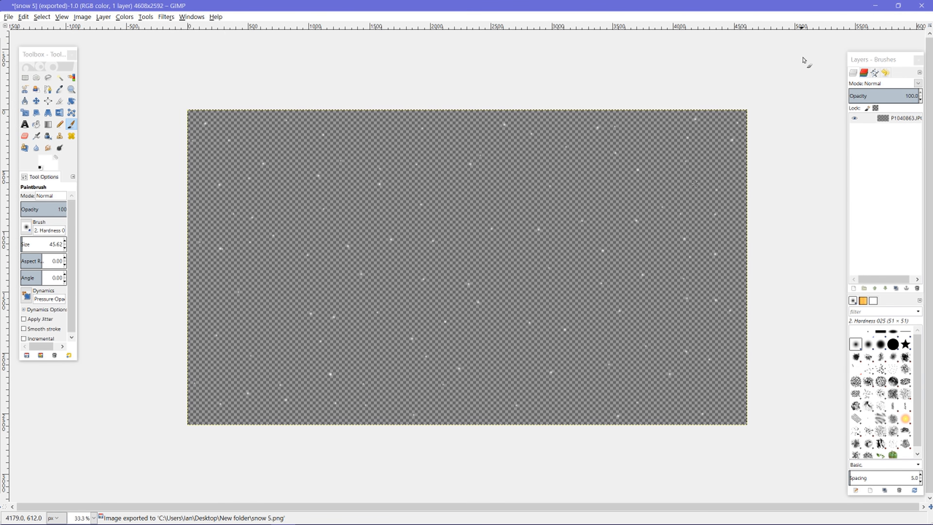
Minimize GIMP, launch Nero Video from Nero 2017 and start a new advanced movie project.
{"action": "left_click", "coordinate": [874, 6]}
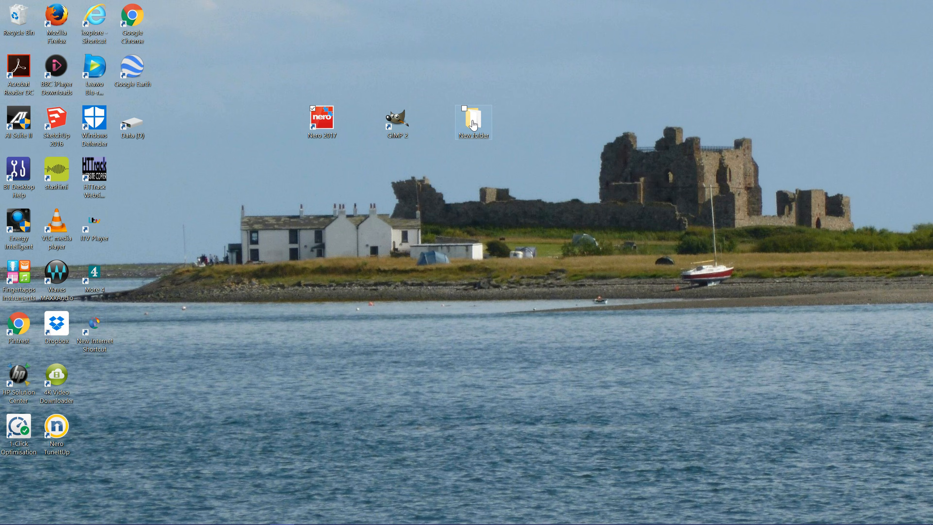
{"action": "double_click", "coordinate": [320, 117]}
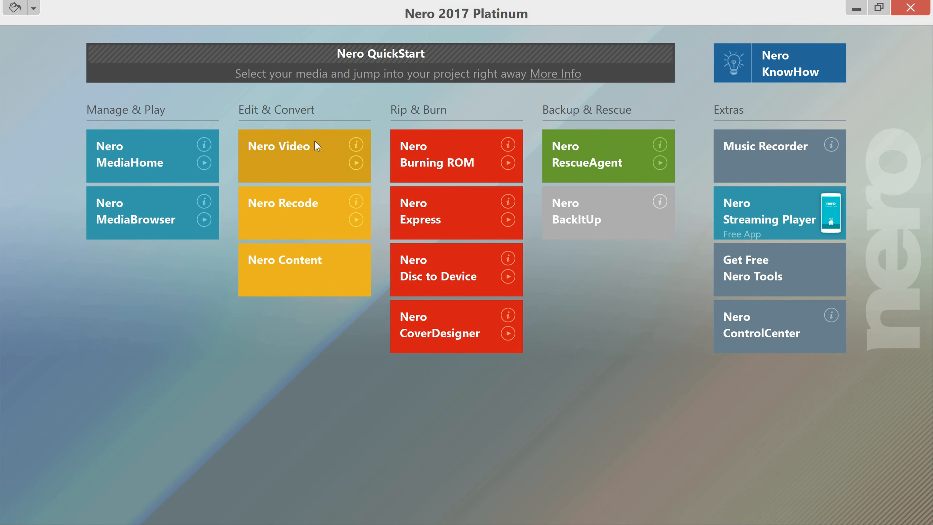
{"action": "key", "text": "alt+F4"}
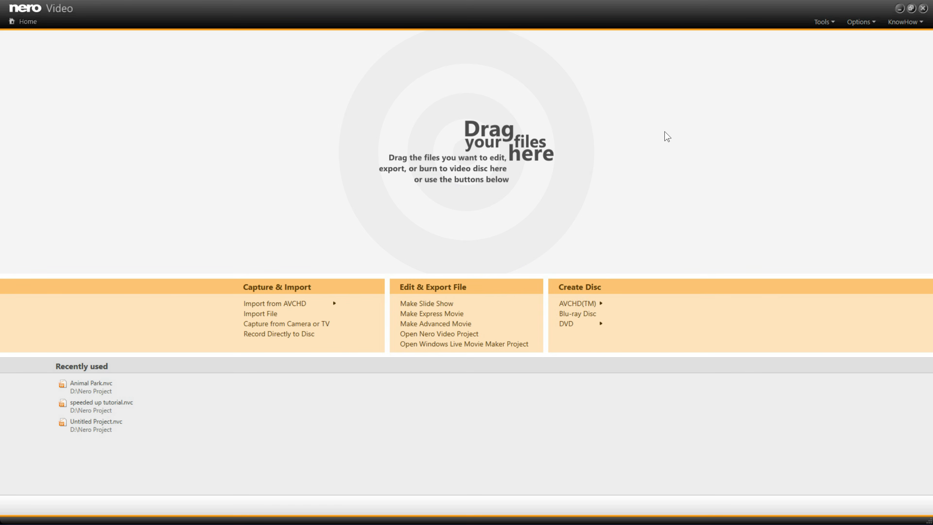
{"action": "left_click", "coordinate": [447, 324]}
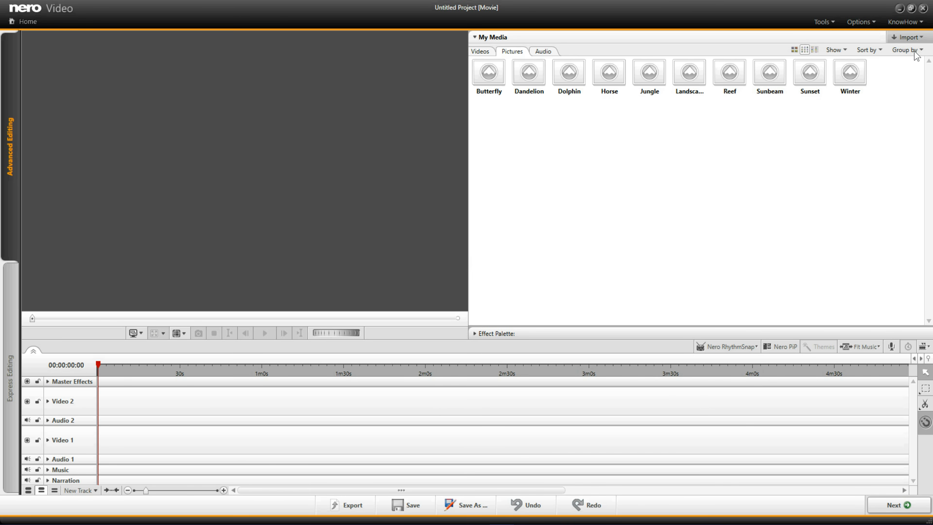
Import Green S.JPG, snow 5.png, Snow1.png, Snow2.png, Snow3.png and Snow4.png from New folder into the project's media.
{"action": "left_click", "coordinate": [918, 37]}
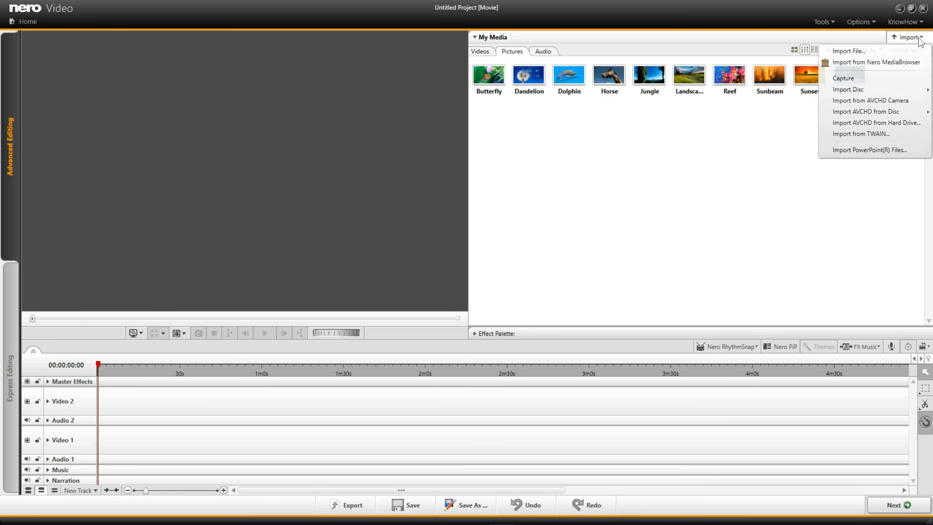
{"action": "left_click", "coordinate": [899, 51]}
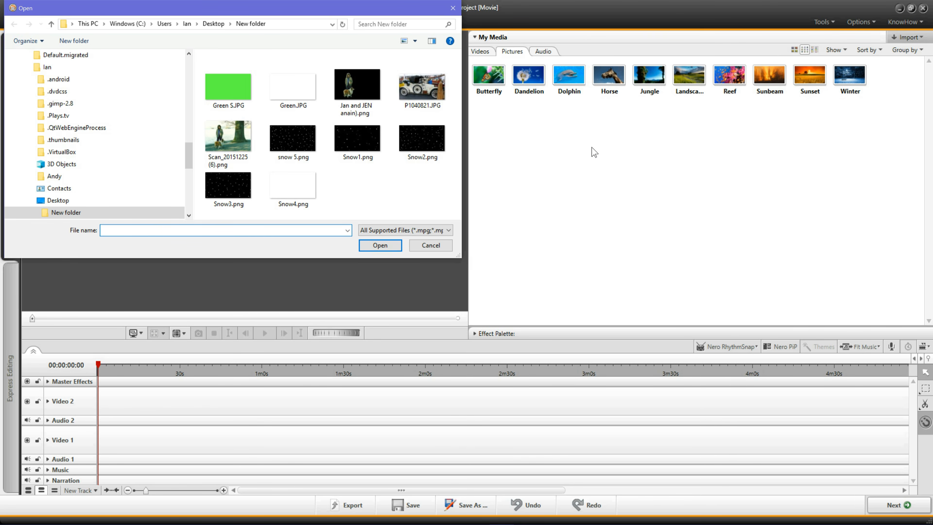
{"action": "left_click", "coordinate": [217, 191]}
{"action": "left_click", "coordinate": [290, 139], "text": "ctrl"}
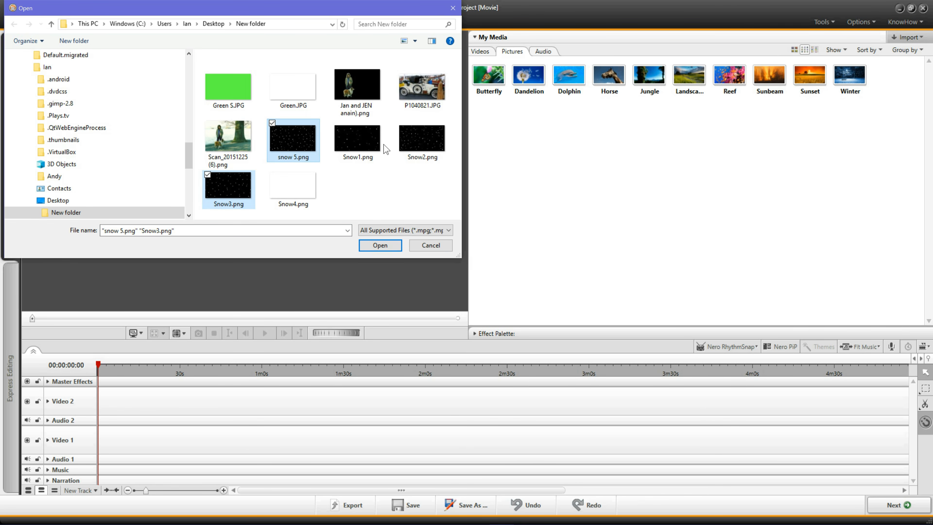
{"action": "left_click", "coordinate": [372, 147], "text": "ctrl"}
{"action": "left_click", "coordinate": [404, 152], "text": "ctrl"}
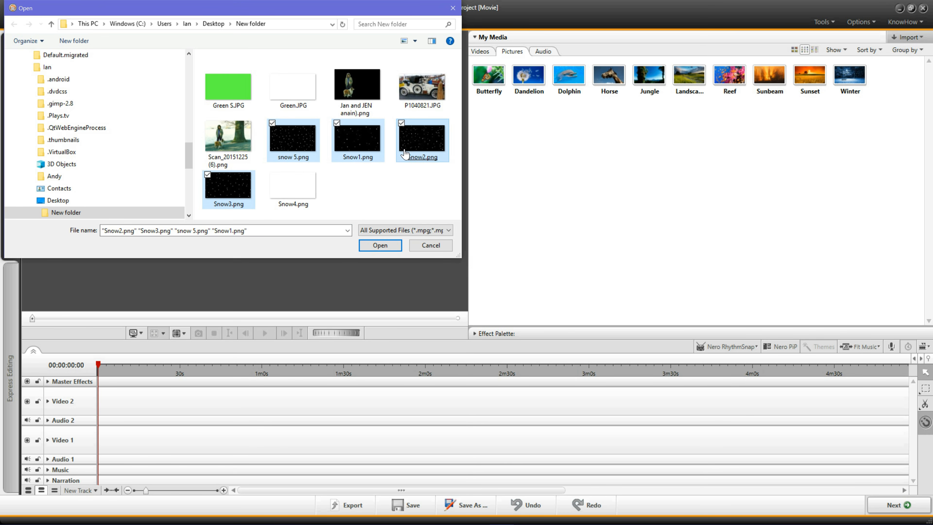
{"action": "left_click", "coordinate": [301, 196], "text": "ctrl"}
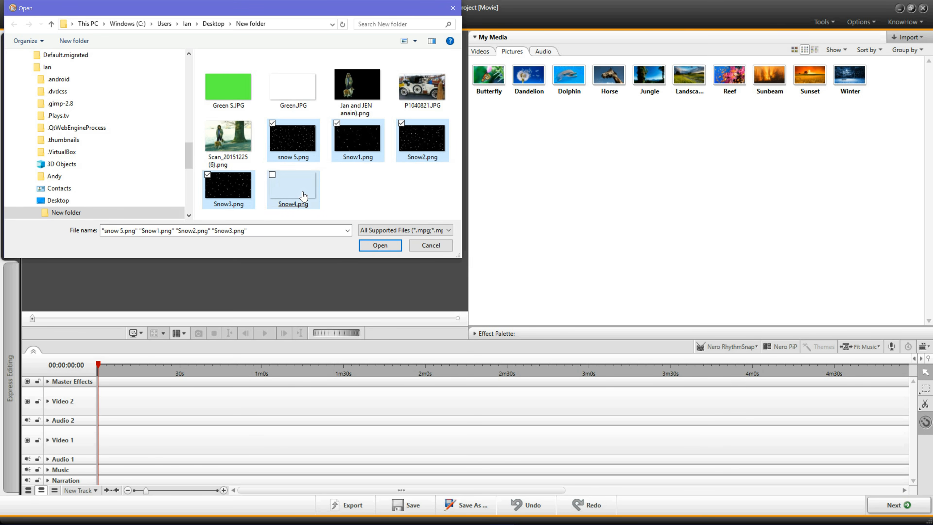
{"action": "left_click", "coordinate": [228, 88], "text": "ctrl"}
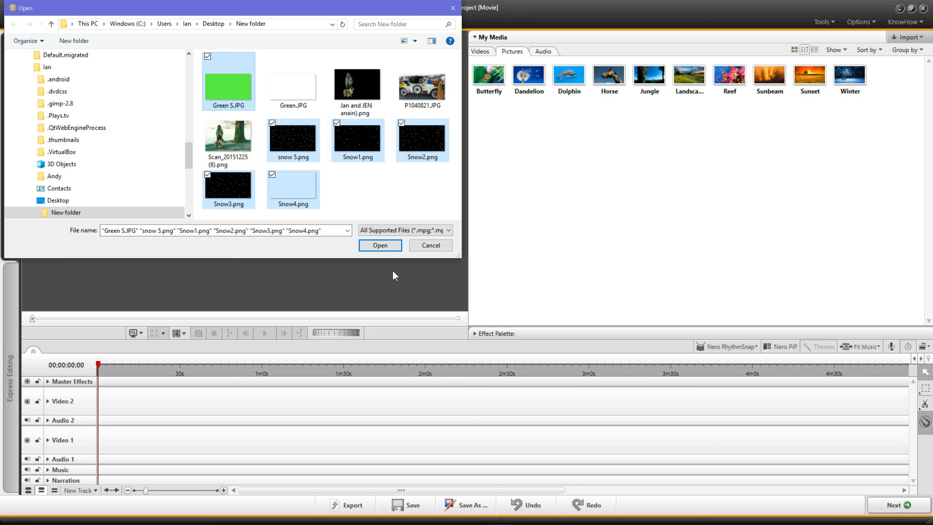
{"action": "left_click", "coordinate": [380, 245]}
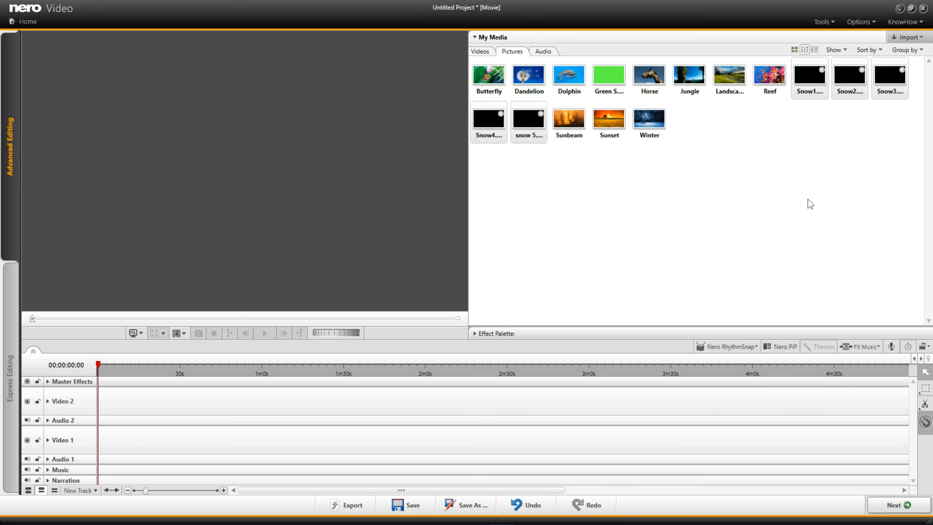
Place snow 5.png and Snow1.png through Snow4.png in sequence at the start of the Video 1 track.
{"action": "left_click_drag", "start_coordinate": [810, 82], "coordinate": [94, 449]}
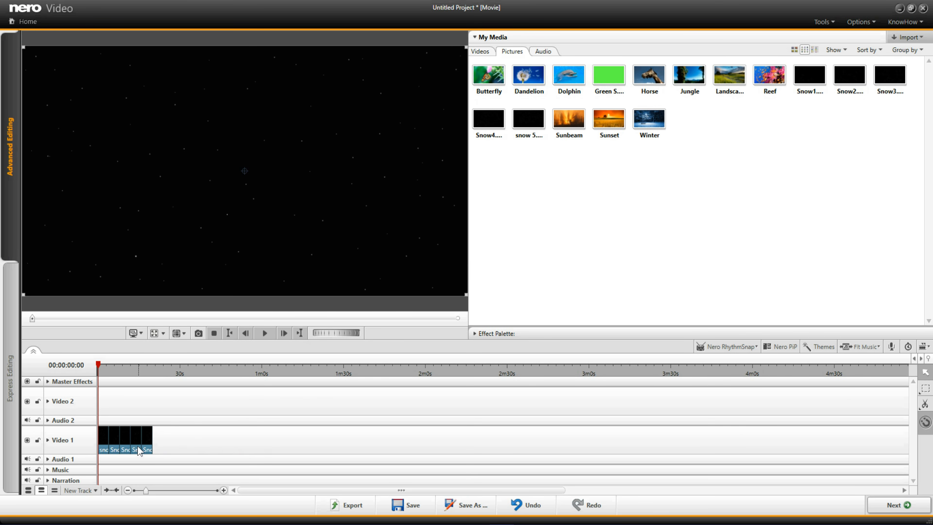
{"action": "left_click_drag", "start_coordinate": [146, 490], "coordinate": [178, 508]}
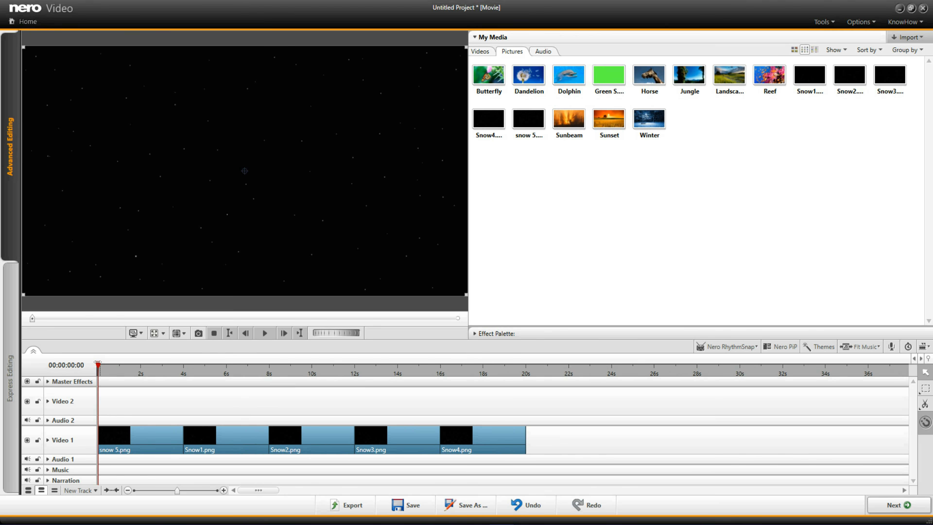
Enable position keyframes for the snow 5.png clip and set a keyframe above the frame at X 960, Y -540 at the clip's start.
{"action": "left_click_drag", "start_coordinate": [101, 367], "coordinate": [132, 395]}
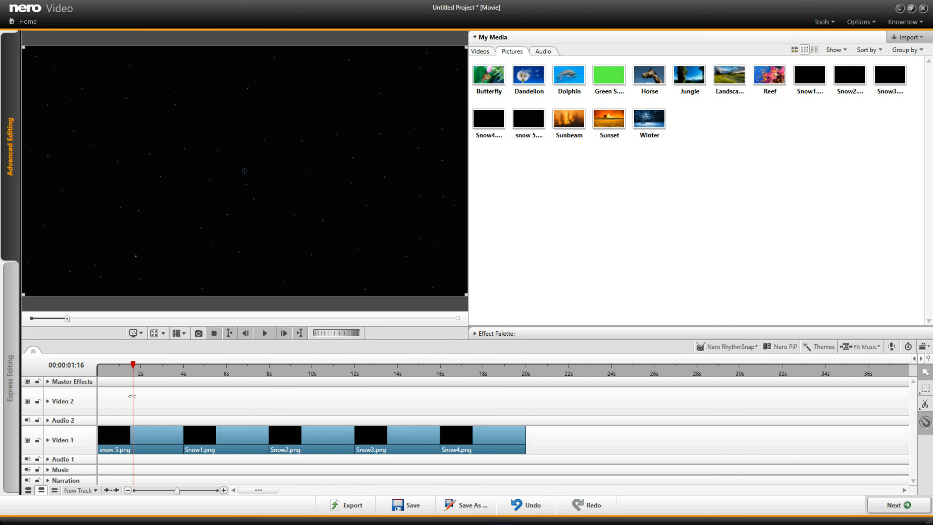
{"action": "left_click", "coordinate": [148, 441]}
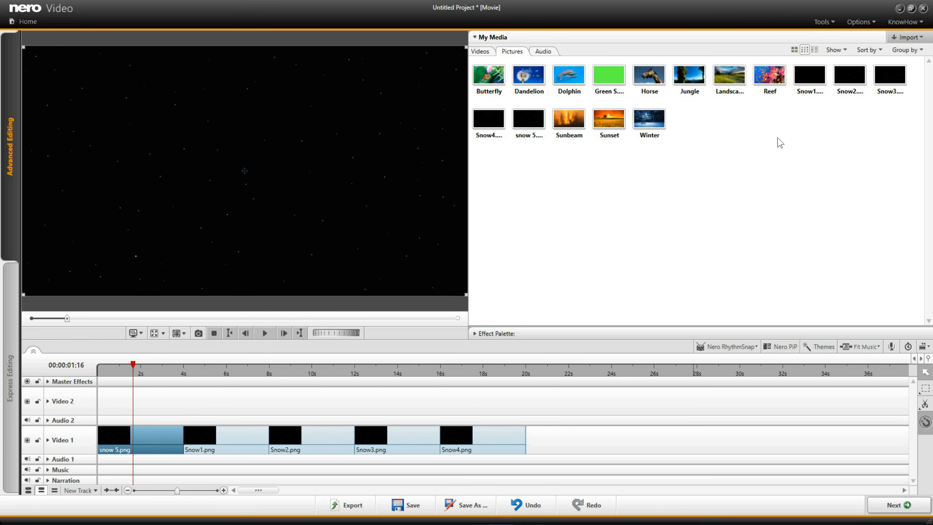
{"action": "left_click", "coordinate": [477, 334]}
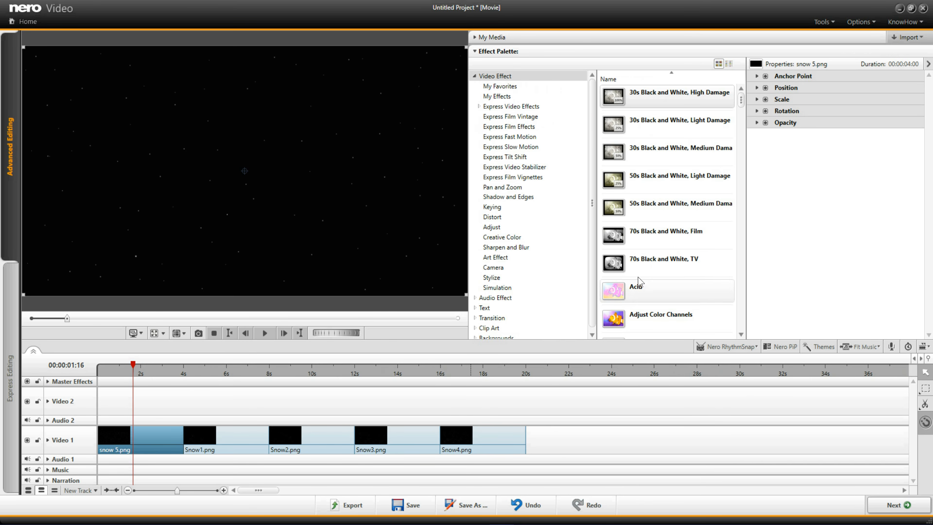
{"action": "left_click", "coordinate": [756, 88]}
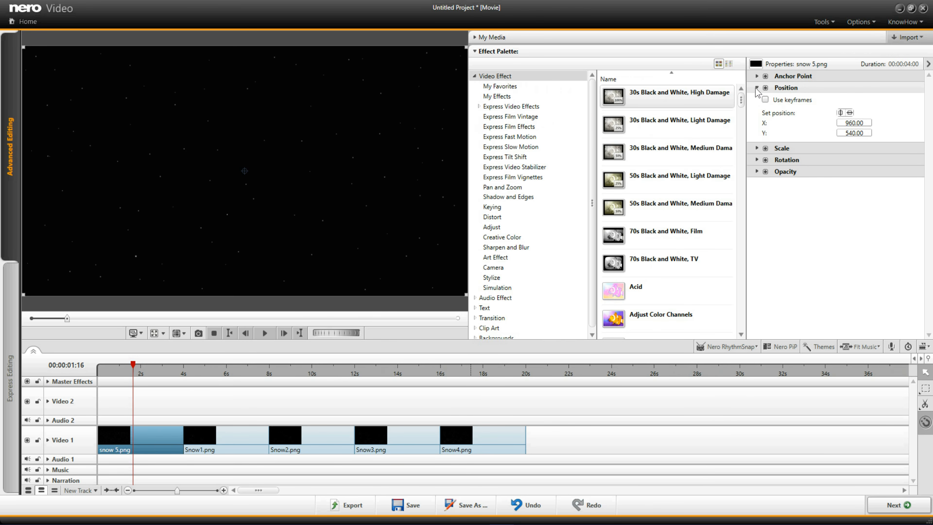
{"action": "left_click", "coordinate": [765, 100]}
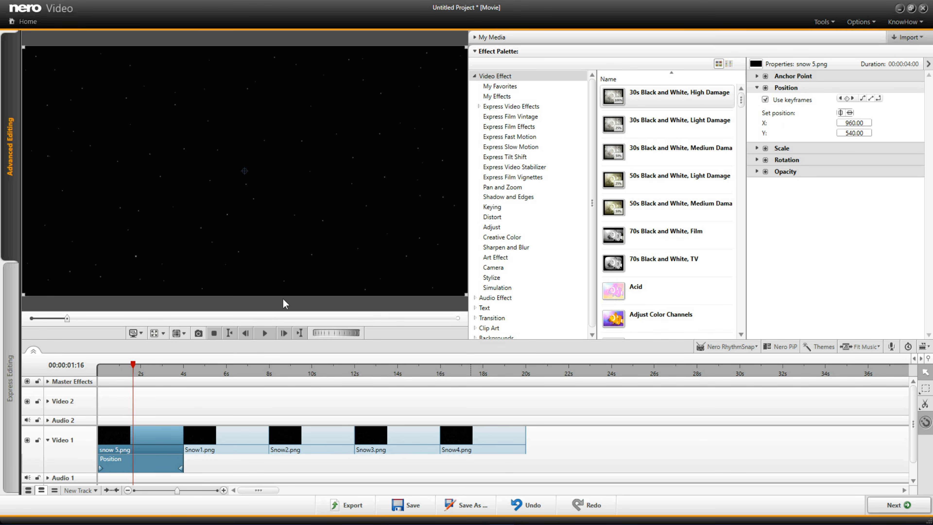
{"action": "left_click_drag", "start_coordinate": [278, 287], "coordinate": [273, 42]}
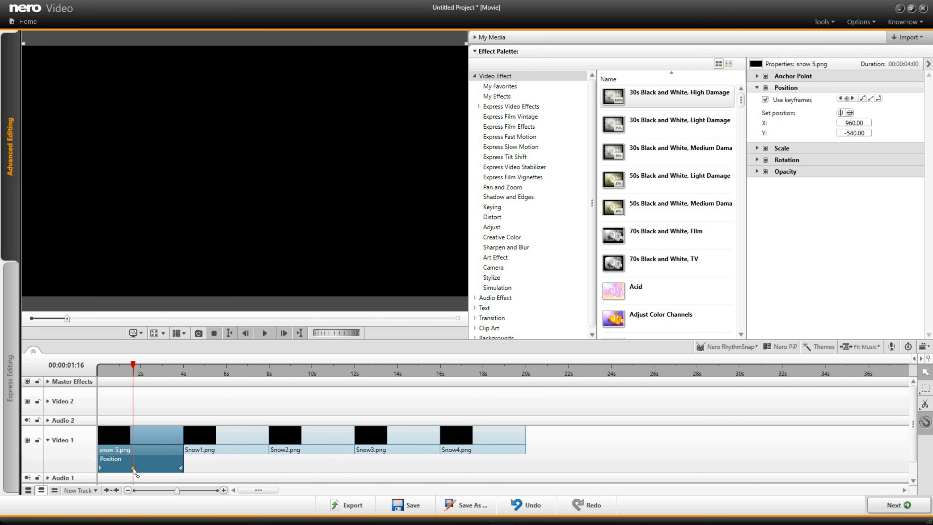
{"action": "left_click_drag", "start_coordinate": [132, 469], "coordinate": [92, 469]}
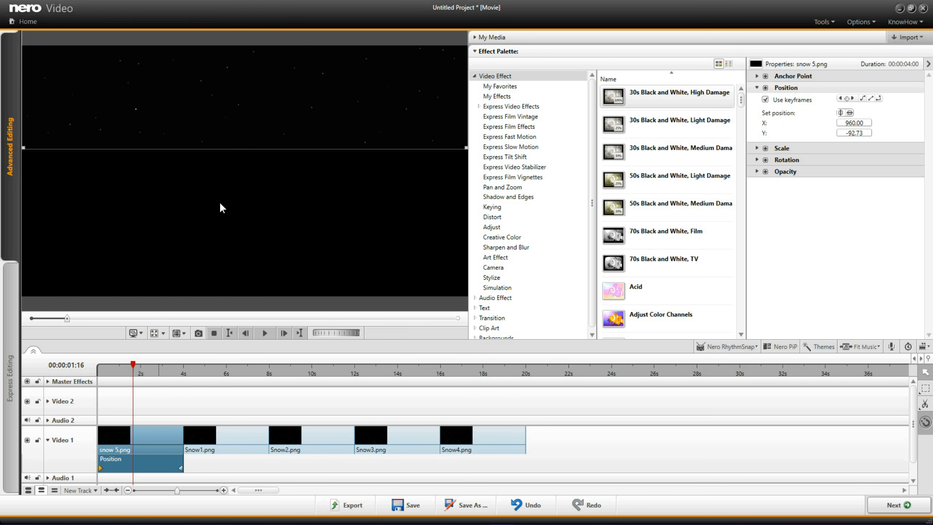
Set snow 5.png's end position keyframe below the frame at about X 932, Y 1620, and play back the falling motion.
{"action": "left_click_drag", "start_coordinate": [250, 111], "coordinate": [230, 503]}
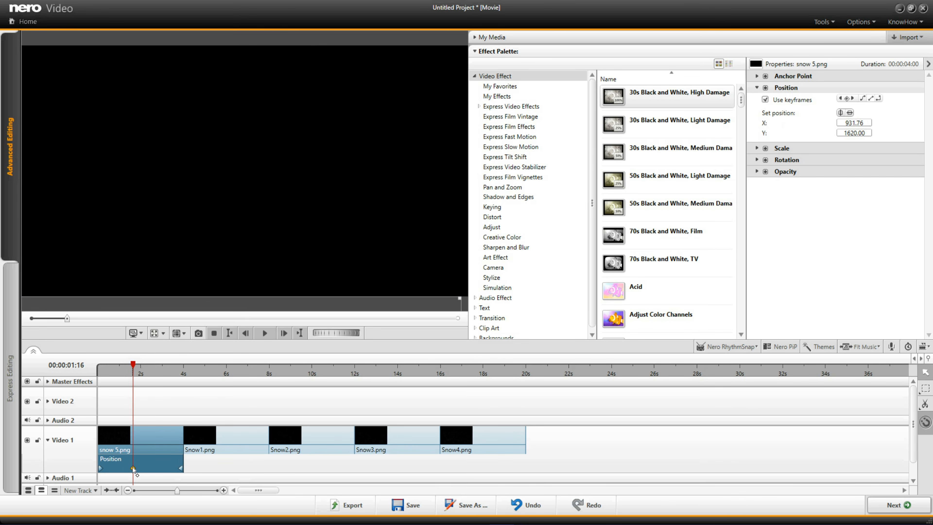
{"action": "left_click_drag", "start_coordinate": [143, 469], "coordinate": [203, 474]}
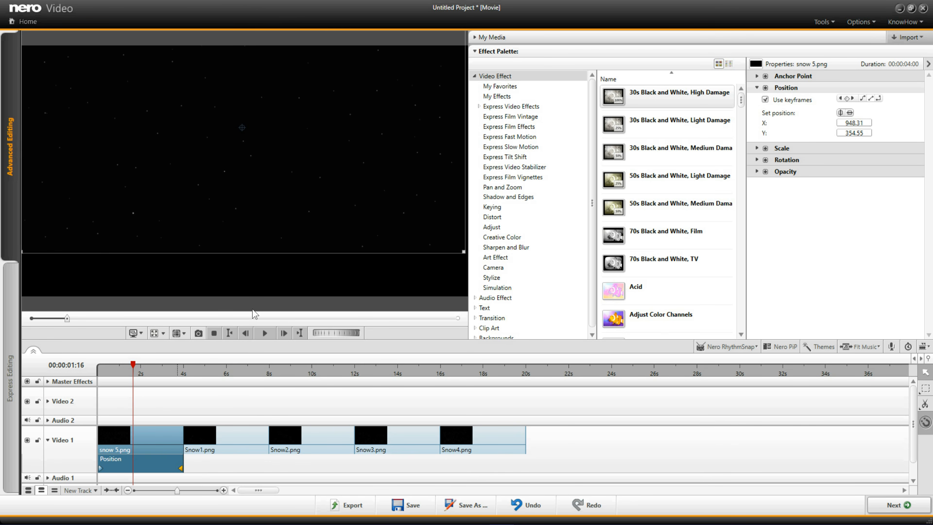
{"action": "left_click_drag", "start_coordinate": [133, 371], "coordinate": [100, 388]}
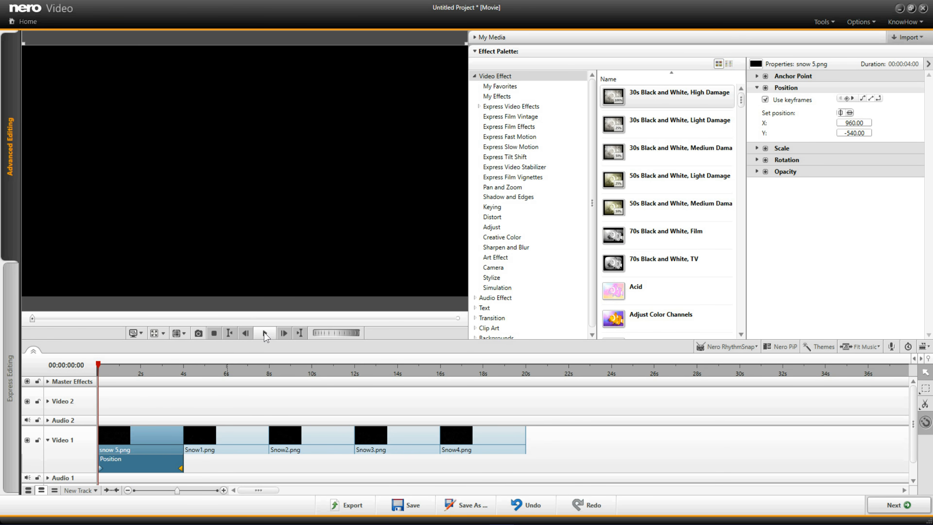
{"action": "left_click", "coordinate": [264, 332]}
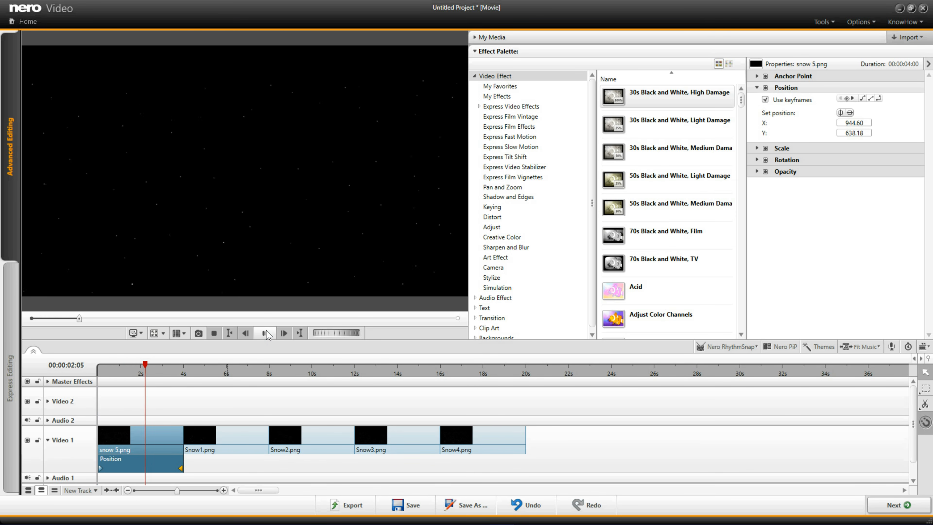
{"action": "left_click", "coordinate": [265, 333]}
{"action": "left_click", "coordinate": [265, 333]}
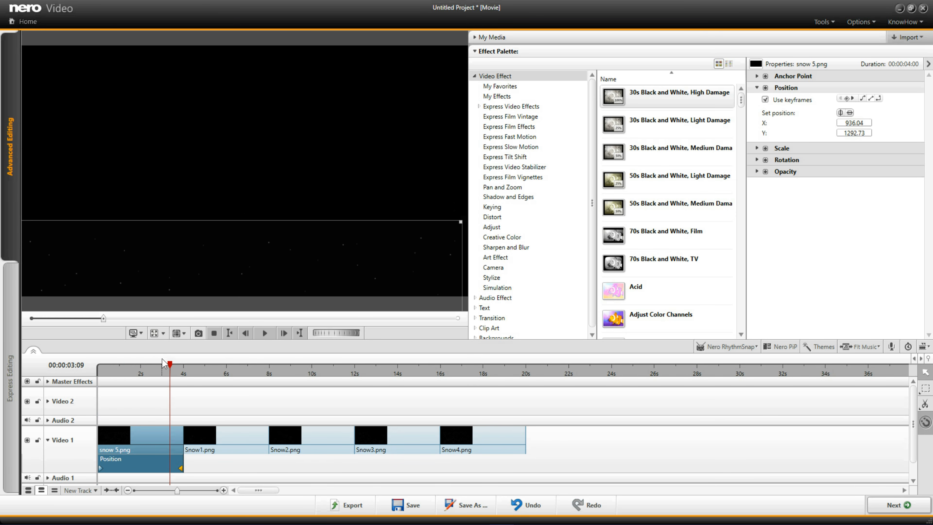
Animate Snow1.png falling with position keyframes, from X 960, Y -540 at the clip's start to below the frame at its end.
{"action": "left_click", "coordinate": [226, 433]}
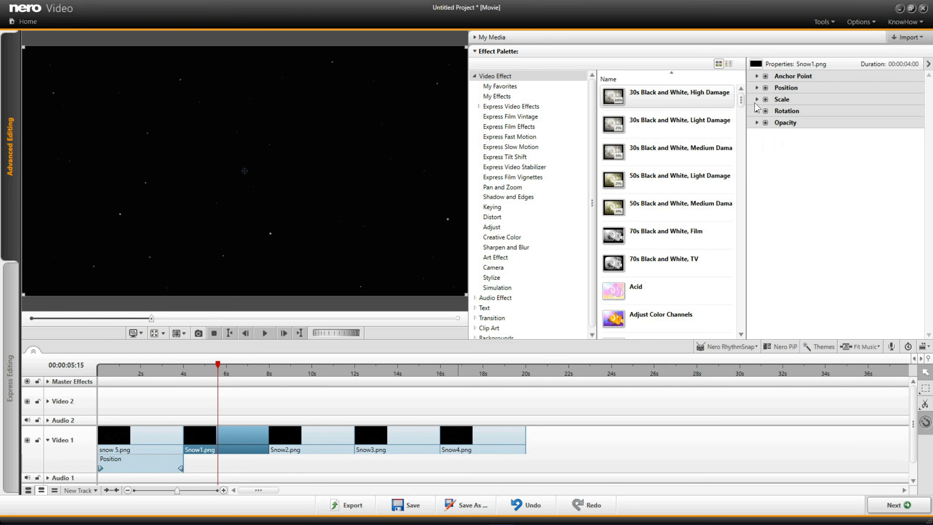
{"action": "left_click", "coordinate": [757, 87]}
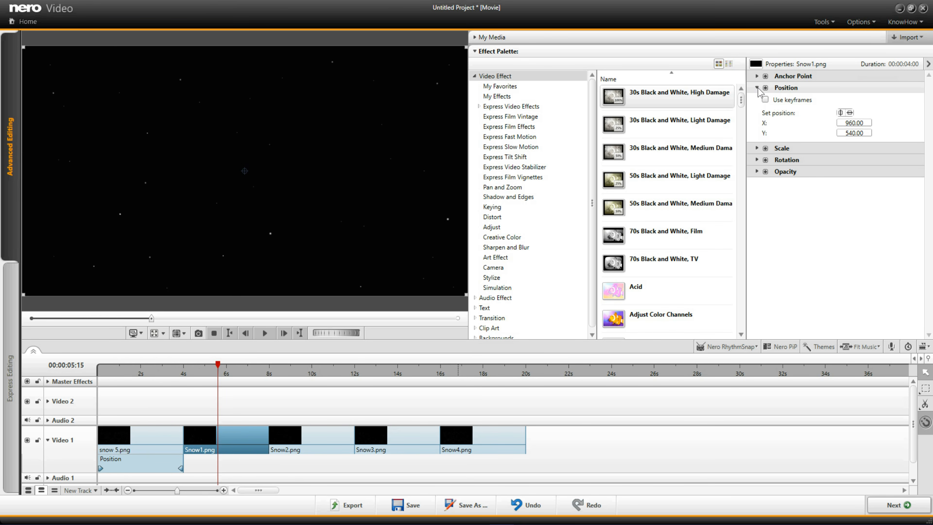
{"action": "left_click", "coordinate": [765, 100]}
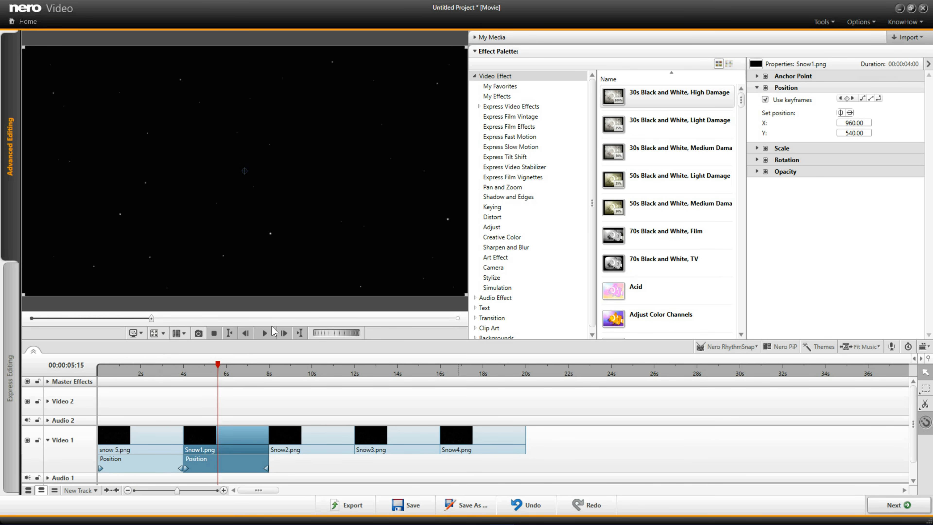
{"action": "left_click_drag", "start_coordinate": [264, 280], "coordinate": [262, 26]}
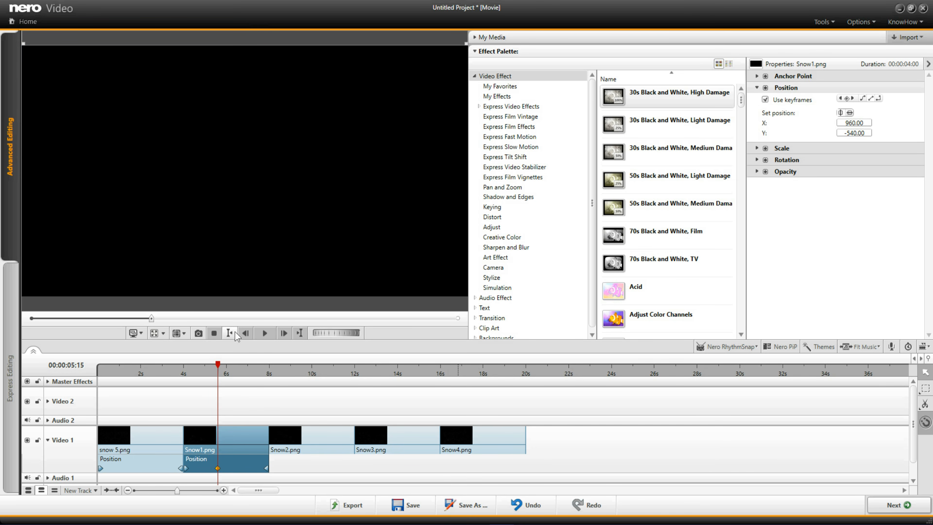
{"action": "left_click_drag", "start_coordinate": [217, 470], "coordinate": [184, 473]}
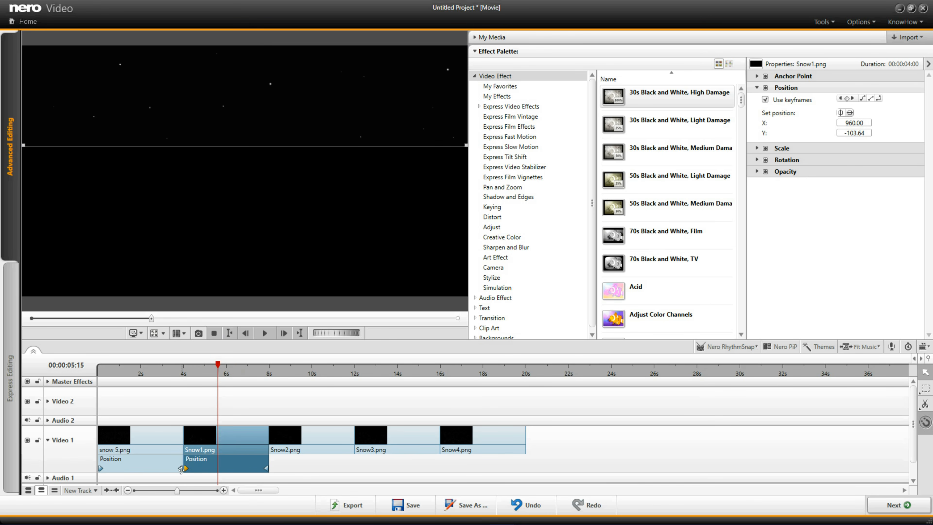
{"action": "left_click_drag", "start_coordinate": [272, 84], "coordinate": [257, 499]}
{"action": "left_click_drag", "start_coordinate": [218, 469], "coordinate": [278, 473]}
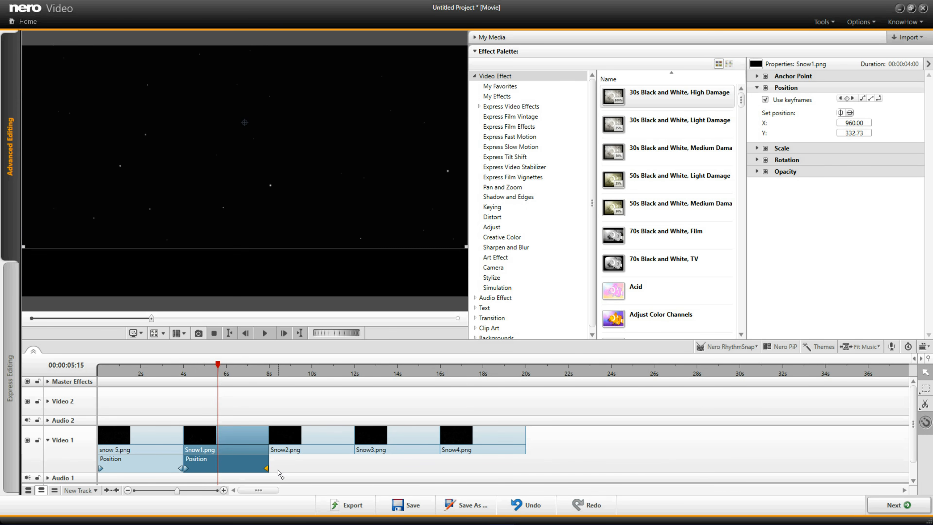
Animate Snow2.png falling with position keyframes, from above the frame at the clip's start to below the frame at its end.
{"action": "left_click", "coordinate": [298, 436]}
{"action": "left_click_drag", "start_coordinate": [217, 363], "coordinate": [310, 405]}
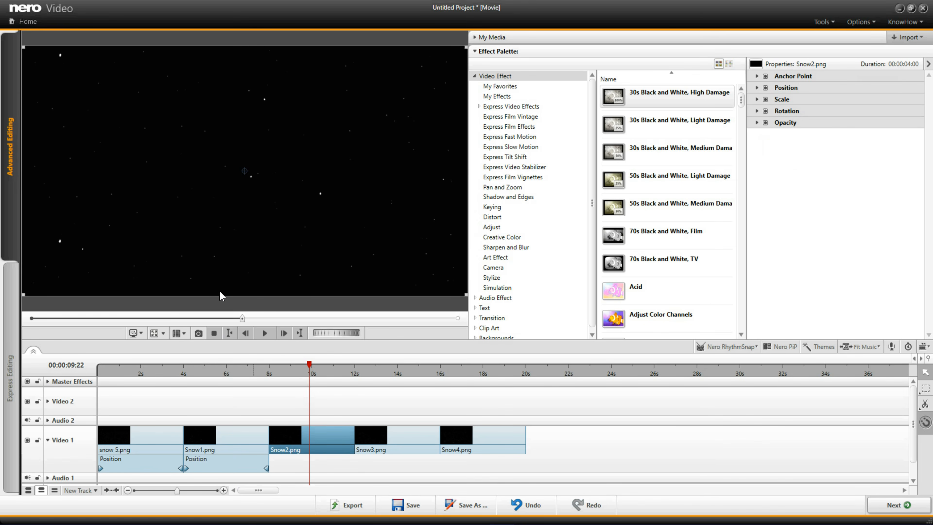
{"action": "left_click", "coordinate": [759, 88]}
{"action": "left_click", "coordinate": [765, 99]}
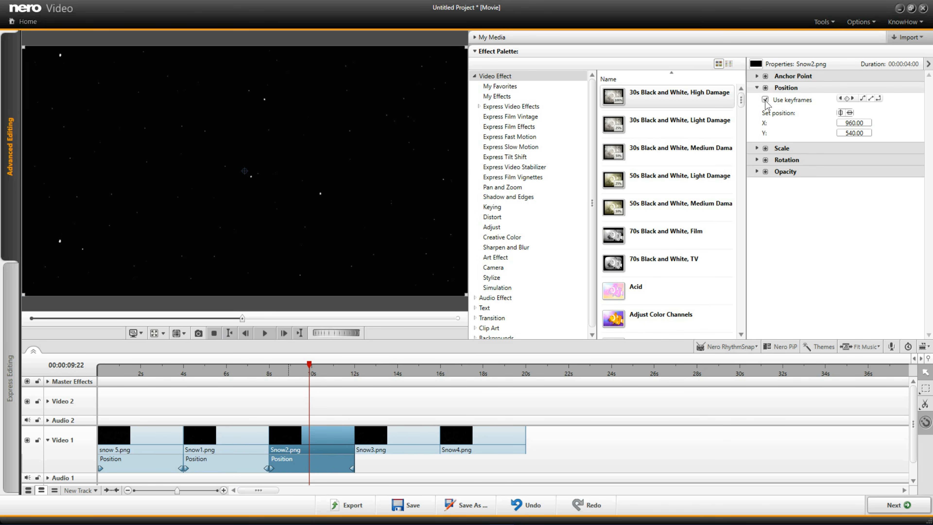
{"action": "left_click_drag", "start_coordinate": [301, 279], "coordinate": [289, 27]}
{"action": "left_click", "coordinate": [270, 468]}
{"action": "left_click_drag", "start_coordinate": [283, 103], "coordinate": [351, 470]}
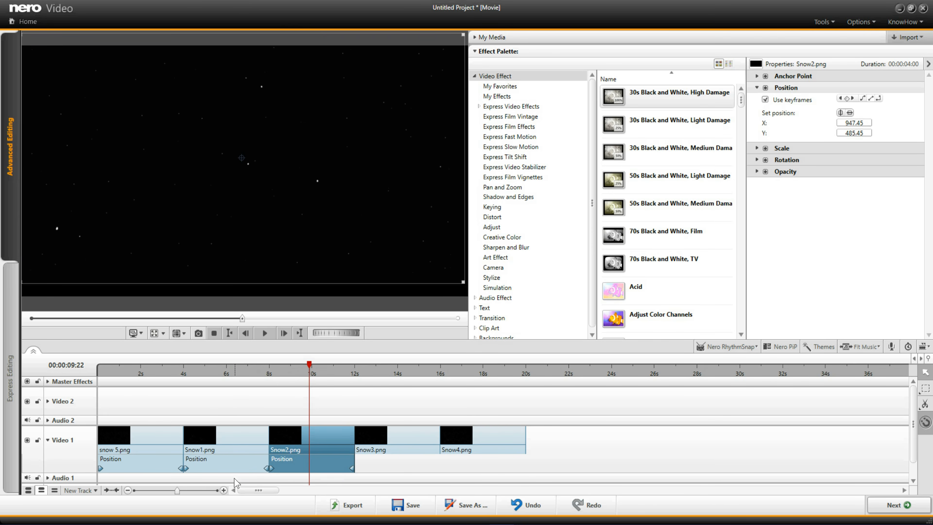
Animate Snow3.png falling with position keyframes, from X 960, Y -540 at the clip's start to X 960, Y 1620 at its end.
{"action": "left_click_drag", "start_coordinate": [177, 492], "coordinate": [185, 493]}
{"action": "left_click", "coordinate": [478, 371]}
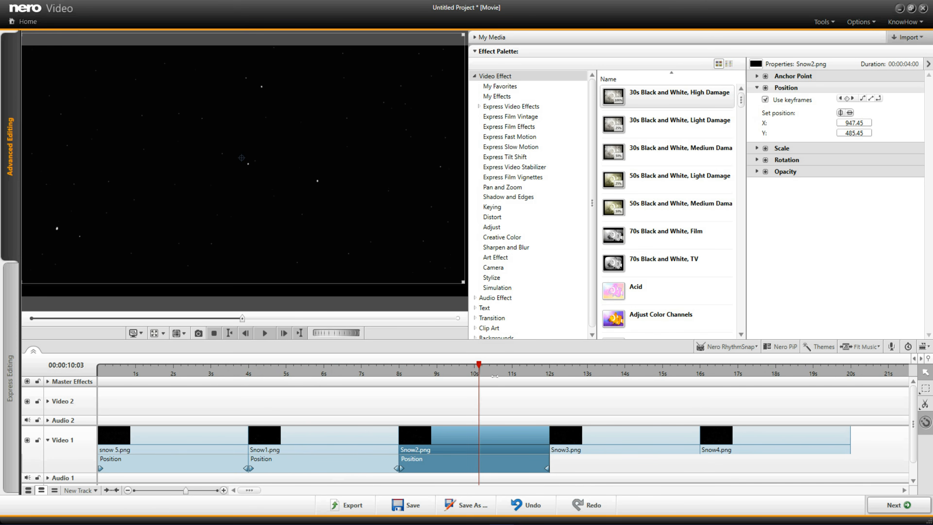
{"action": "left_click", "coordinate": [588, 372]}
{"action": "left_click", "coordinate": [611, 449]}
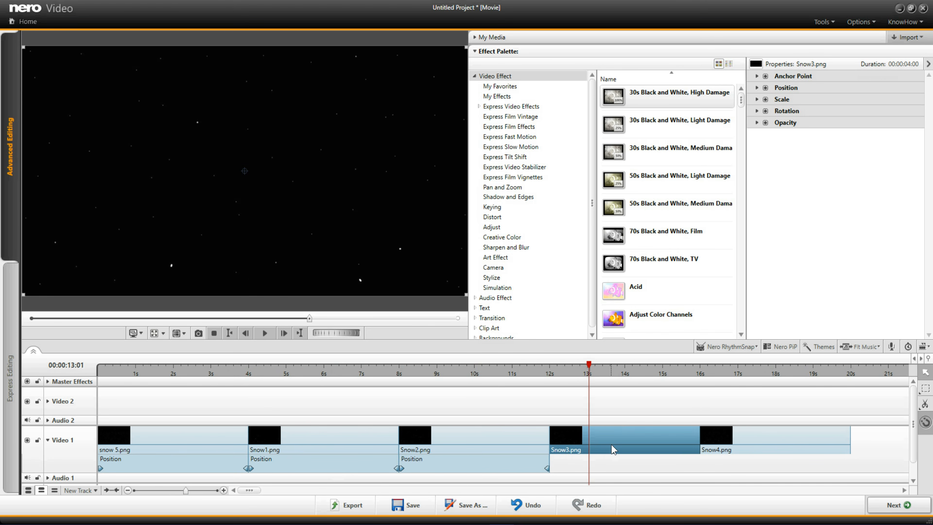
{"action": "left_click", "coordinate": [756, 89]}
{"action": "left_click", "coordinate": [765, 100]}
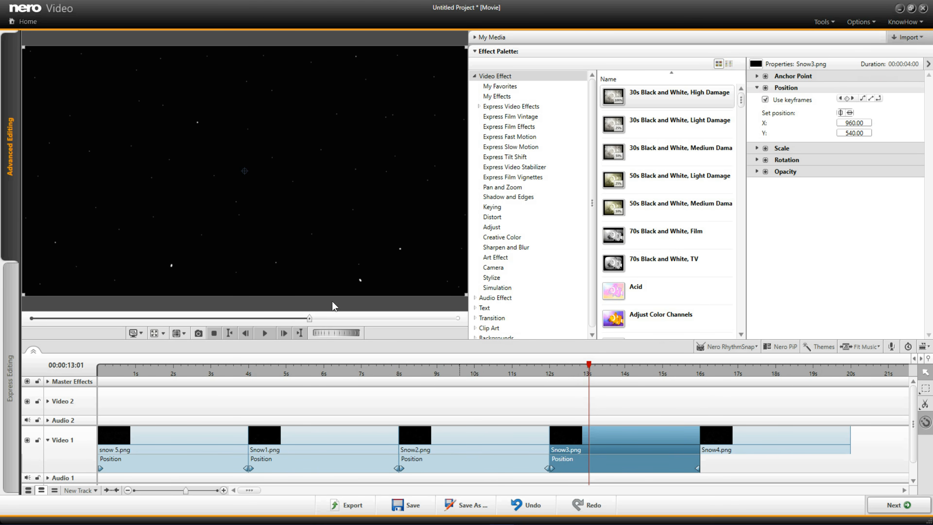
{"action": "left_click_drag", "start_coordinate": [316, 272], "coordinate": [314, 14]}
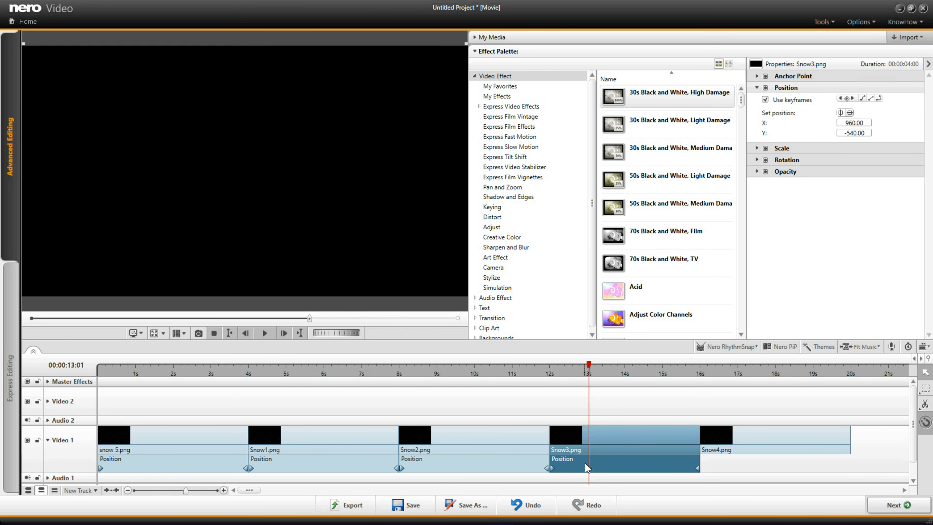
{"action": "left_click_drag", "start_coordinate": [589, 469], "coordinate": [550, 469]}
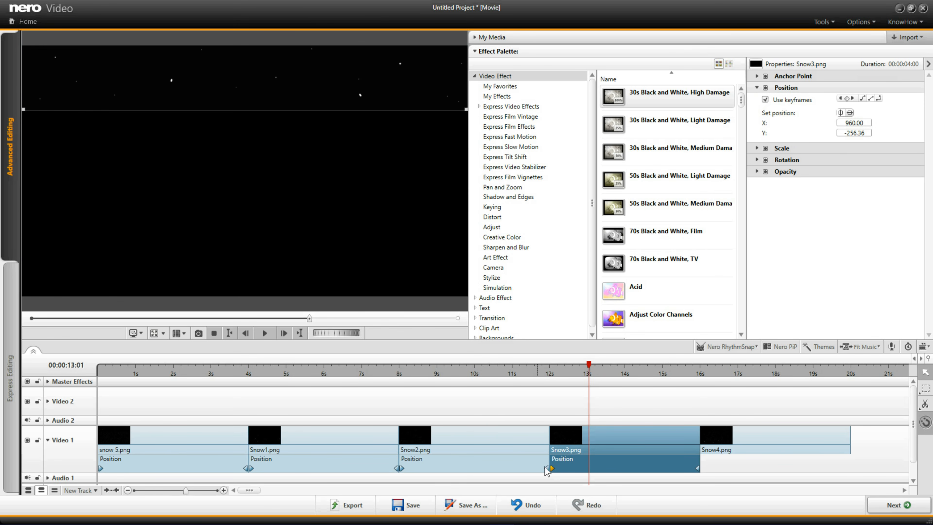
{"action": "left_click_drag", "start_coordinate": [338, 85], "coordinate": [338, 514]}
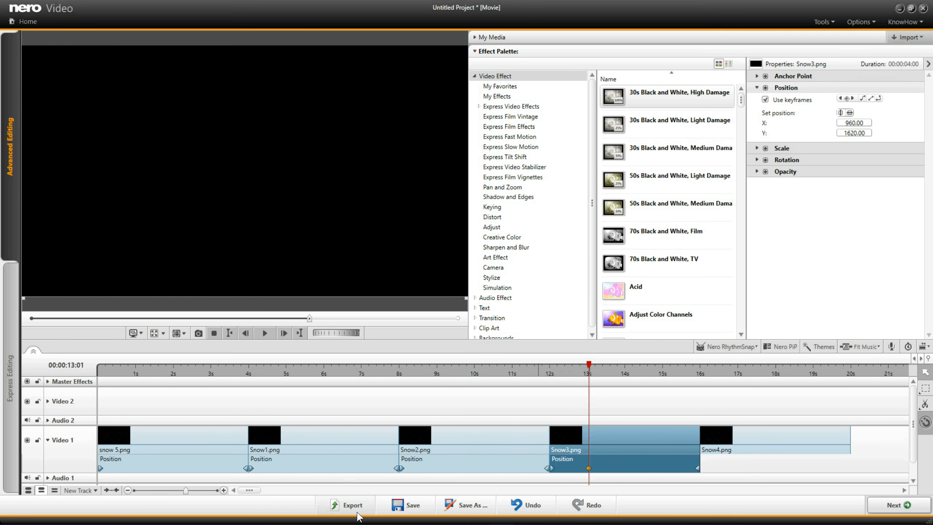
{"action": "left_click_drag", "start_coordinate": [588, 470], "coordinate": [700, 473]}
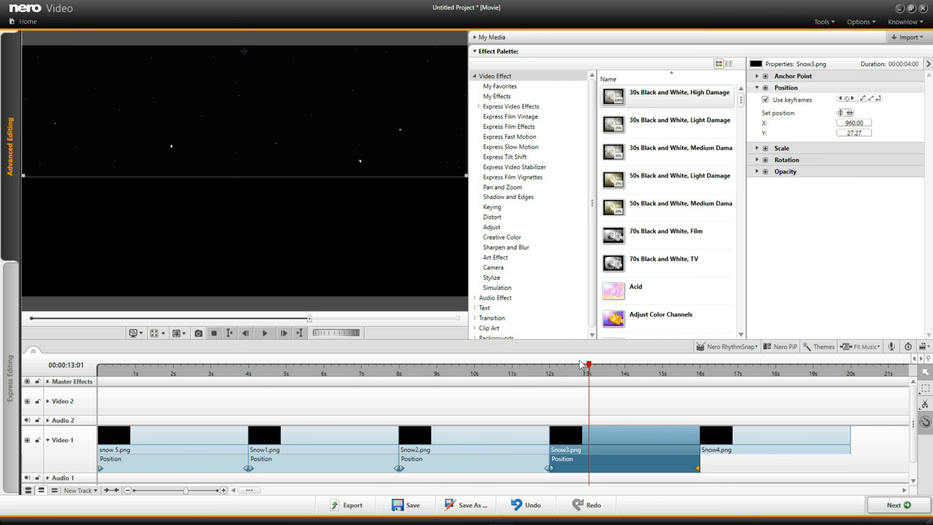
Animate Snow4.png falling with position keyframes, from X 960, Y -540 at the clip's start to X 960, Y 1620 at its end.
{"action": "left_click_drag", "start_coordinate": [597, 371], "coordinate": [745, 369]}
{"action": "left_click", "coordinate": [766, 444]}
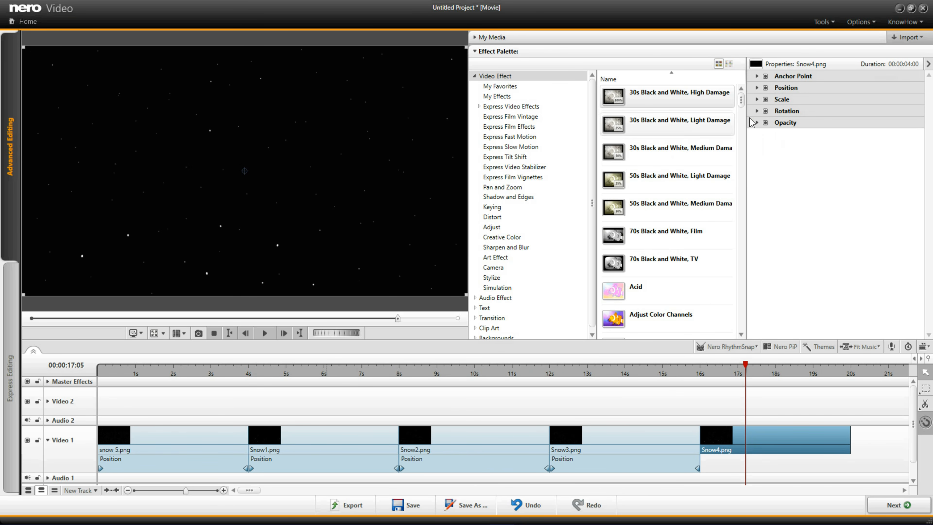
{"action": "left_click", "coordinate": [757, 87]}
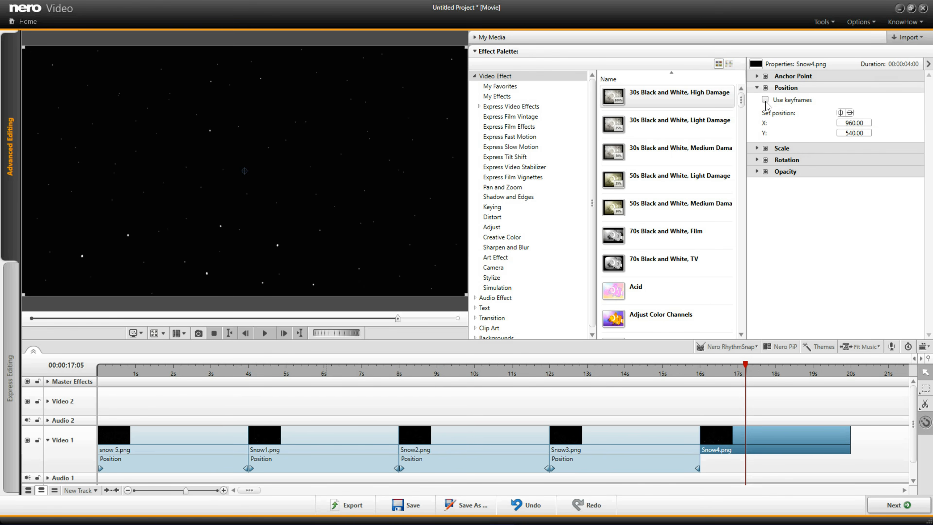
{"action": "left_click", "coordinate": [765, 100]}
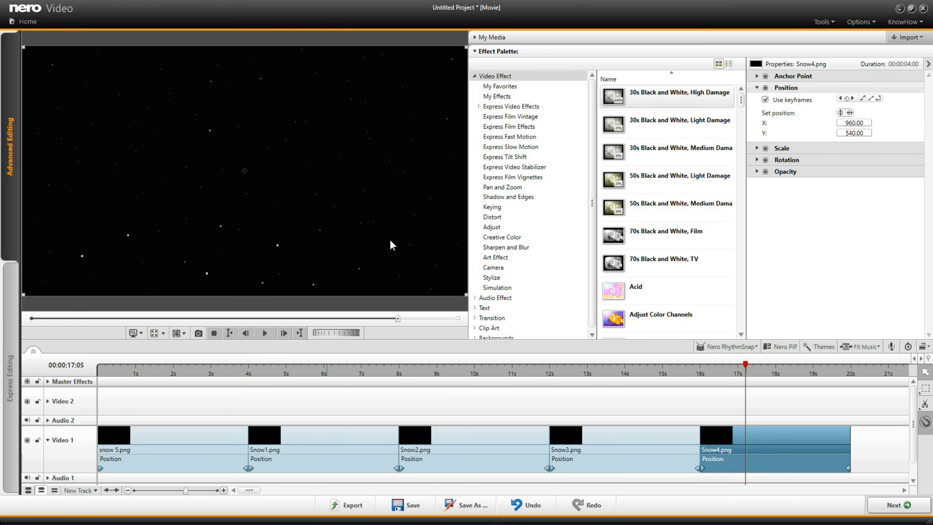
{"action": "left_click_drag", "start_coordinate": [354, 285], "coordinate": [361, 35]}
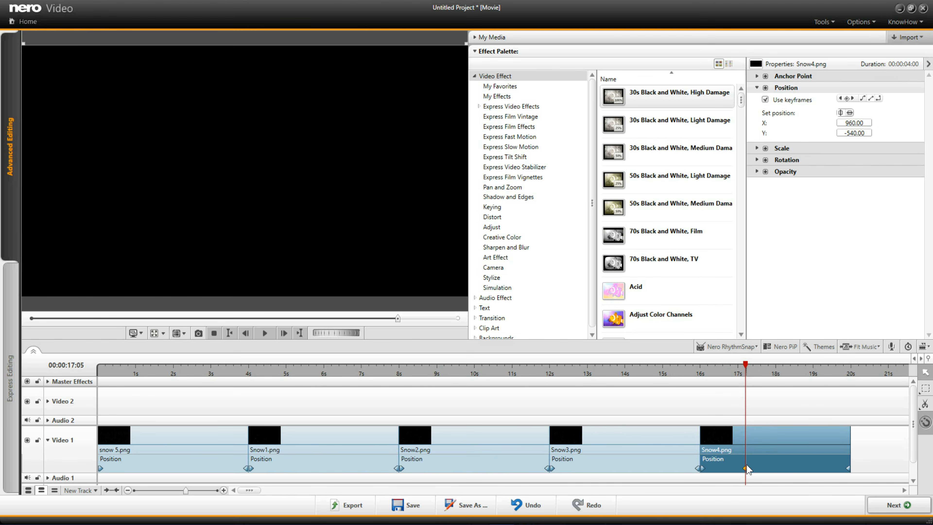
{"action": "left_click_drag", "start_coordinate": [745, 469], "coordinate": [702, 469]}
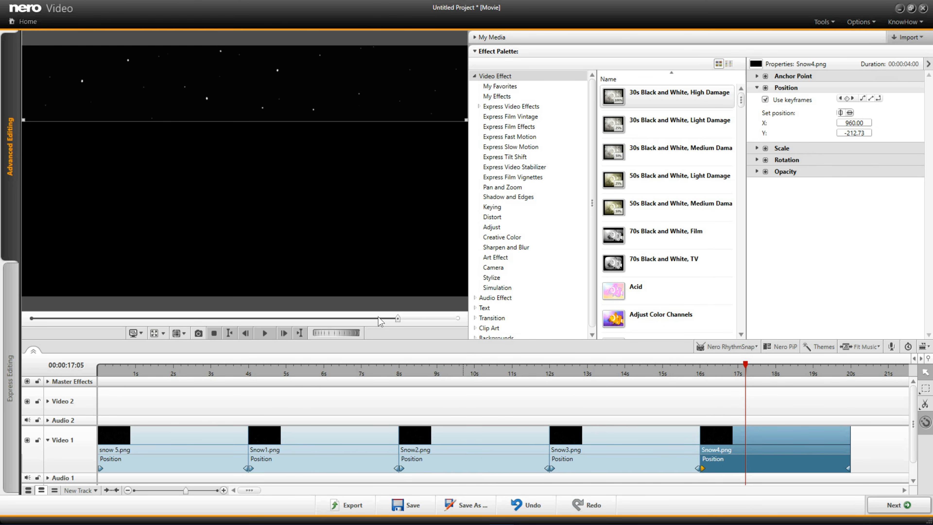
{"action": "left_click_drag", "start_coordinate": [272, 70], "coordinate": [275, 494]}
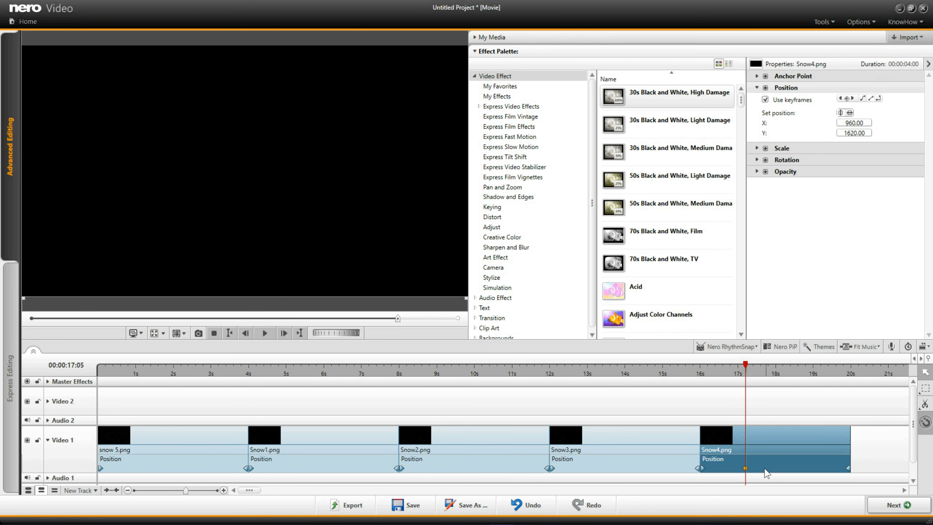
{"action": "left_click_drag", "start_coordinate": [746, 469], "coordinate": [848, 468]}
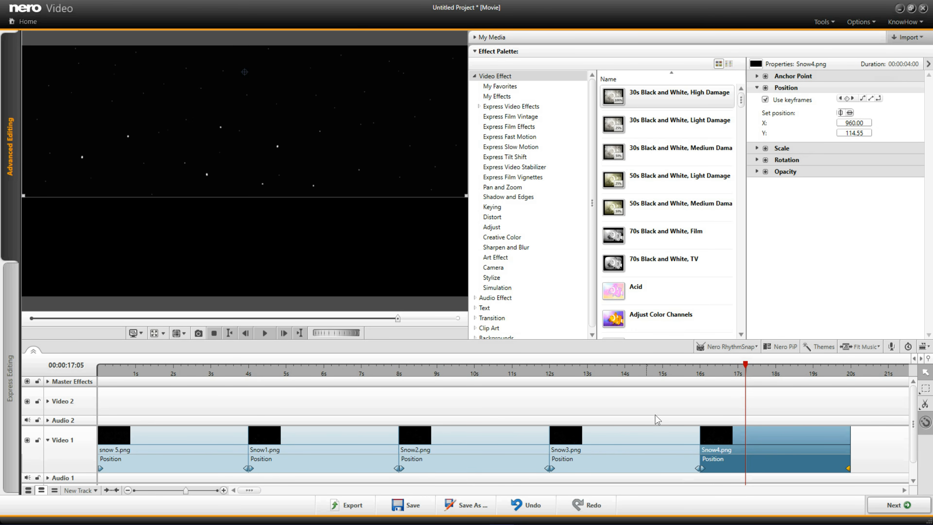
Move snow 5.png onto the Video 2 track at 0 s and Snow1.png onto a new track above it, starting at 1 s.
{"action": "left_click_drag", "start_coordinate": [746, 365], "coordinate": [123, 458]}
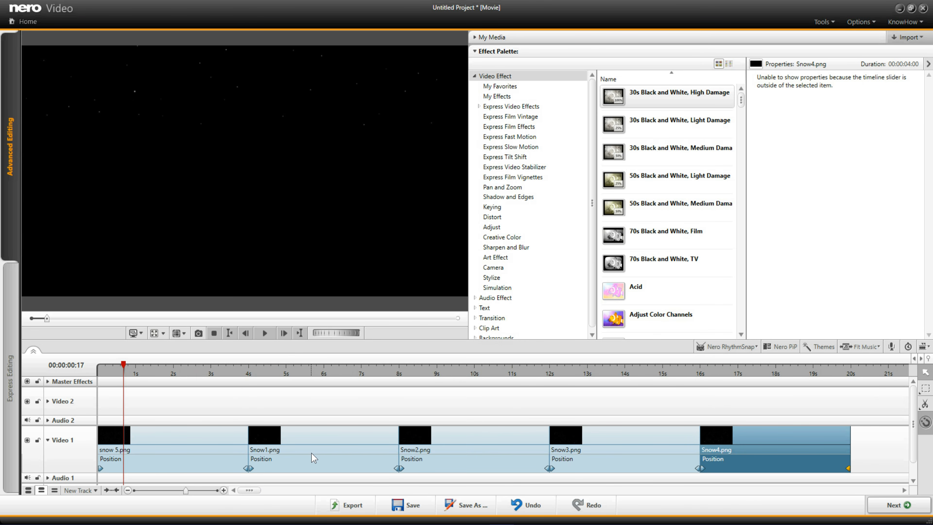
{"action": "left_click", "coordinate": [202, 454]}
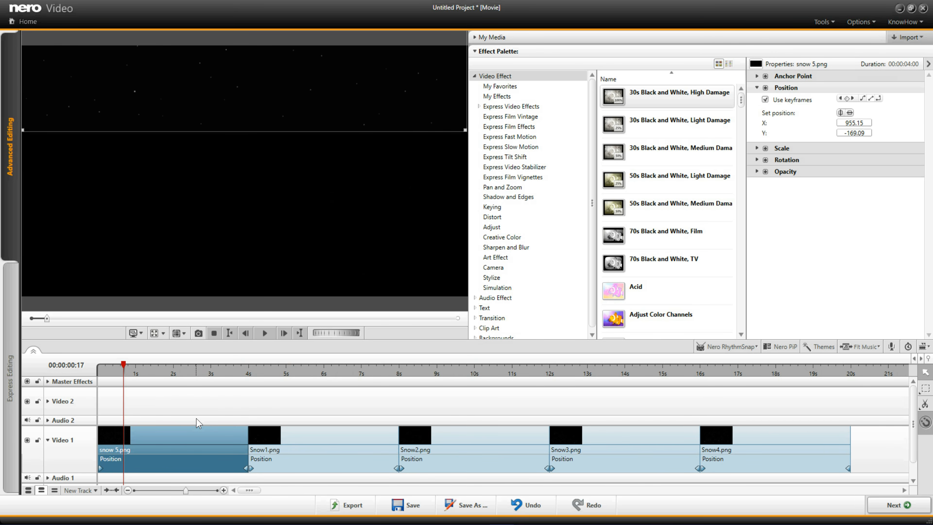
{"action": "left_click_drag", "start_coordinate": [191, 446], "coordinate": [189, 419]}
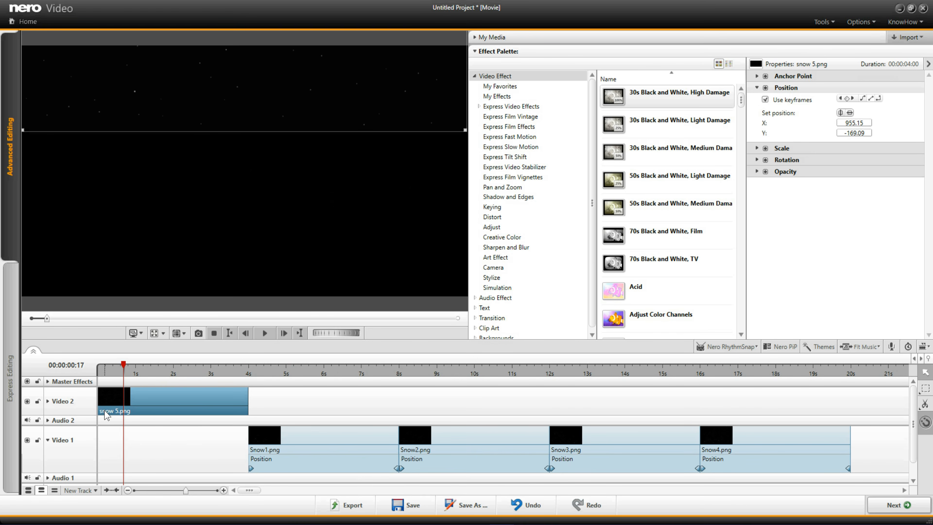
{"action": "left_click", "coordinate": [345, 467]}
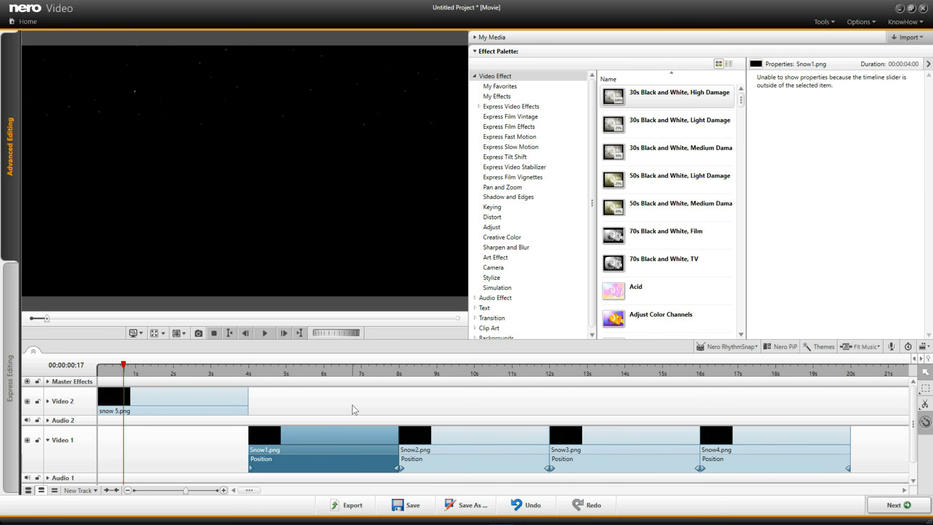
{"action": "left_click_drag", "start_coordinate": [341, 439], "coordinate": [236, 403]}
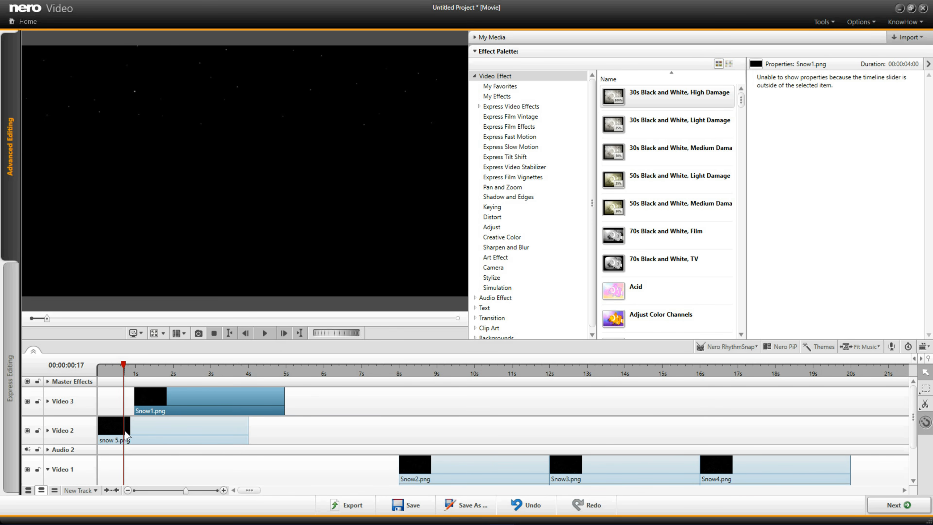
Stagger Snow2.png, Snow3.png and Snow4.png on separate new tracks above the others, starting at 2 s, 3 s and 4 s.
{"action": "left_click_drag", "start_coordinate": [480, 473], "coordinate": [276, 414]}
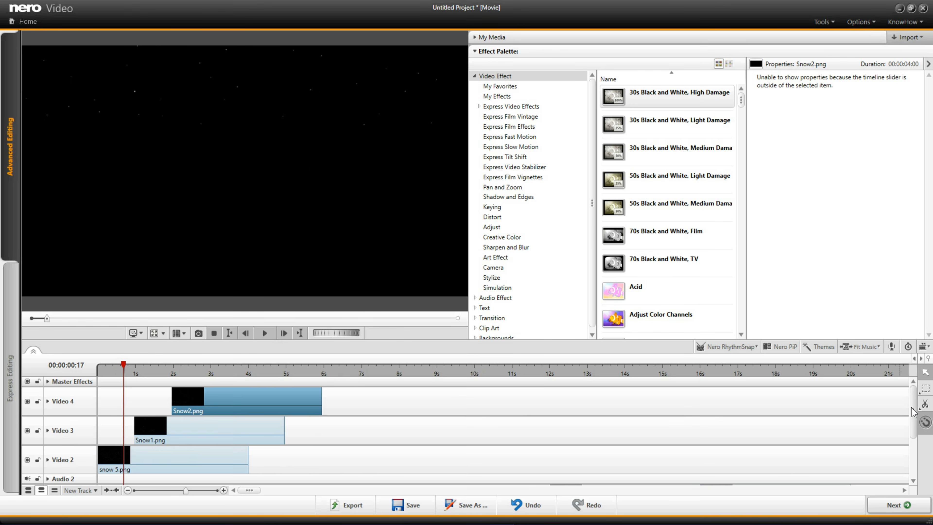
{"action": "scroll", "coordinate": [641, 459], "scroll_direction": "down", "scroll_amount": 2}
{"action": "left_click", "coordinate": [619, 447]}
{"action": "left_click_drag", "start_coordinate": [577, 445], "coordinate": [283, 412]}
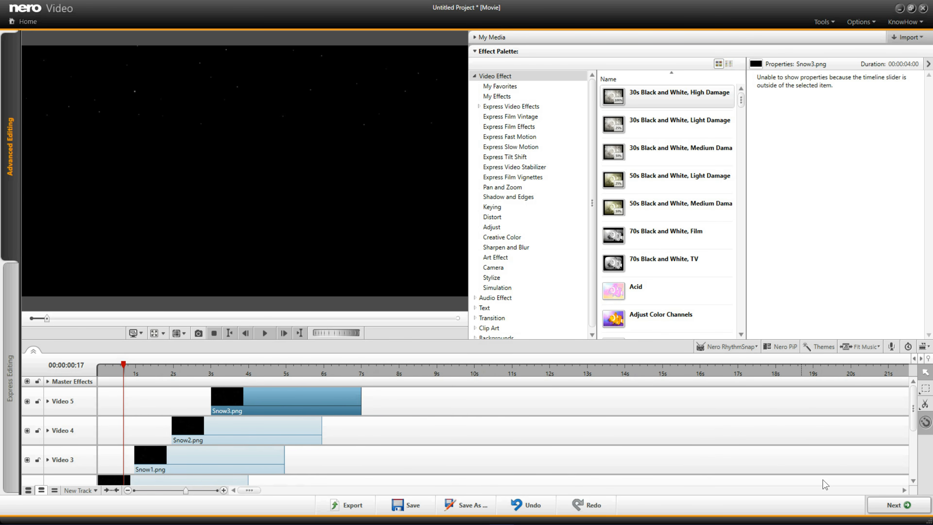
{"action": "left_click_drag", "start_coordinate": [913, 413], "coordinate": [915, 452]}
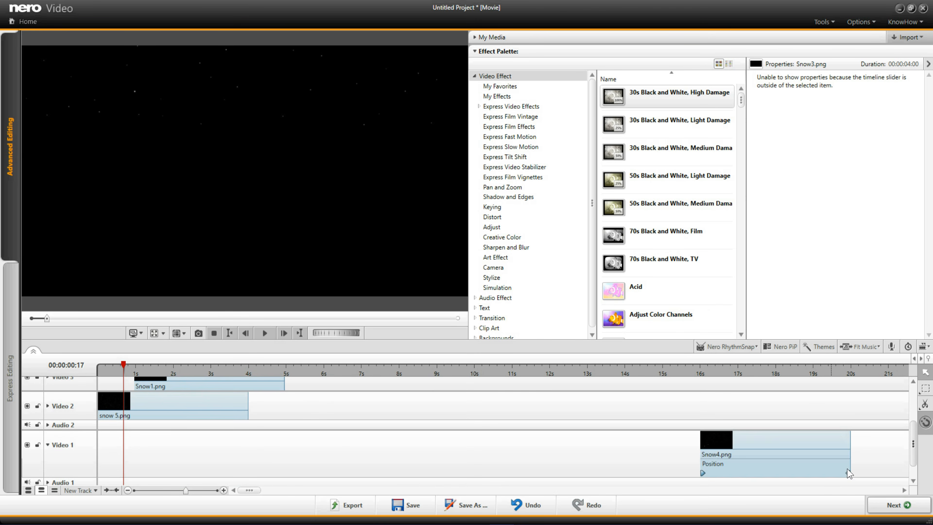
{"action": "left_click_drag", "start_coordinate": [754, 457], "coordinate": [334, 401]}
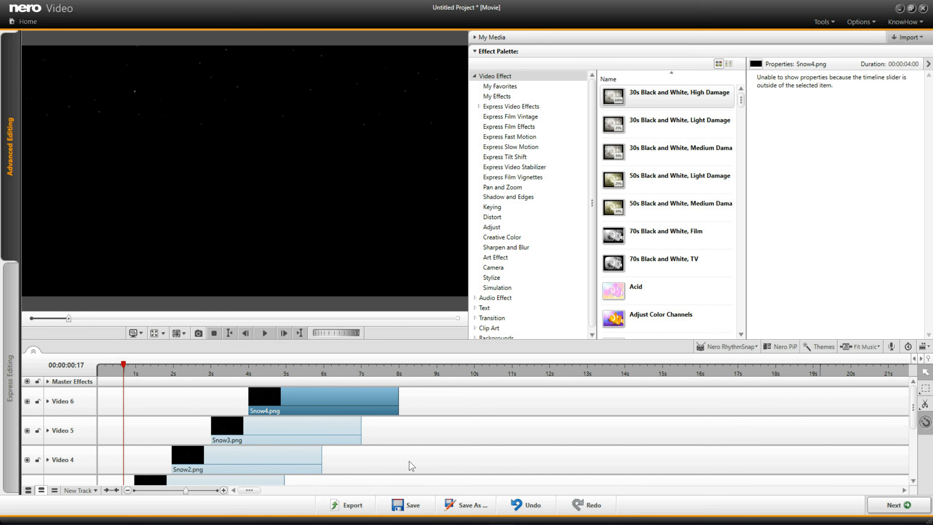
Copy snow 5.png on the Video 2 track and paste it twice after the original, at 4 s and 8 s.
{"action": "left_click_drag", "start_coordinate": [913, 404], "coordinate": [914, 439]}
{"action": "left_click", "coordinate": [206, 439]}
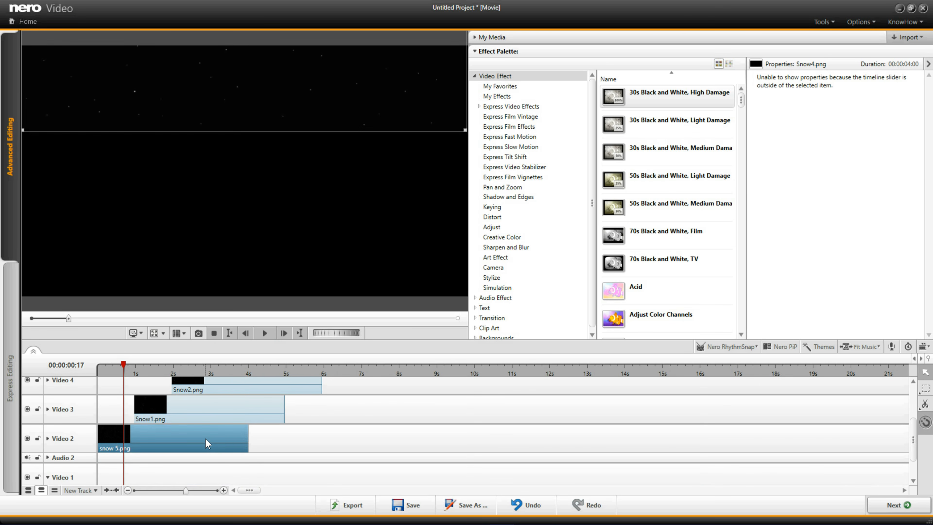
{"action": "right_click", "coordinate": [221, 443]}
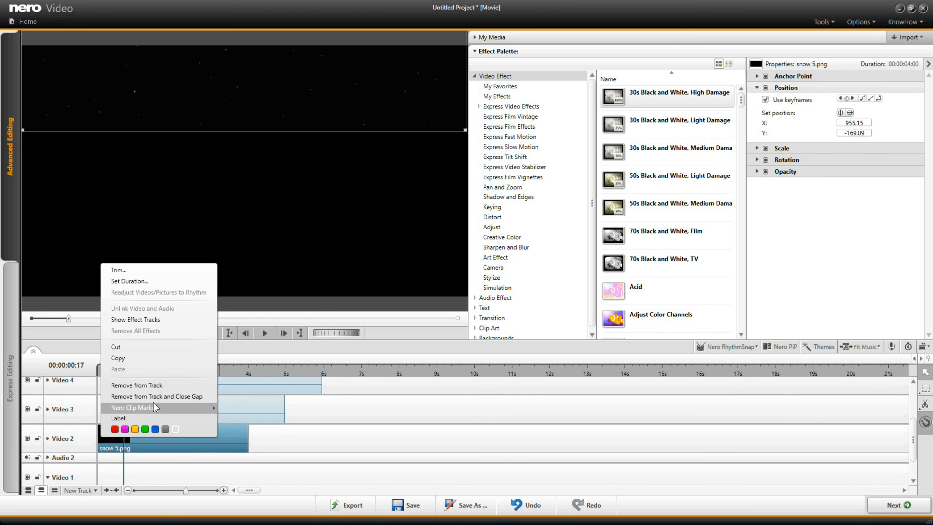
{"action": "left_click", "coordinate": [147, 360]}
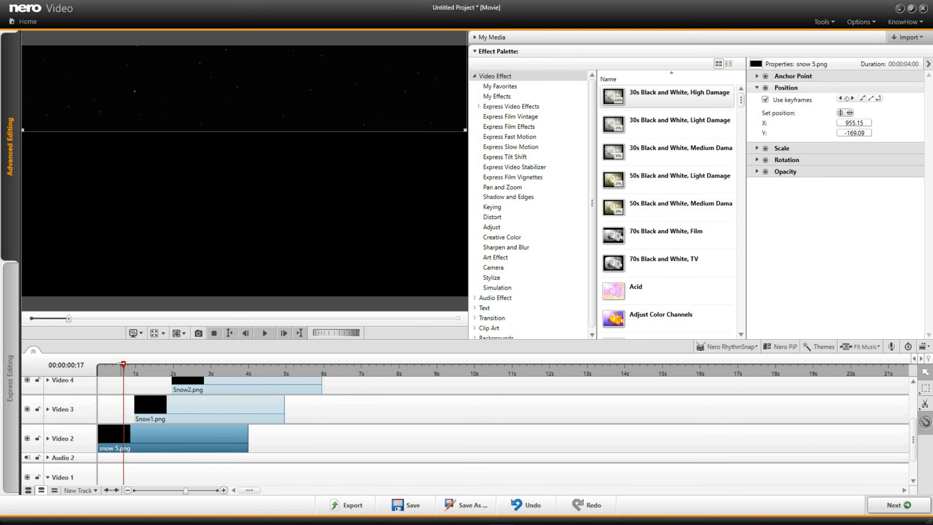
{"action": "left_click_drag", "start_coordinate": [123, 363], "coordinate": [251, 454]}
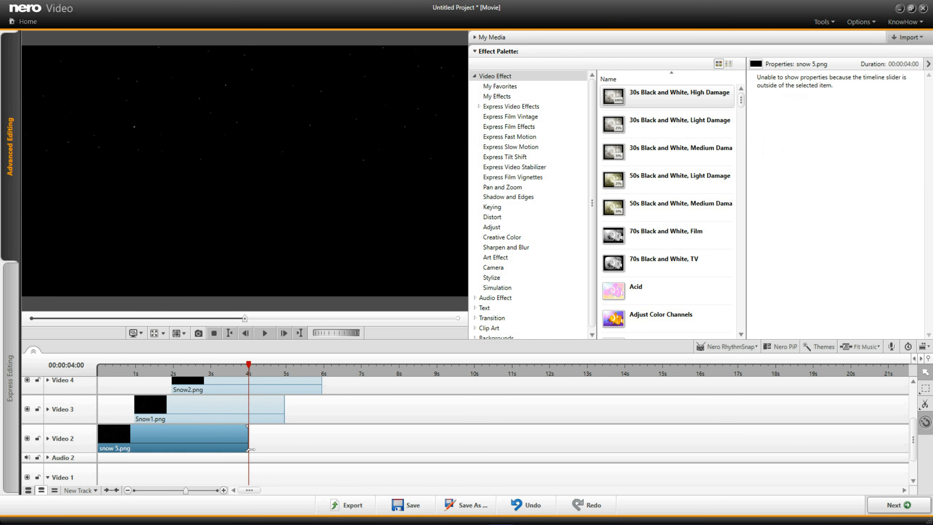
{"action": "right_click", "coordinate": [281, 451]}
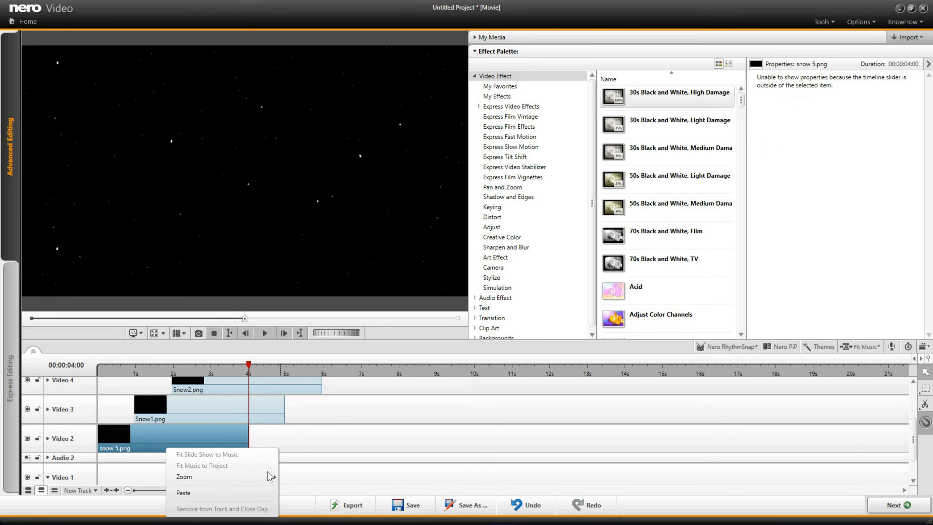
{"action": "left_click", "coordinate": [260, 492]}
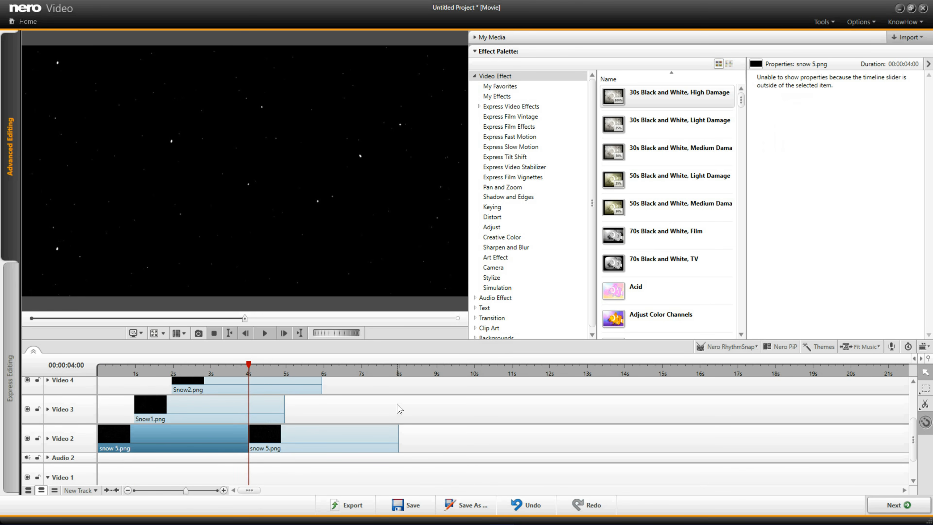
{"action": "left_click_drag", "start_coordinate": [248, 365], "coordinate": [399, 435]}
{"action": "right_click", "coordinate": [412, 443]}
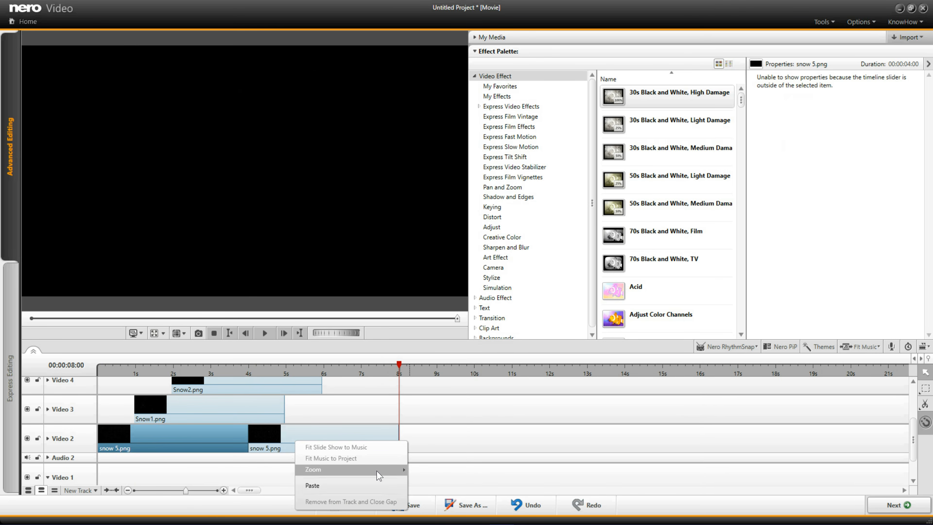
{"action": "left_click", "coordinate": [376, 485]}
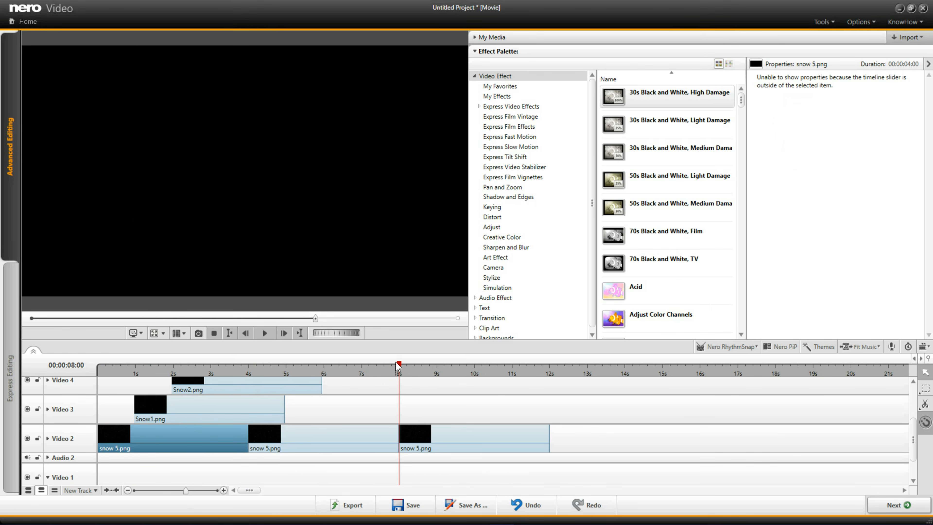
Copy Snow1.png on the Video 3 track and paste it twice after the original, at about 5 s and 9 s.
{"action": "left_click_drag", "start_coordinate": [395, 363], "coordinate": [245, 390]}
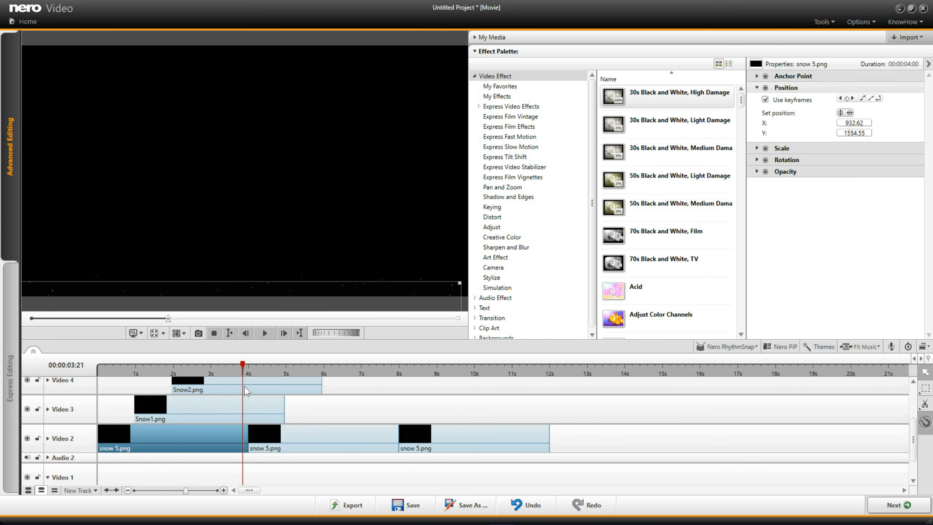
{"action": "left_click", "coordinate": [259, 420]}
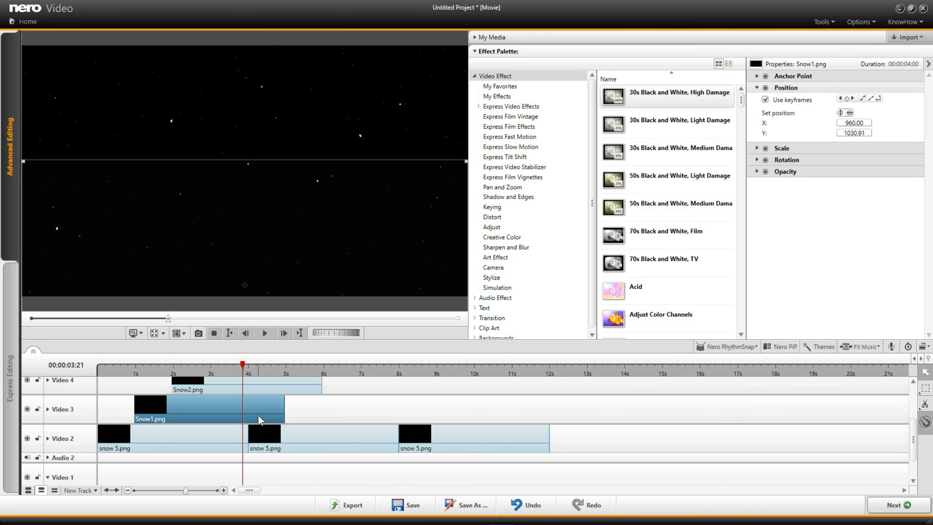
{"action": "right_click", "coordinate": [259, 420]}
{"action": "left_click", "coordinate": [221, 336]}
{"action": "left_click_drag", "start_coordinate": [253, 374], "coordinate": [285, 371]}
{"action": "right_click", "coordinate": [302, 409]}
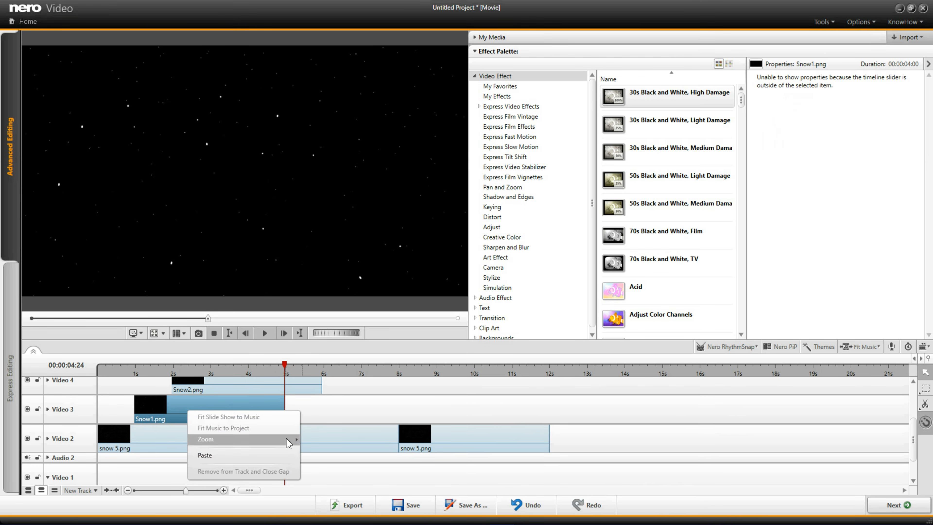
{"action": "left_click", "coordinate": [284, 454]}
{"action": "left_click_drag", "start_coordinate": [285, 363], "coordinate": [435, 365]}
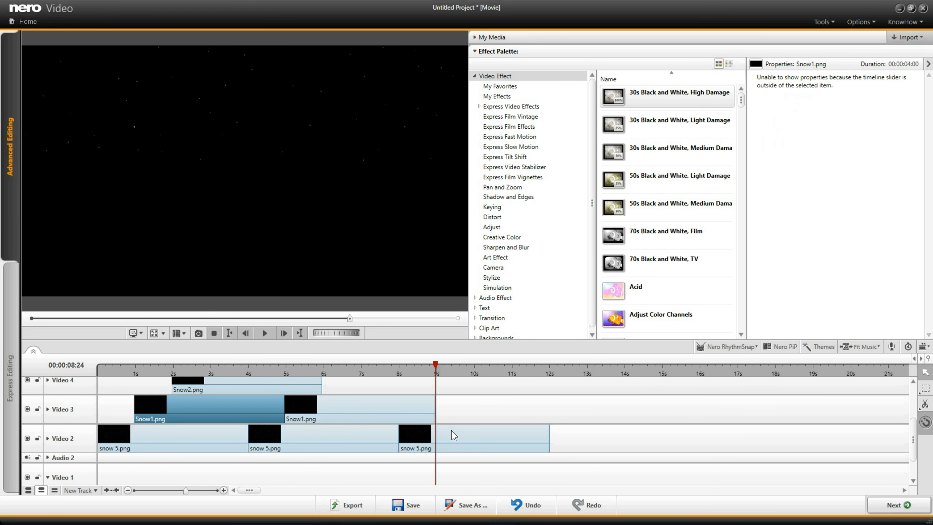
{"action": "right_click", "coordinate": [462, 414]}
{"action": "left_click", "coordinate": [425, 457]}
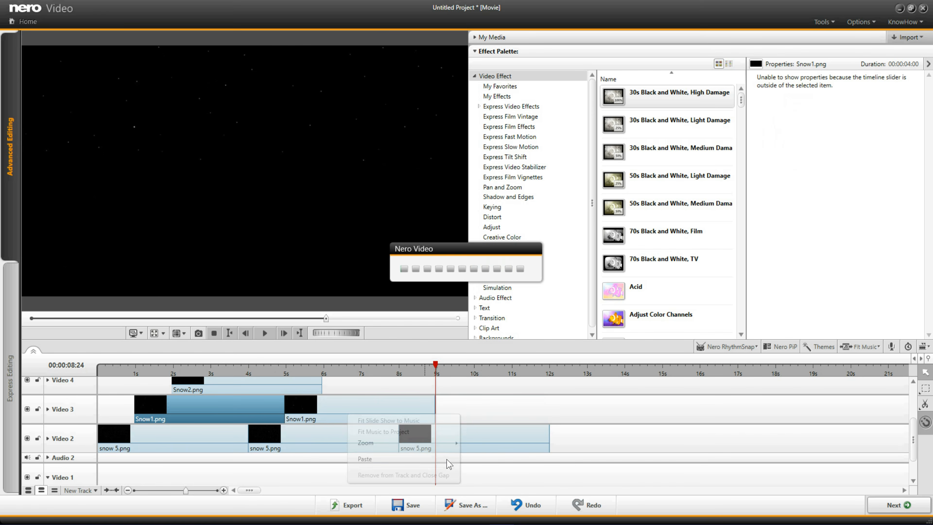
Copy Snow2.png on the Video 4 track and paste it twice after the original, at about 6 s and 10 s.
{"action": "left_click_drag", "start_coordinate": [917, 436], "coordinate": [917, 402]}
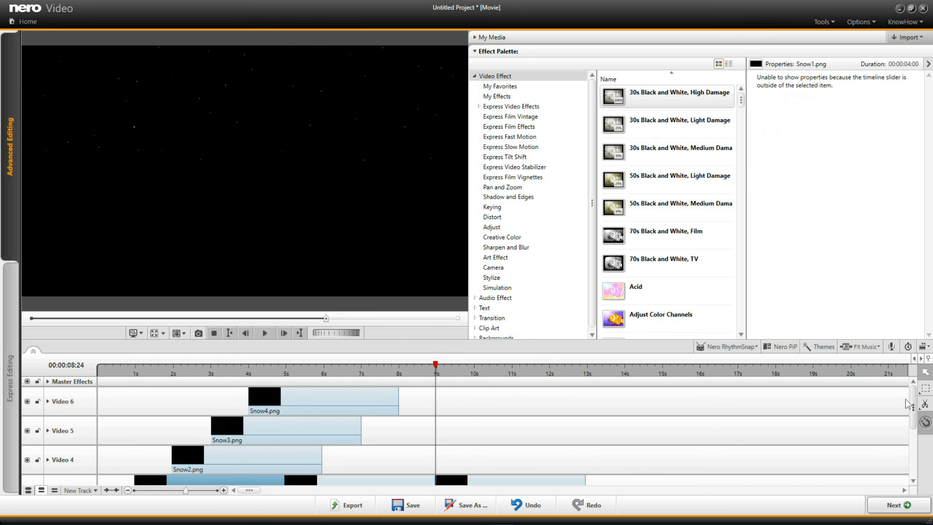
{"action": "left_click_drag", "start_coordinate": [432, 364], "coordinate": [282, 432]}
{"action": "left_click", "coordinate": [282, 458]}
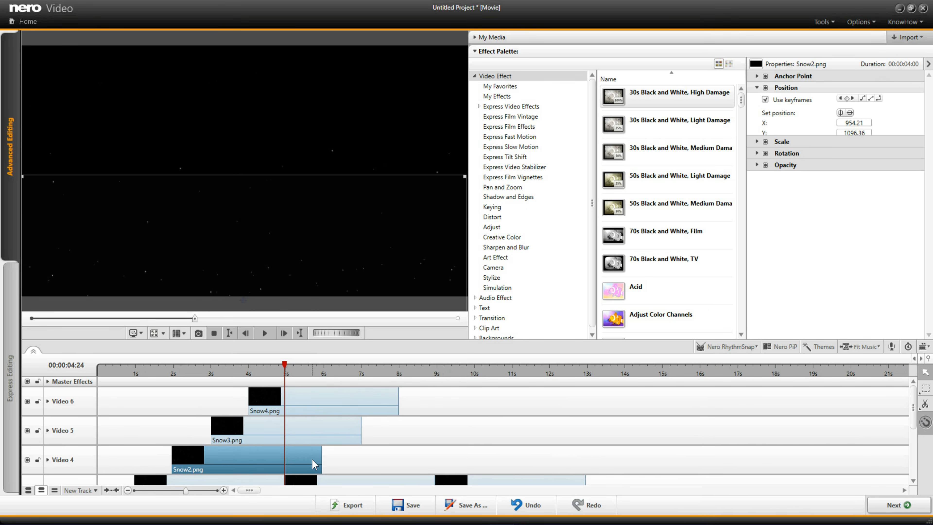
{"action": "right_click", "coordinate": [312, 459]}
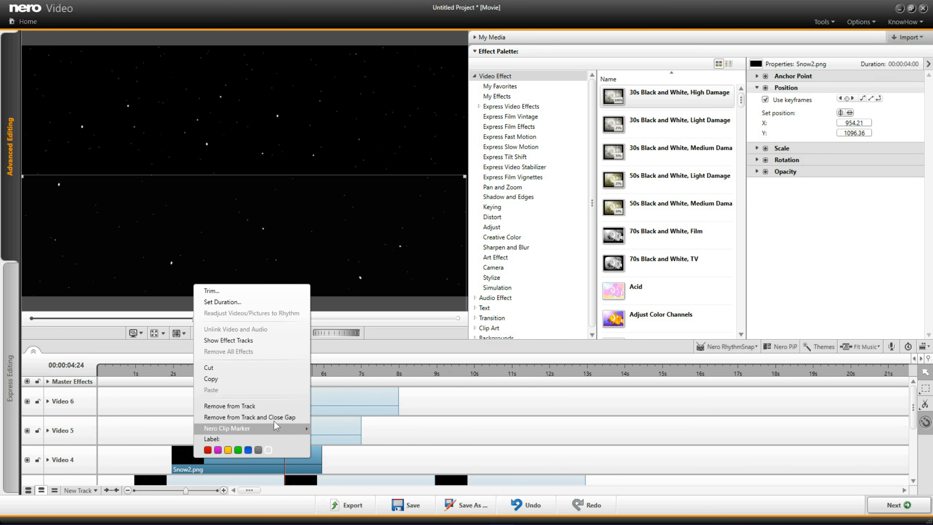
{"action": "left_click", "coordinate": [259, 379]}
{"action": "left_click_drag", "start_coordinate": [282, 362], "coordinate": [319, 389]}
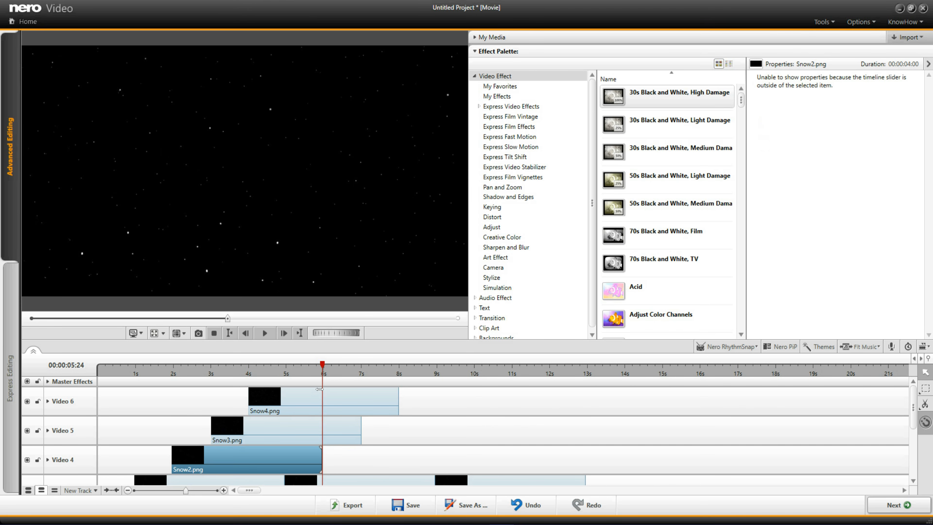
{"action": "right_click", "coordinate": [371, 459]}
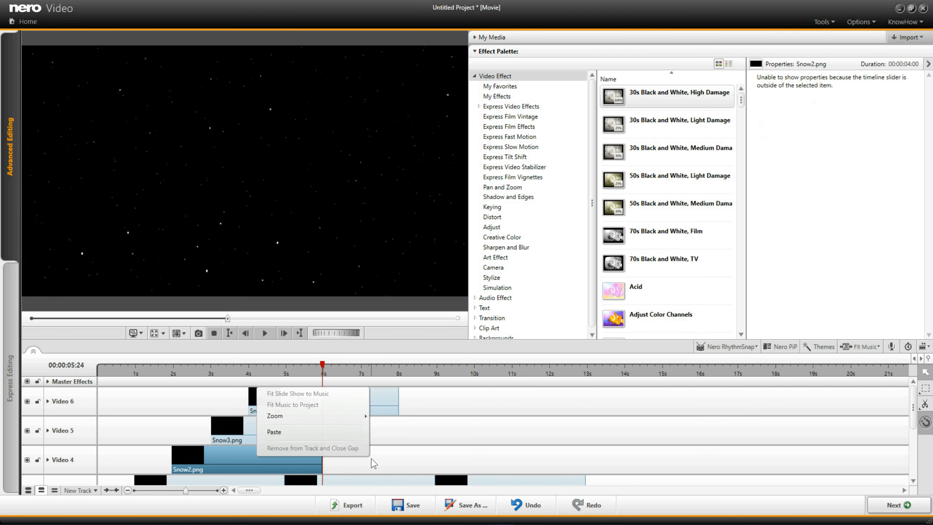
{"action": "left_click", "coordinate": [307, 433]}
{"action": "left_click_drag", "start_coordinate": [322, 460], "coordinate": [475, 465]}
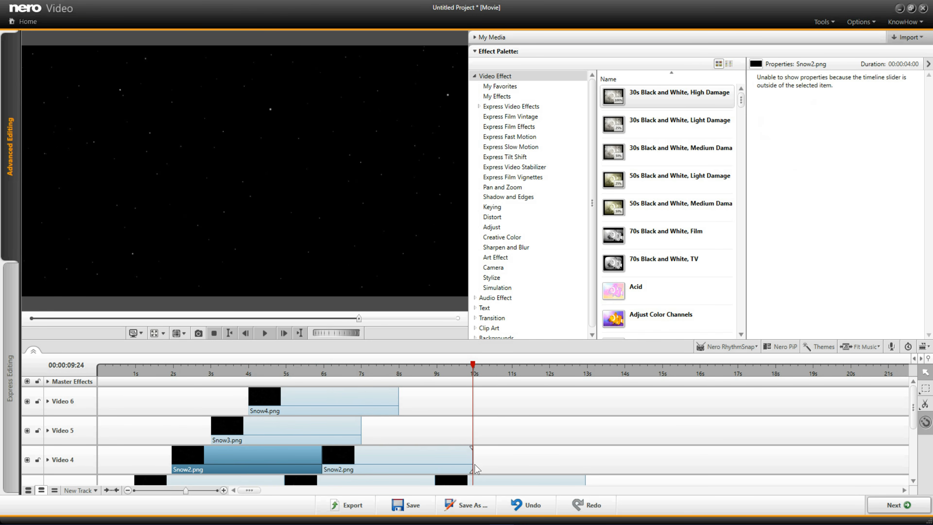
{"action": "right_click", "coordinate": [493, 466]}
{"action": "left_click", "coordinate": [445, 437]}
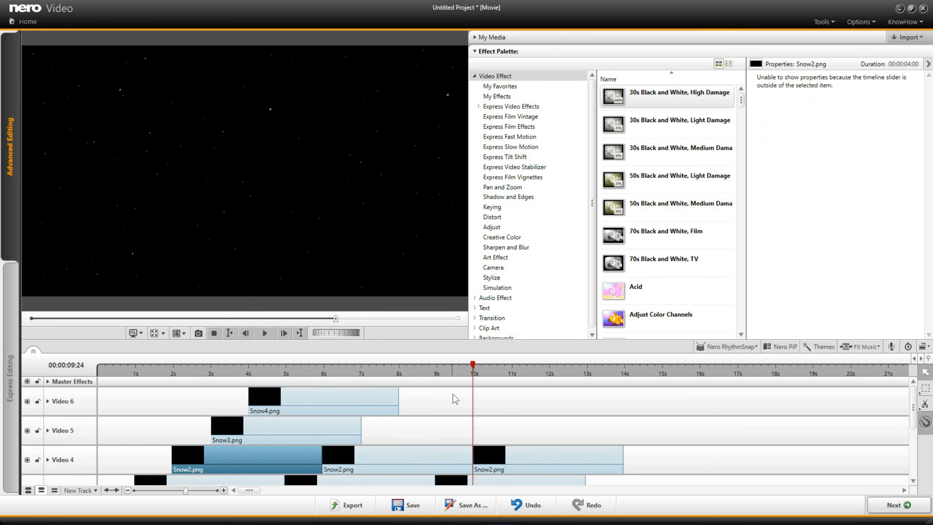
Copy Snow3.png on the Video 5 track and paste it twice after the original, at 7 s and 11 s.
{"action": "left_click_drag", "start_coordinate": [473, 363], "coordinate": [350, 363]}
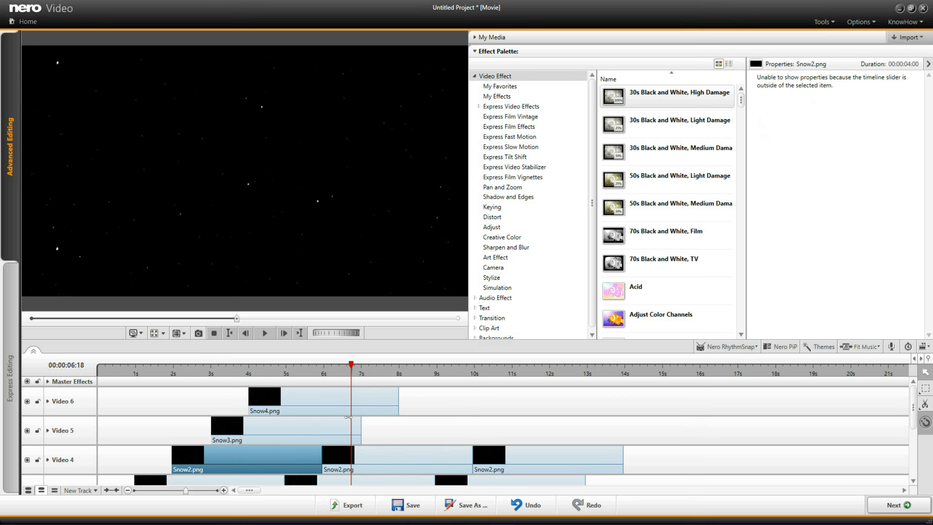
{"action": "left_click", "coordinate": [317, 428]}
{"action": "right_click", "coordinate": [317, 428]}
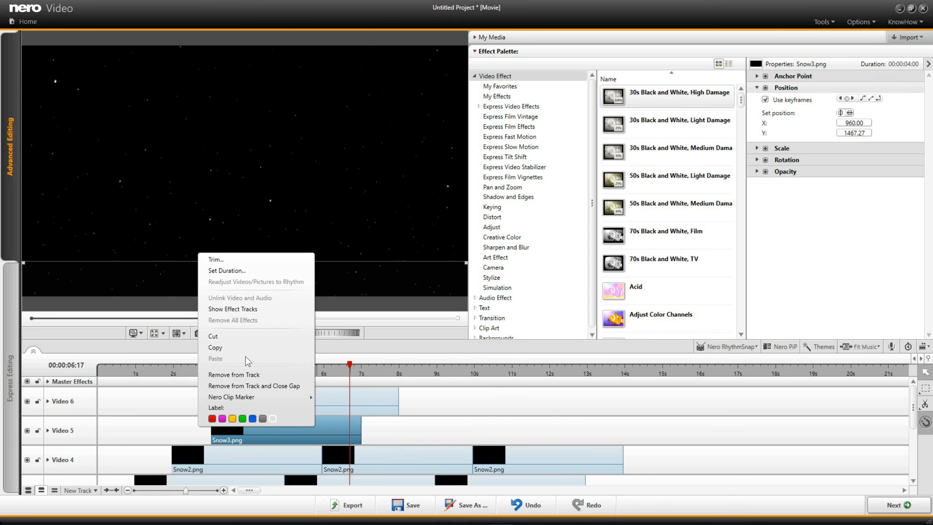
{"action": "key", "text": "Escape"}
{"action": "left_click", "coordinate": [361, 368]}
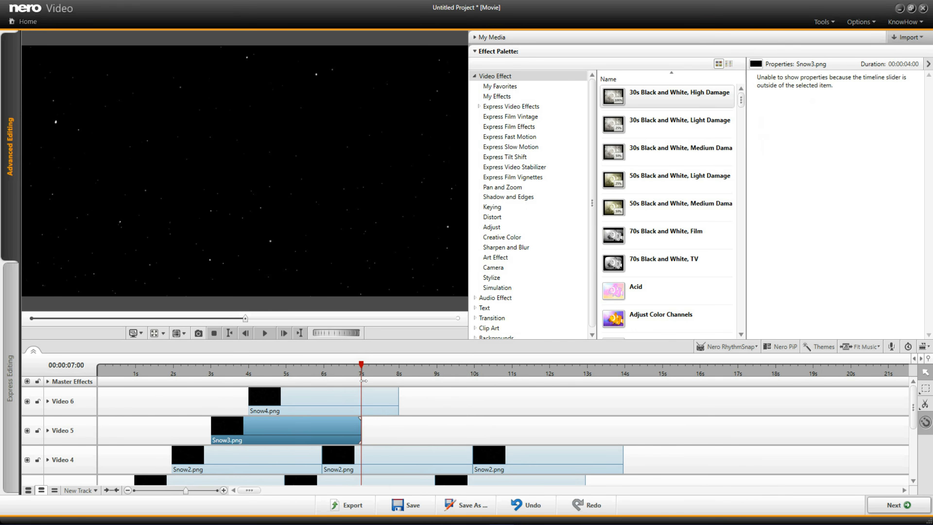
{"action": "right_click", "coordinate": [402, 434]}
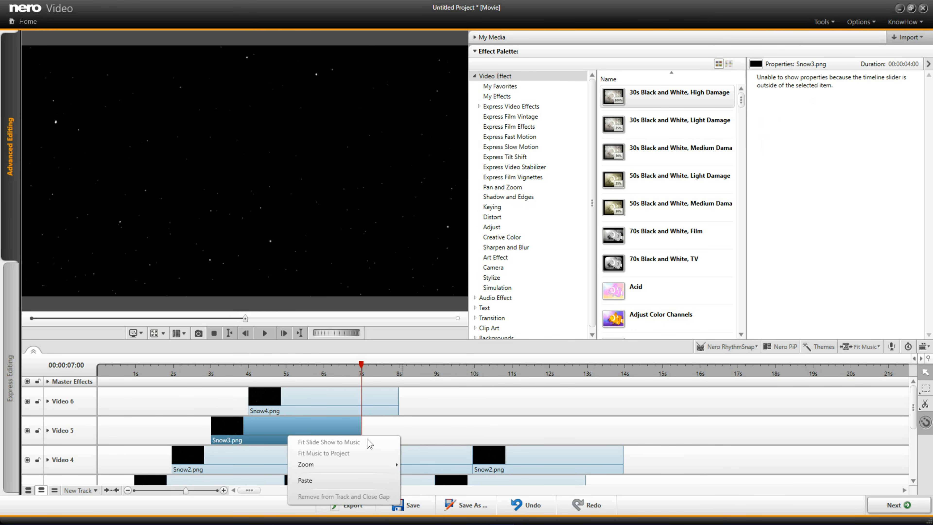
{"action": "left_click", "coordinate": [354, 480]}
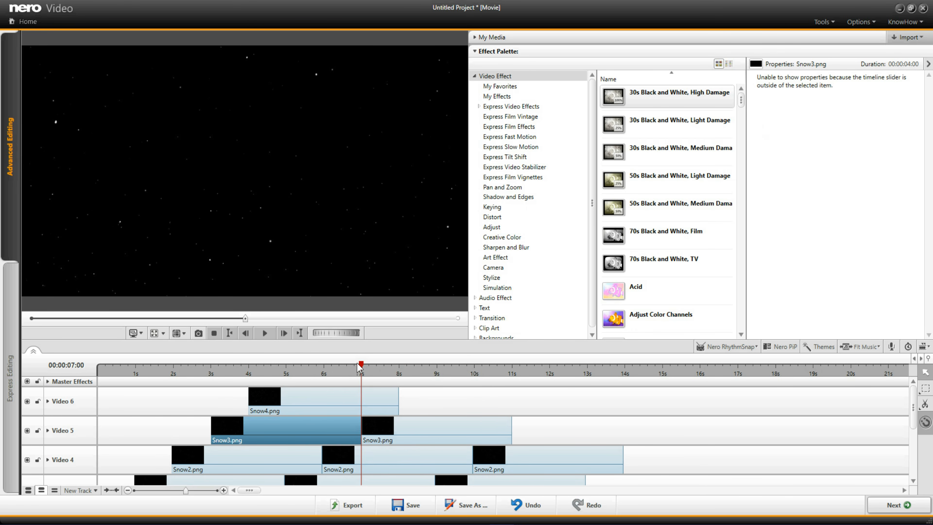
{"action": "left_click_drag", "start_coordinate": [360, 367], "coordinate": [511, 366]}
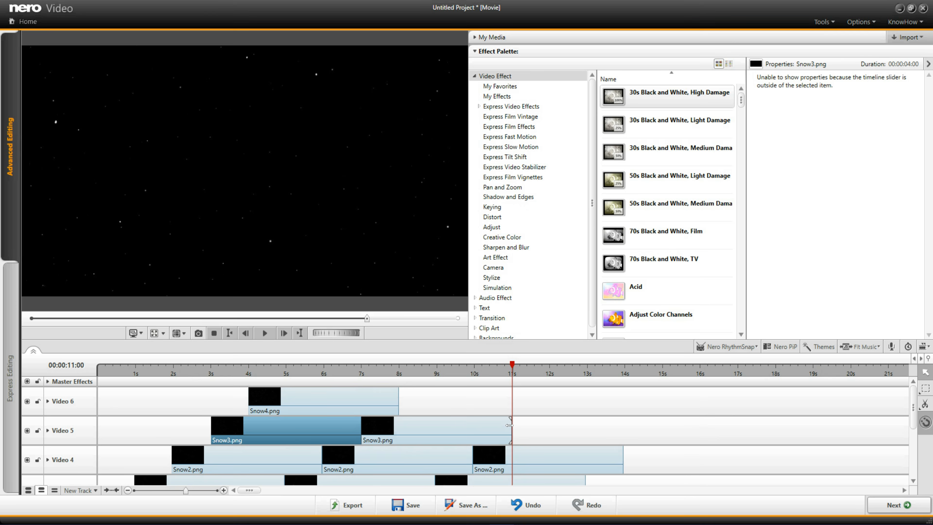
{"action": "right_click", "coordinate": [538, 442]}
{"action": "left_click", "coordinate": [509, 482]}
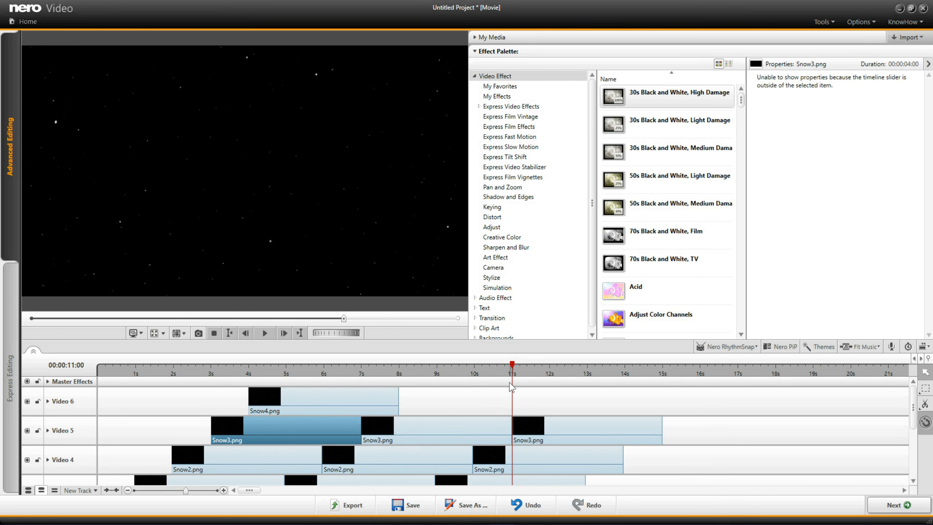
Copy Snow4.png on the Video 6 track and paste it twice after the original, at 8 s and 12 s.
{"action": "left_click", "coordinate": [354, 397]}
{"action": "left_click_drag", "start_coordinate": [498, 365], "coordinate": [374, 364]}
{"action": "right_click", "coordinate": [385, 399]}
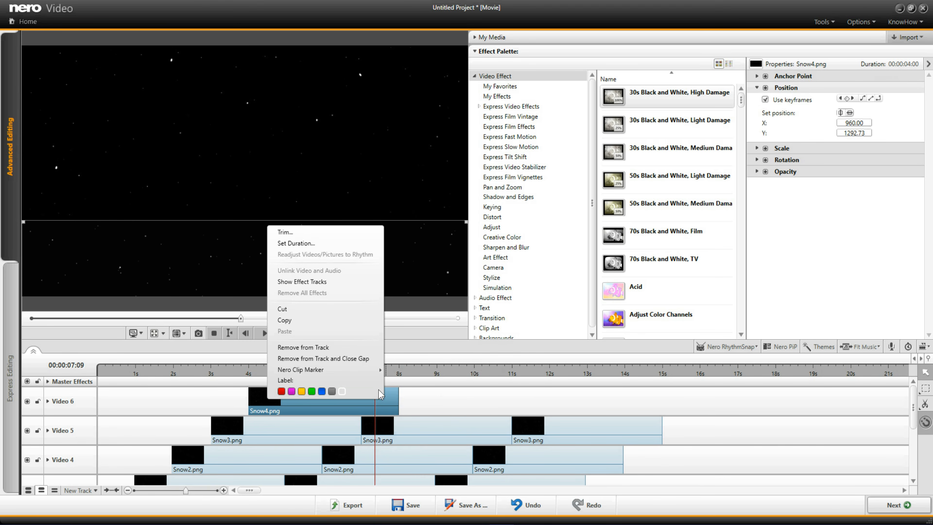
{"action": "left_click", "coordinate": [315, 322]}
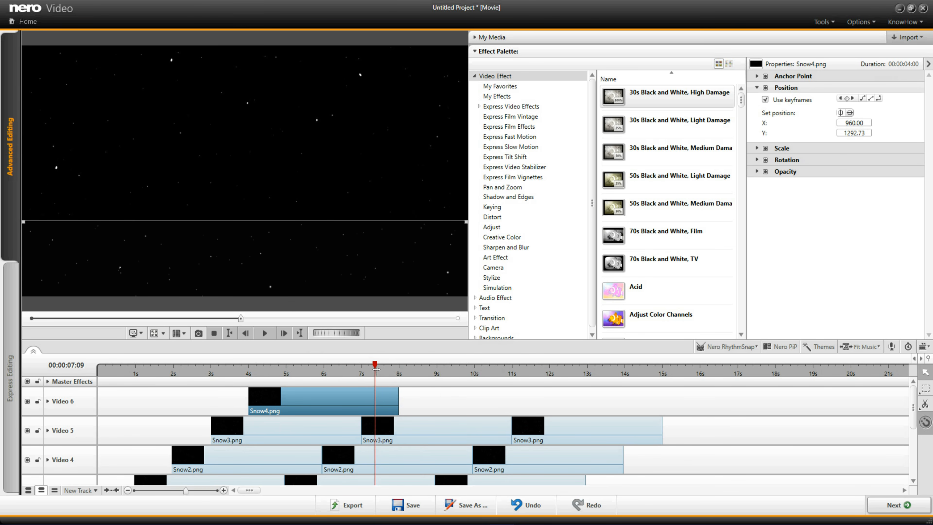
{"action": "left_click_drag", "start_coordinate": [376, 368], "coordinate": [399, 366]}
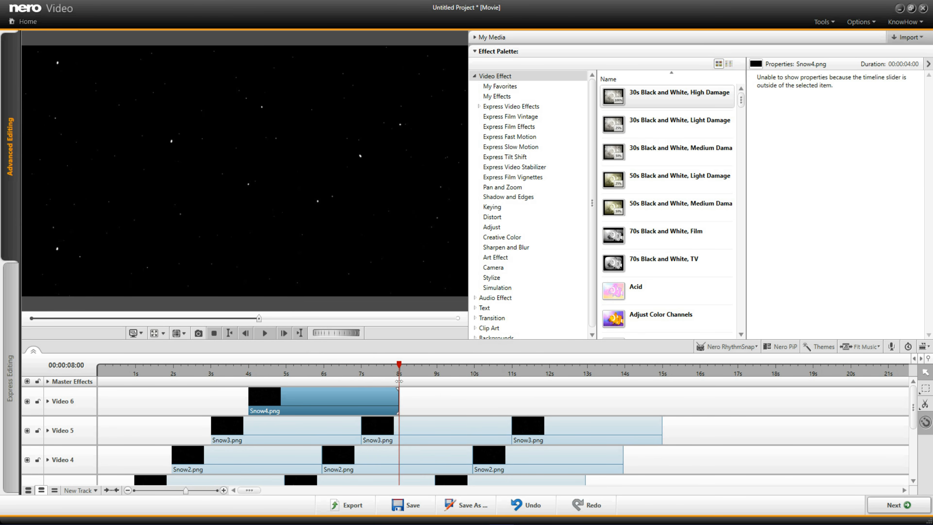
{"action": "right_click", "coordinate": [429, 404]}
{"action": "left_click", "coordinate": [394, 448]}
{"action": "left_click_drag", "start_coordinate": [399, 365], "coordinate": [550, 364]}
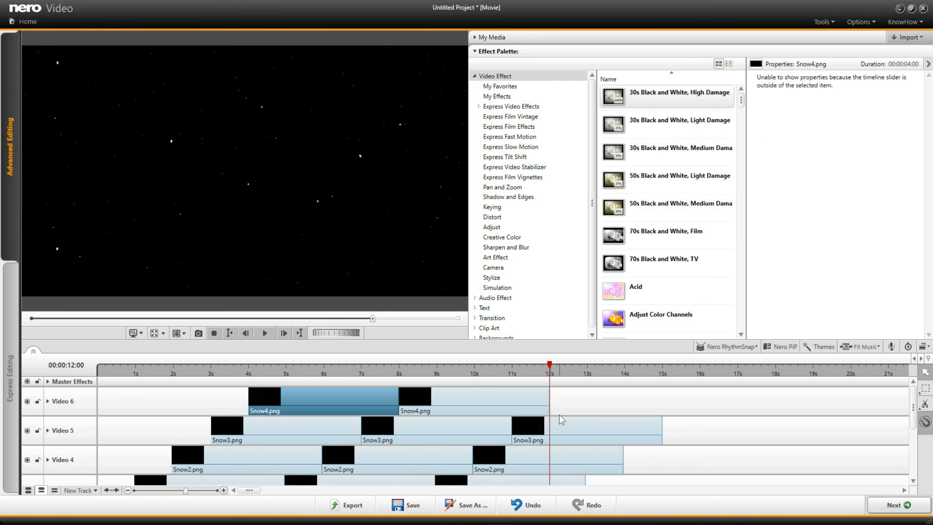
{"action": "right_click", "coordinate": [569, 406]}
{"action": "left_click", "coordinate": [531, 454]}
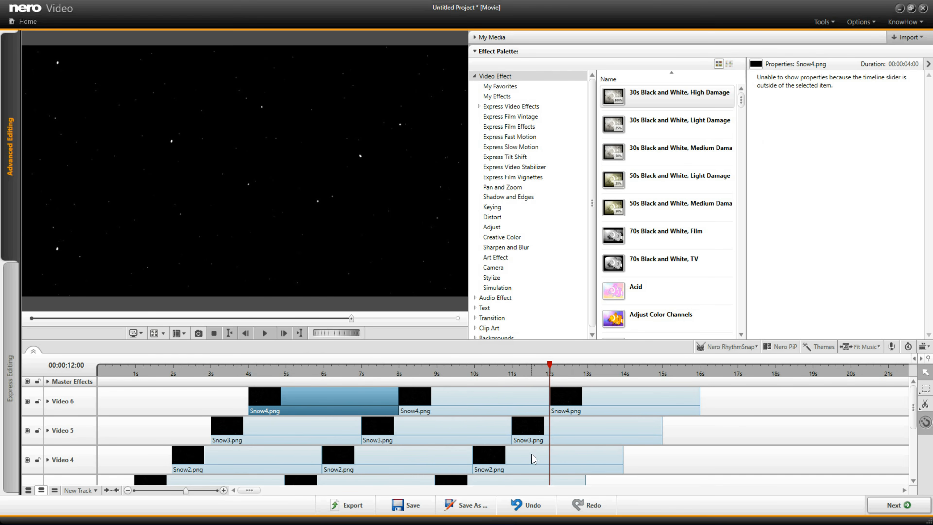
Play the whole snow animation full screen from the start, and return to the timeline at about 6 s.
{"action": "left_click_drag", "start_coordinate": [546, 369], "coordinate": [75, 449]}
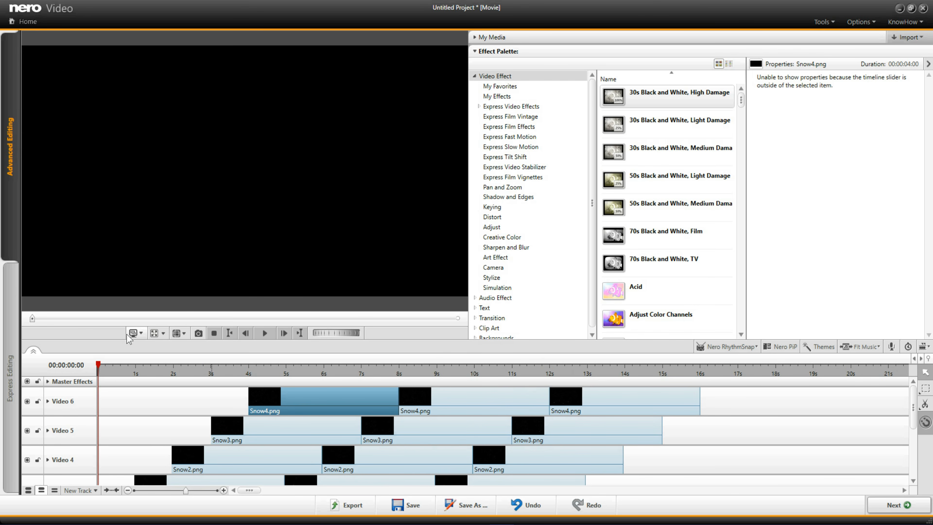
{"action": "left_click", "coordinate": [154, 332]}
{"action": "left_click", "coordinate": [482, 514]}
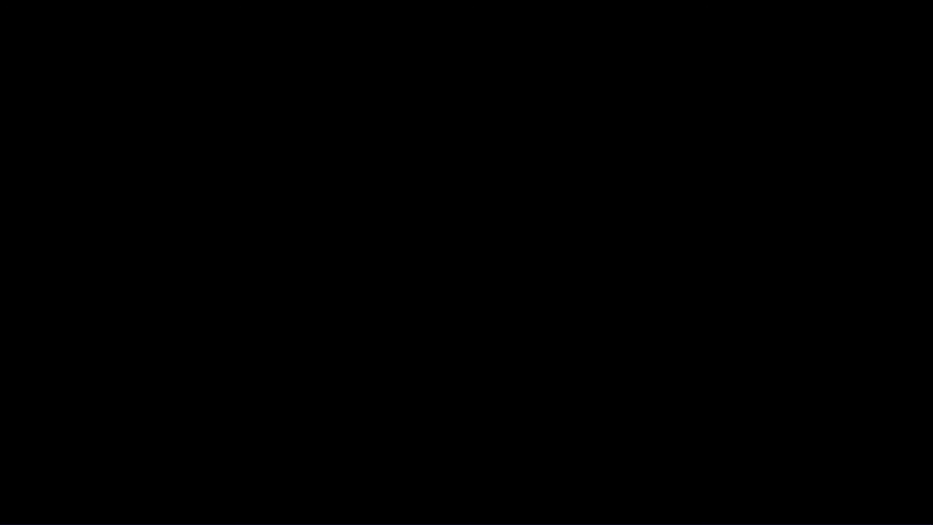
{"action": "mouse_move", "coordinate": [537, 514]}
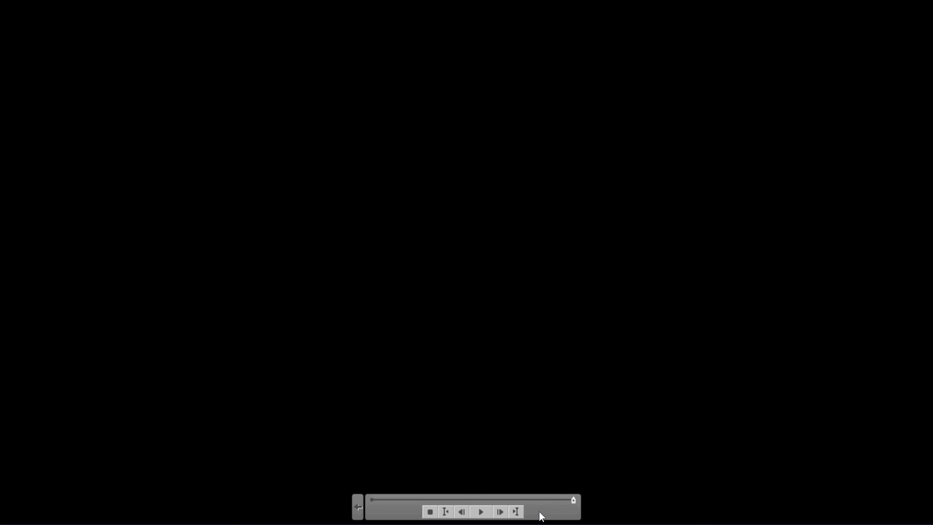
{"action": "left_click", "coordinate": [362, 507]}
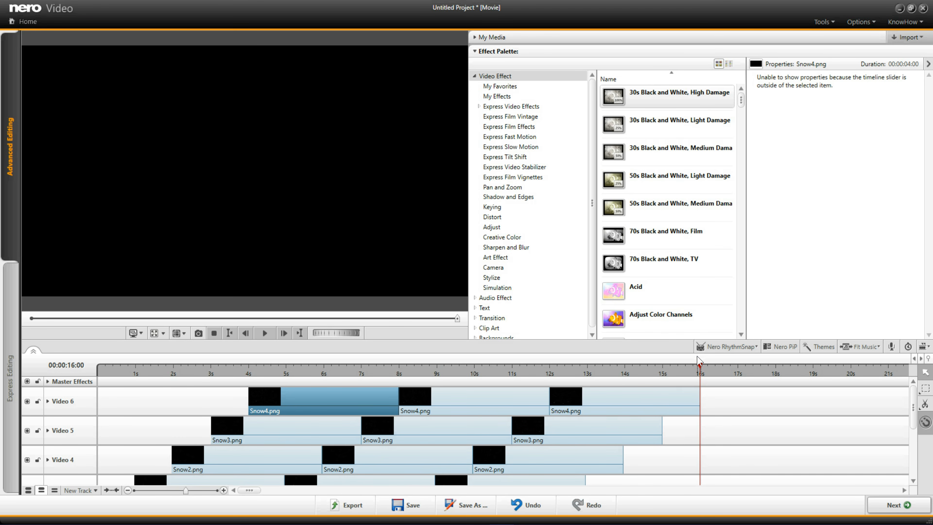
{"action": "left_click_drag", "start_coordinate": [699, 447], "coordinate": [339, 447]}
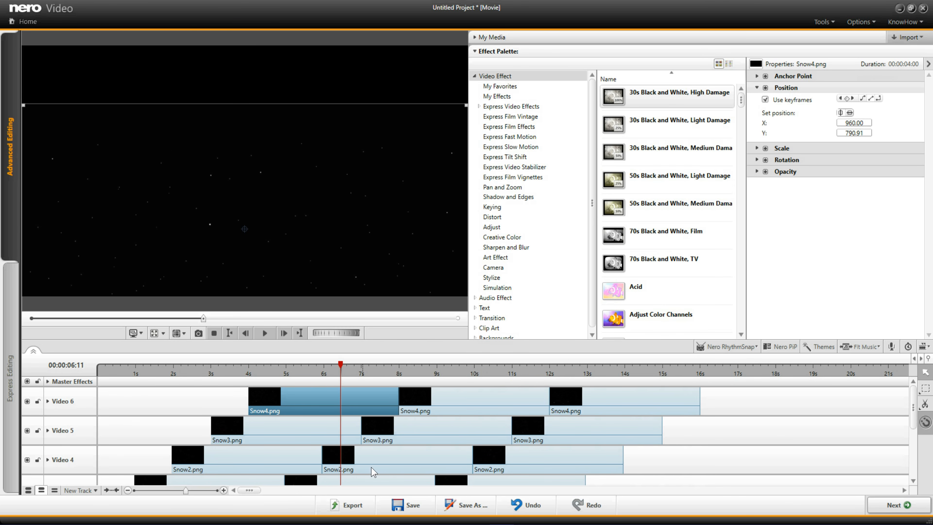
Import the picture Scan_20151225 (6).png from the New folder on the desktop into the project media.
{"action": "left_click_drag", "start_coordinate": [912, 408], "coordinate": [921, 470]}
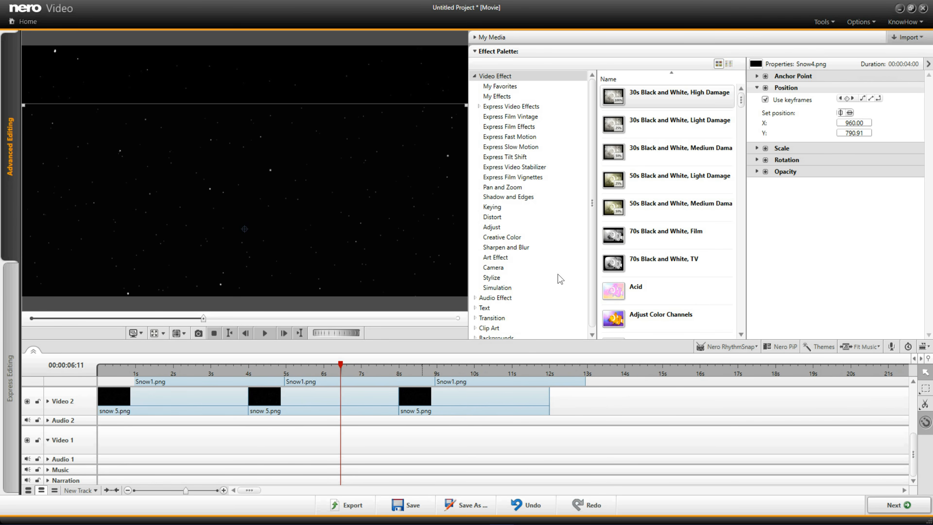
{"action": "left_click", "coordinate": [920, 37]}
{"action": "left_click", "coordinate": [896, 60]}
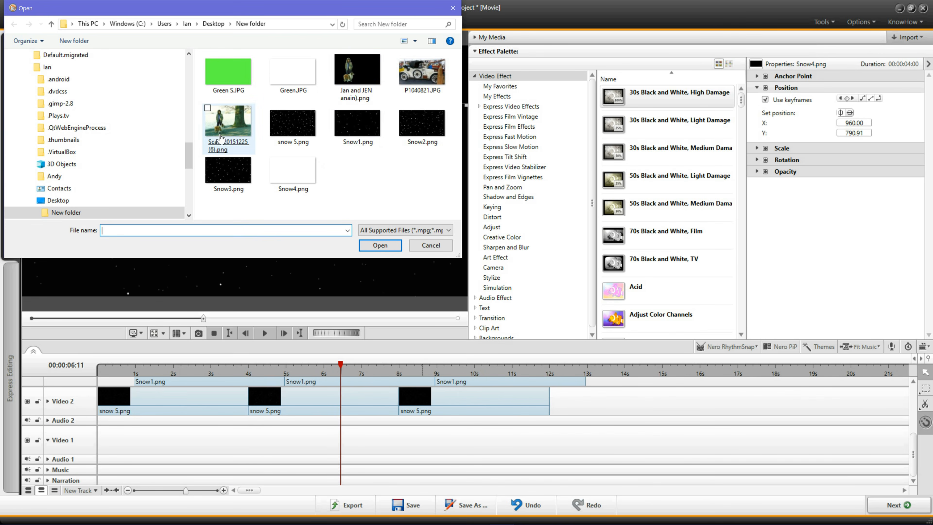
{"action": "left_click", "coordinate": [225, 135]}
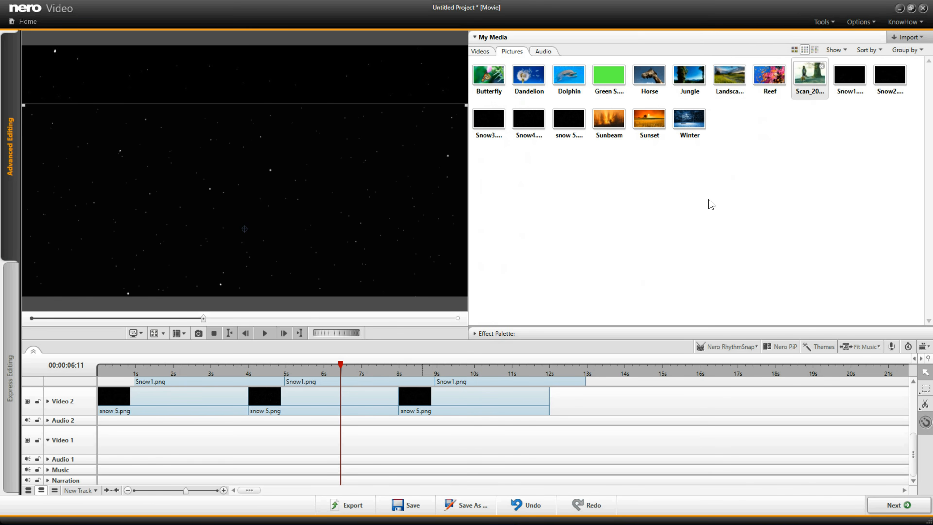
Place the scanned photo on the Video 1 track at 0 s and extend it to about 13 s.
{"action": "left_click_drag", "start_coordinate": [814, 78], "coordinate": [581, 479]}
{"action": "left_click", "coordinate": [379, 259]}
{"action": "left_click_drag", "start_coordinate": [379, 260], "coordinate": [422, 323]}
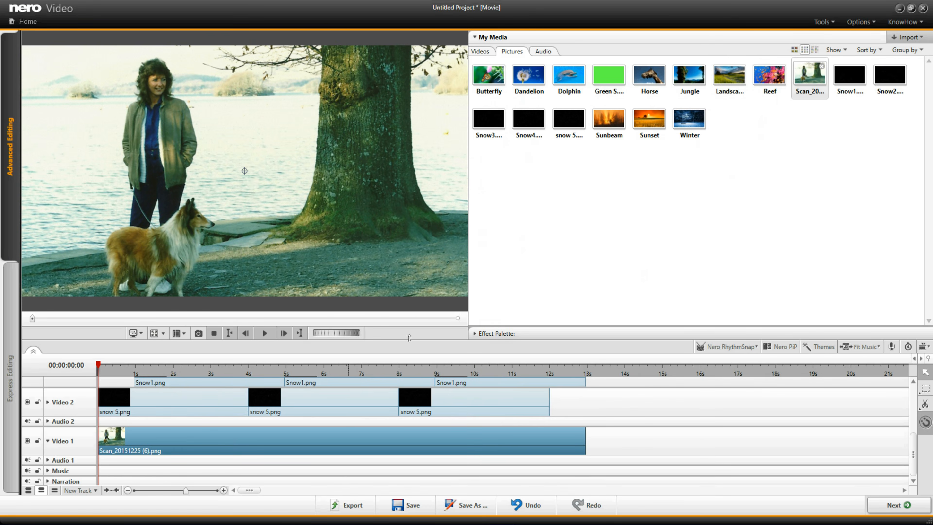
Preview the falling snow over the photo full screen and return to the editor.
{"action": "left_click", "coordinate": [154, 332]}
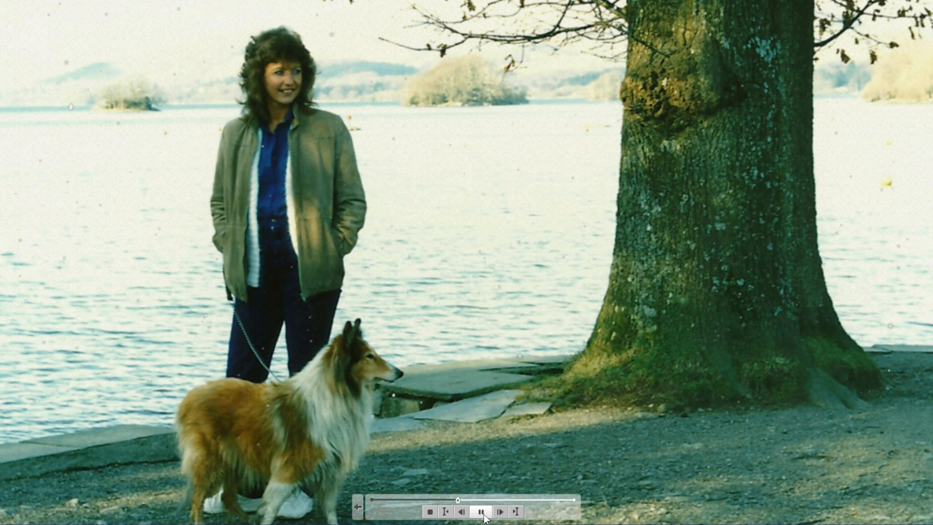
{"action": "left_click", "coordinate": [483, 513]}
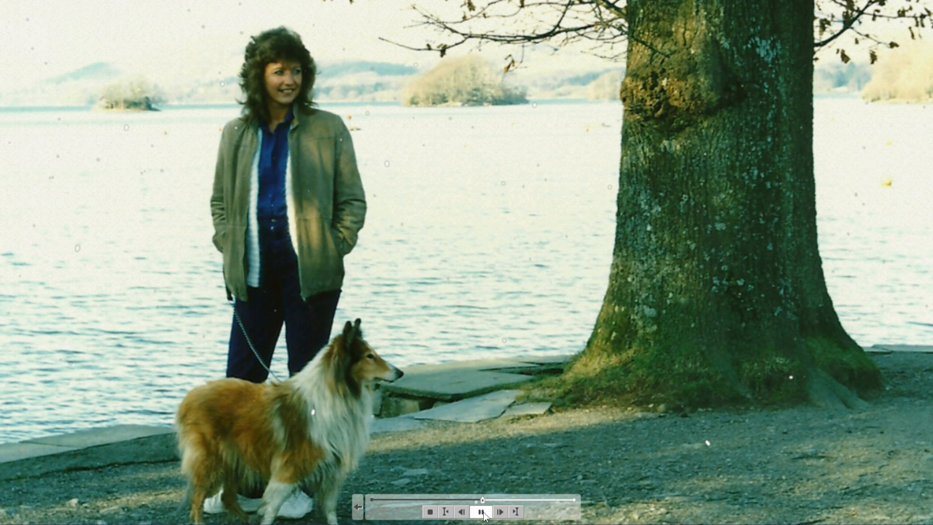
{"action": "left_click", "coordinate": [358, 507]}
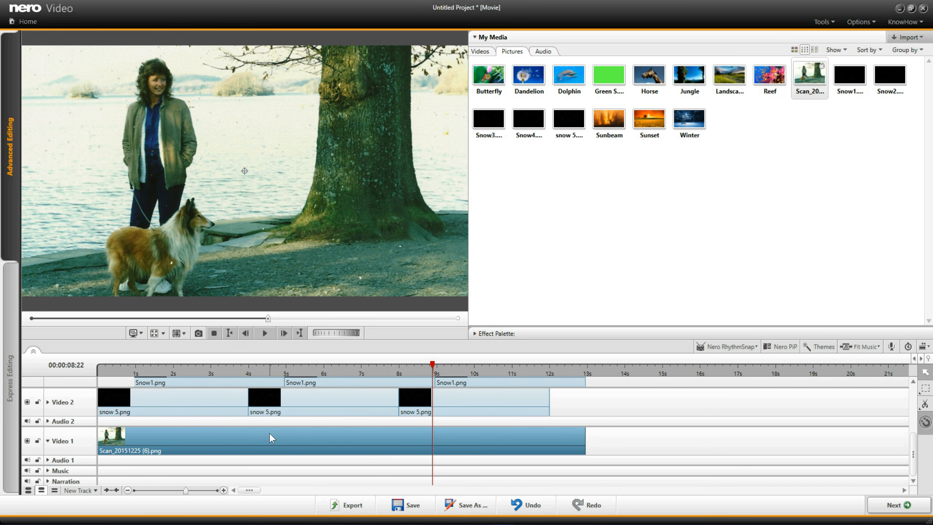
Replace the photo on the Video 1 track with Green S.JPG, starting at 0 s and extended to about 13 s.
{"action": "right_click", "coordinate": [335, 441]}
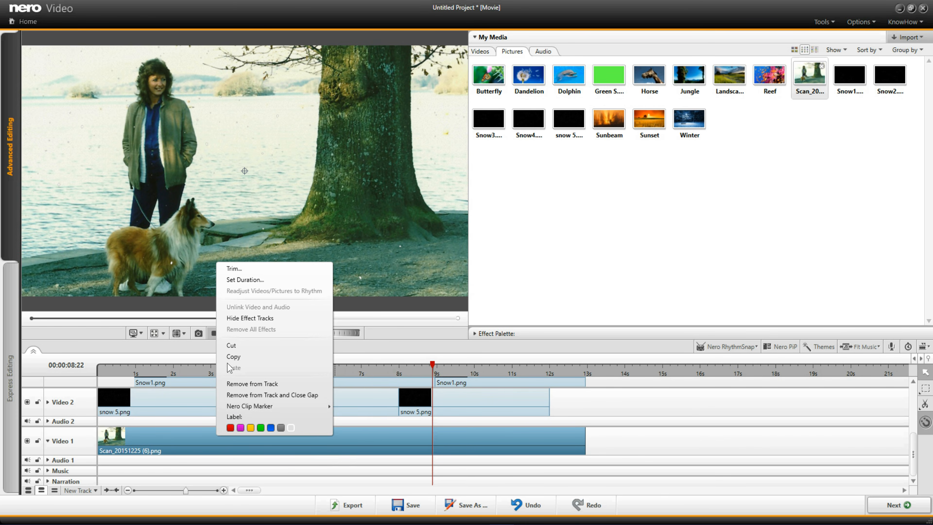
{"action": "left_click", "coordinate": [248, 387]}
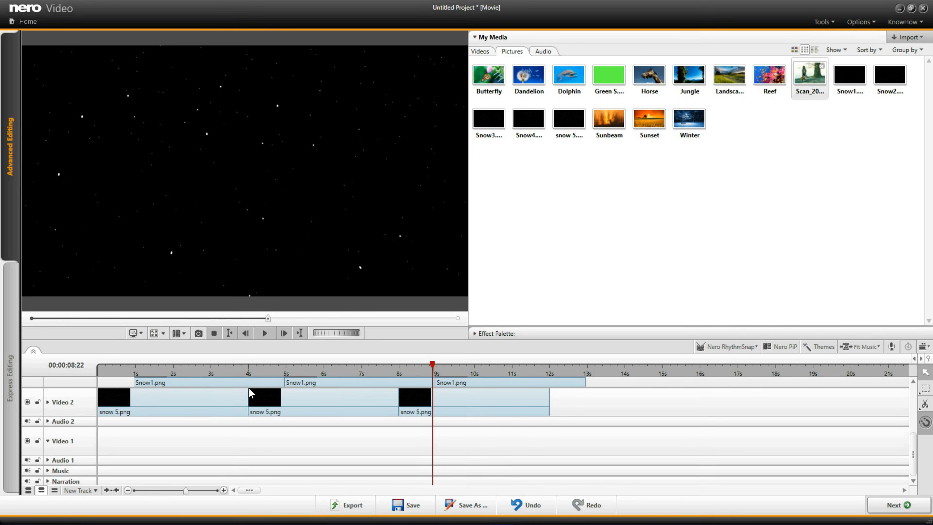
{"action": "left_click_drag", "start_coordinate": [603, 90], "coordinate": [79, 463]}
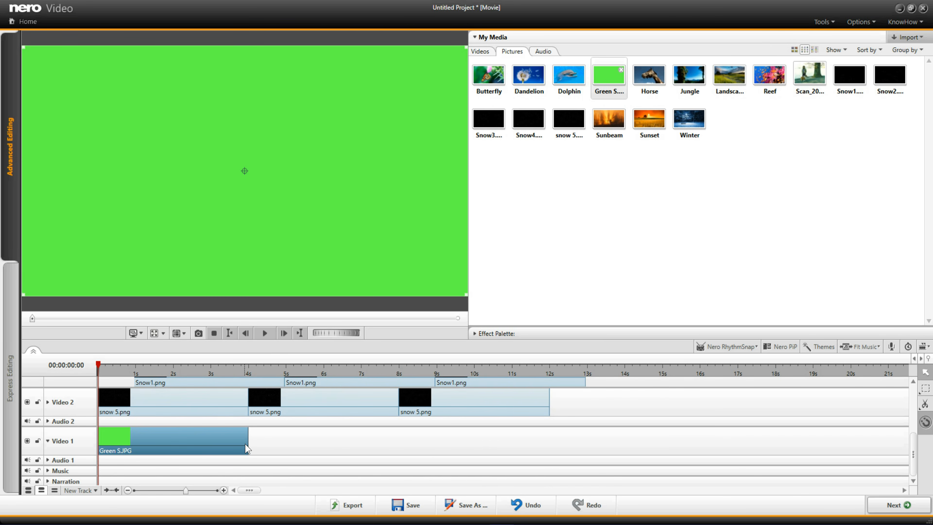
{"action": "left_click_drag", "start_coordinate": [247, 443], "coordinate": [585, 444]}
{"action": "scroll", "coordinate": [918, 452], "scroll_direction": "up", "scroll_amount": 2}
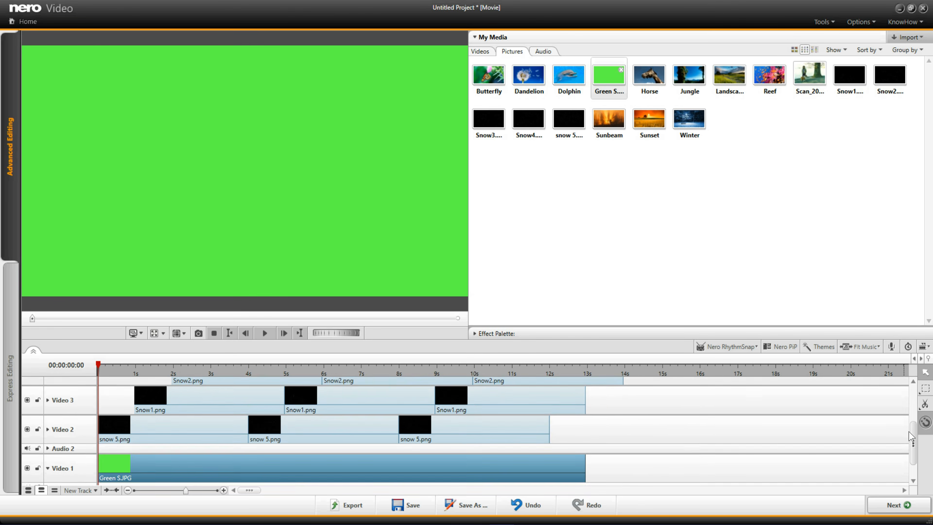
Extend the Green S.JPG clip on Video 1 to end at 16 s, level with the last Snow4.png clip.
{"action": "scroll", "coordinate": [918, 452], "scroll_direction": "down", "scroll_amount": 1}
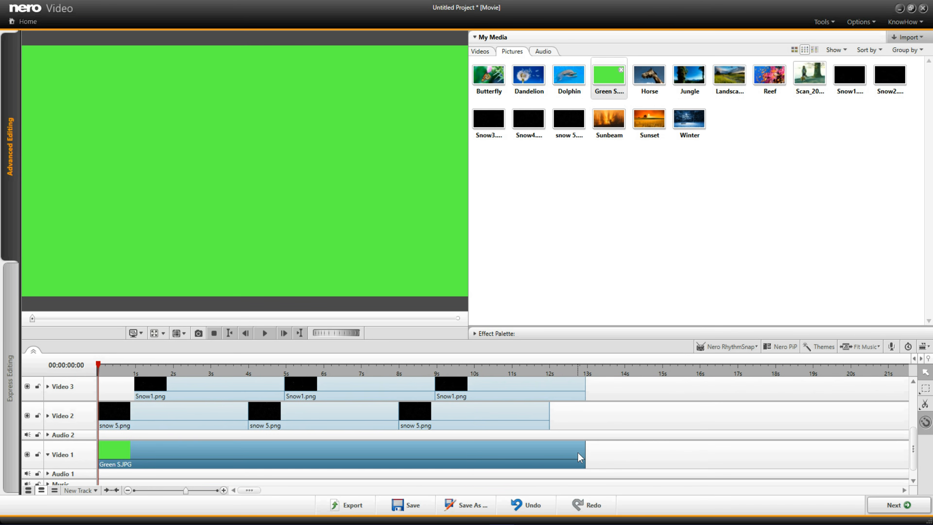
{"action": "left_click_drag", "start_coordinate": [582, 455], "coordinate": [726, 455]}
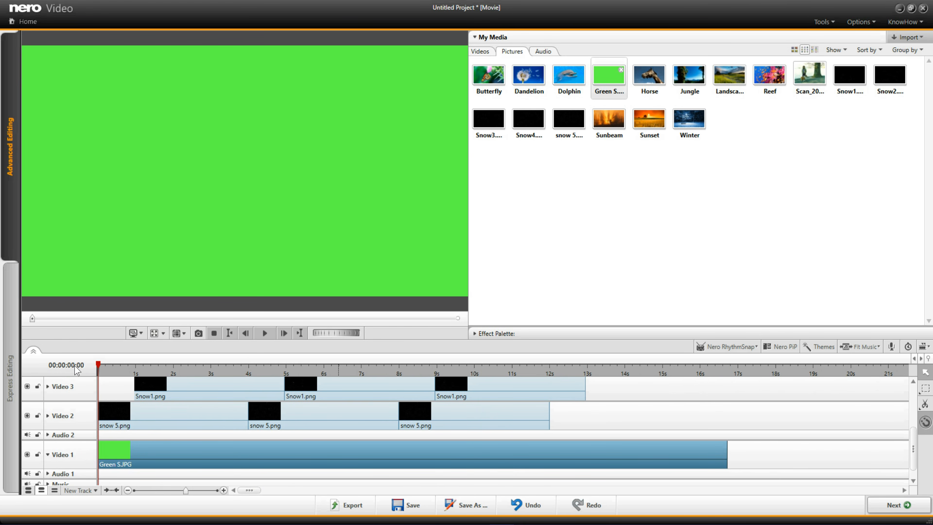
{"action": "left_click_drag", "start_coordinate": [98, 363], "coordinate": [747, 404]}
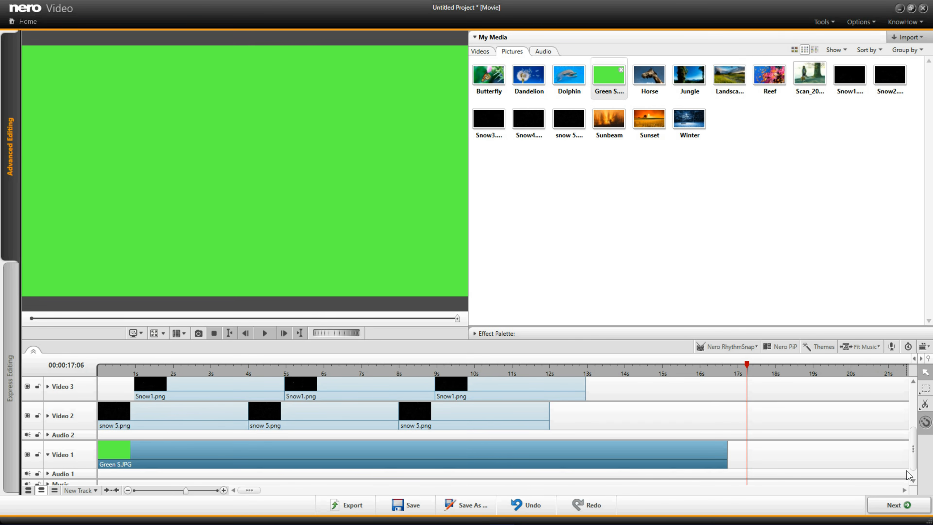
{"action": "left_click_drag", "start_coordinate": [913, 457], "coordinate": [913, 414]}
{"action": "left_click_drag", "start_coordinate": [748, 365], "coordinate": [700, 365]}
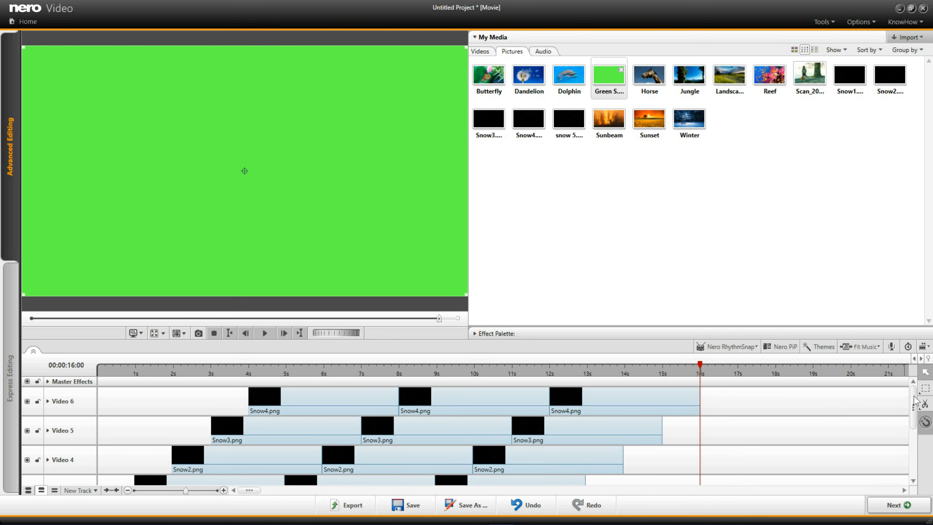
{"action": "left_click_drag", "start_coordinate": [915, 400], "coordinate": [918, 458]}
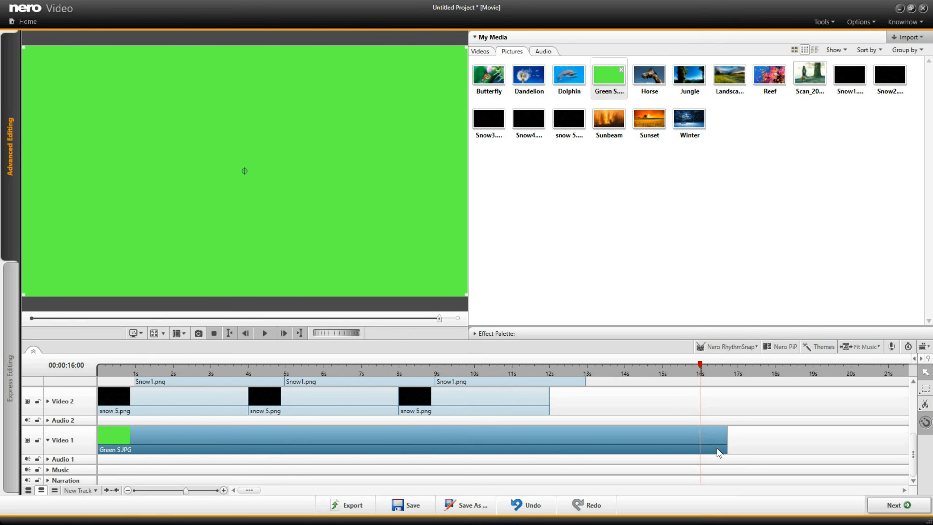
{"action": "left_click_drag", "start_coordinate": [726, 439], "coordinate": [702, 454]}
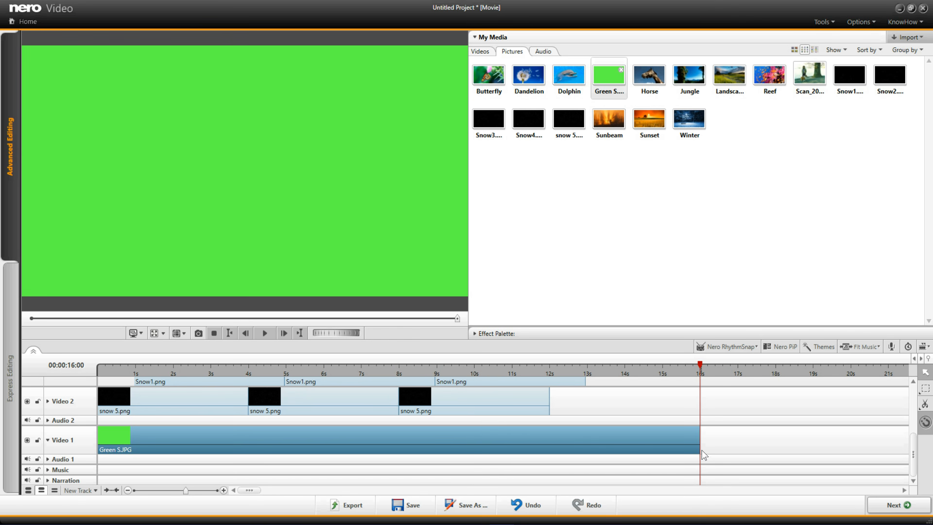
Go to the video export without saving the project and set the format to AVC Ultra HD (4K).
{"action": "left_click", "coordinate": [348, 512]}
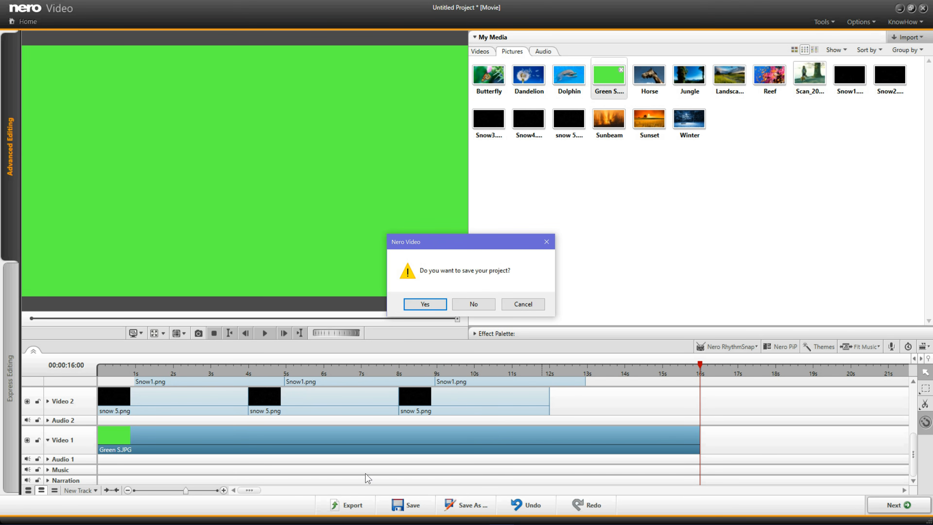
{"action": "left_click", "coordinate": [473, 304]}
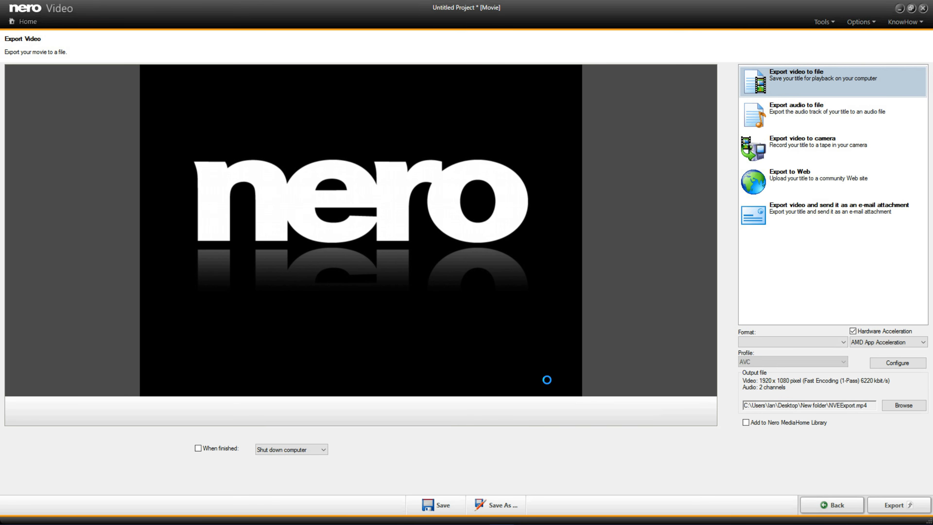
{"action": "left_click", "coordinate": [842, 343]}
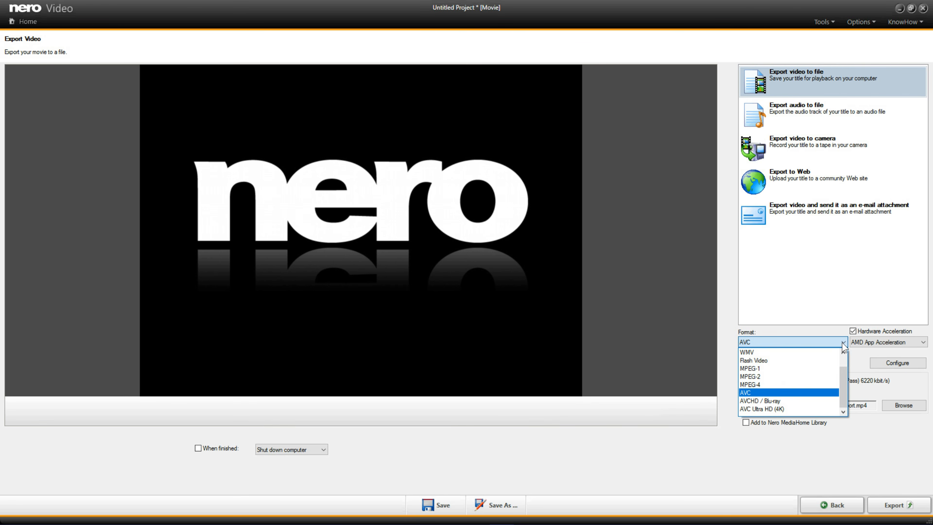
{"action": "left_click", "coordinate": [819, 408]}
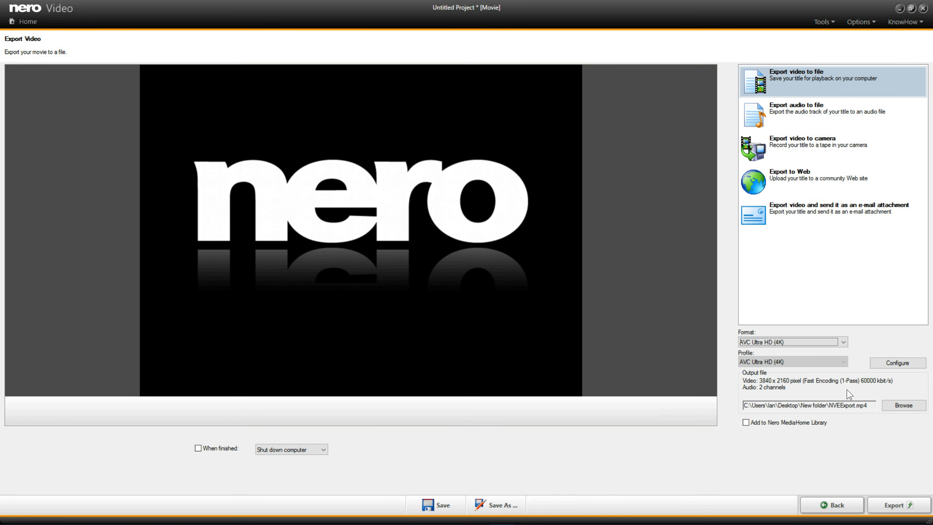
Set the output file to Green Screen.mp4 in the desktop's New folder and export the video.
{"action": "left_click", "coordinate": [906, 406]}
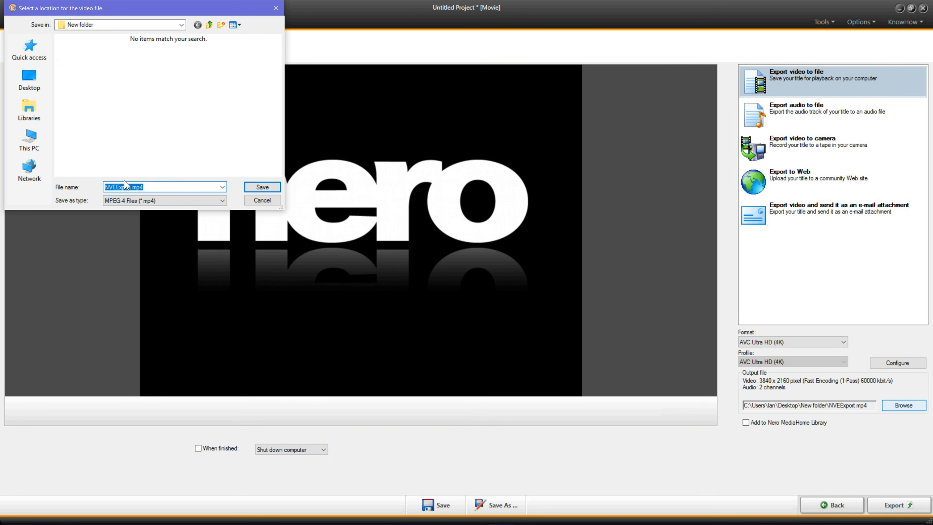
{"action": "left_click", "coordinate": [132, 188]}
{"action": "key", "text": "BackSpace"}
{"action": "key", "text": "BackSpace"}
{"action": "key", "text": "BackSpace"}
{"action": "key", "text": "BackSpace"}
{"action": "key", "text": "BackSpace"}
{"action": "key", "text": "BackSpace"}
{"action": "key", "text": "BackSpace"}
{"action": "key", "text": "BackSpace"}
{"action": "type", "text": "G"}
{"action": "left_click", "coordinate": [26, 109]}
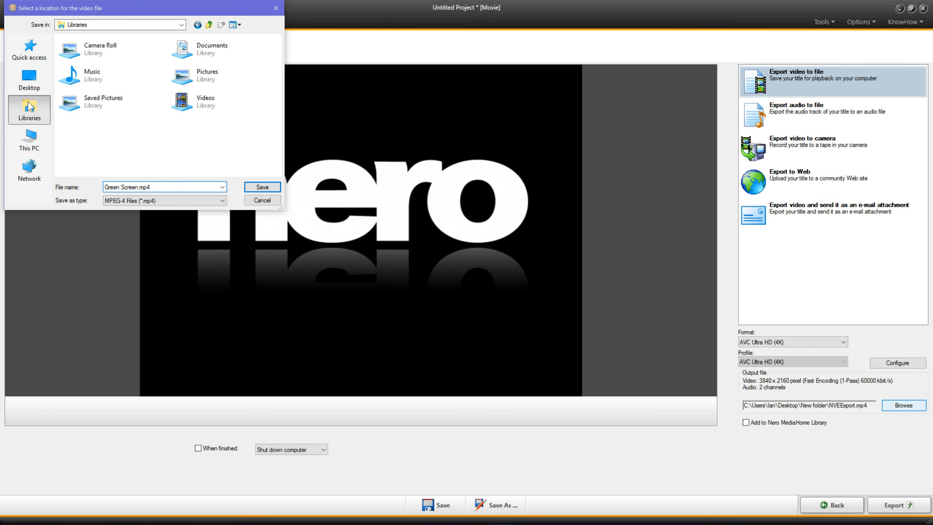
{"action": "left_click", "coordinate": [29, 79]}
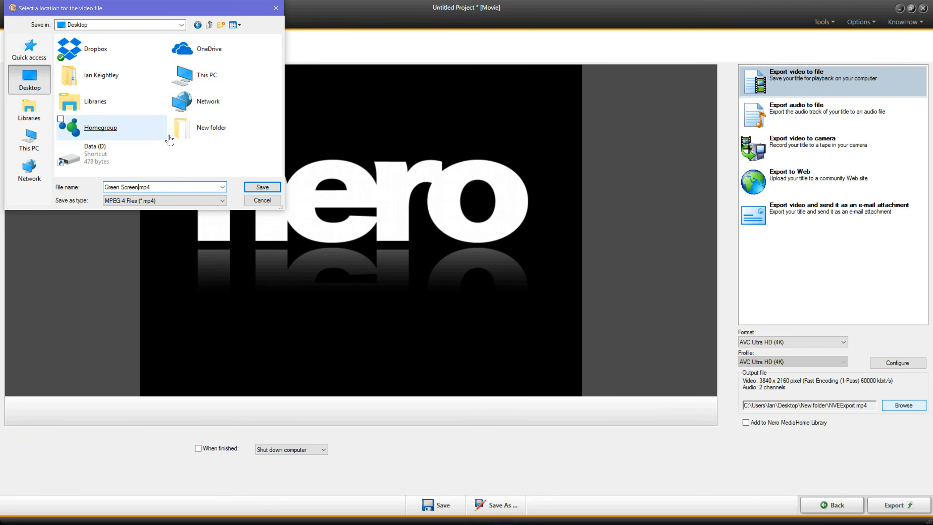
{"action": "left_click", "coordinate": [232, 136]}
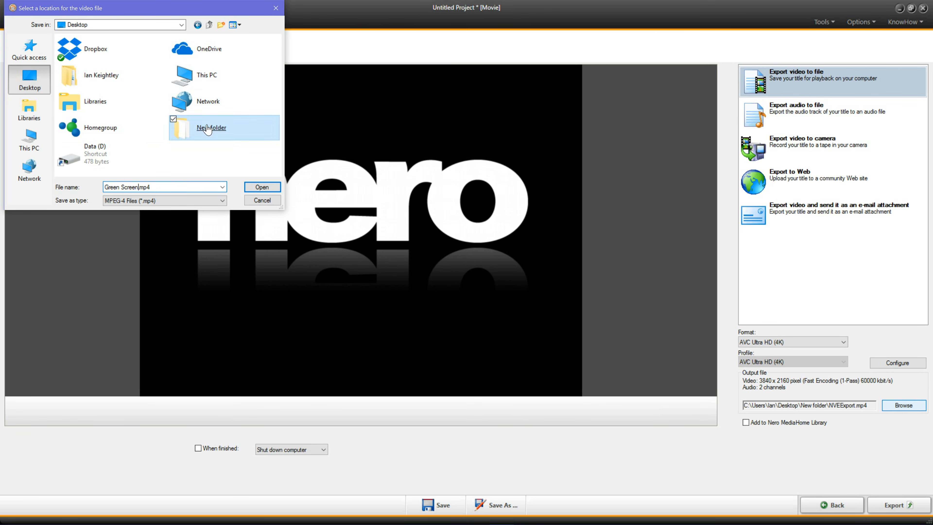
{"action": "left_click", "coordinate": [267, 187]}
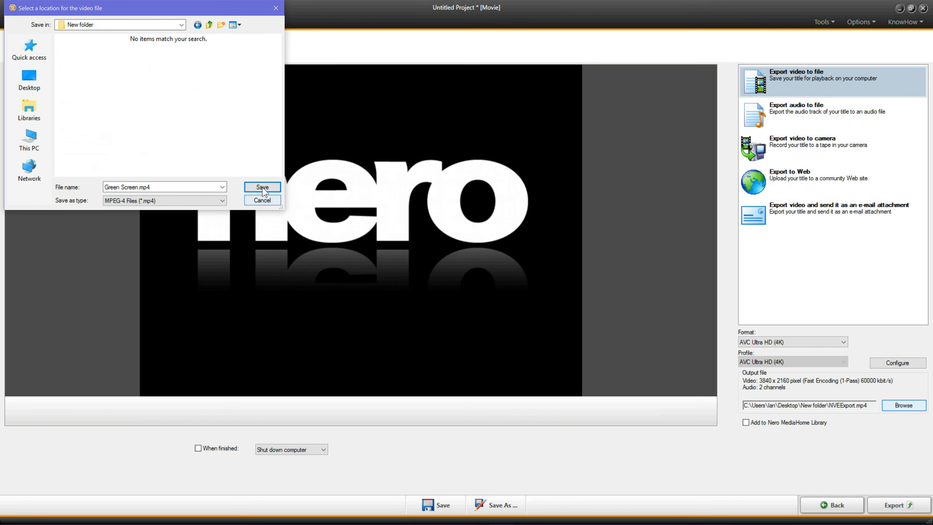
{"action": "left_click", "coordinate": [263, 188]}
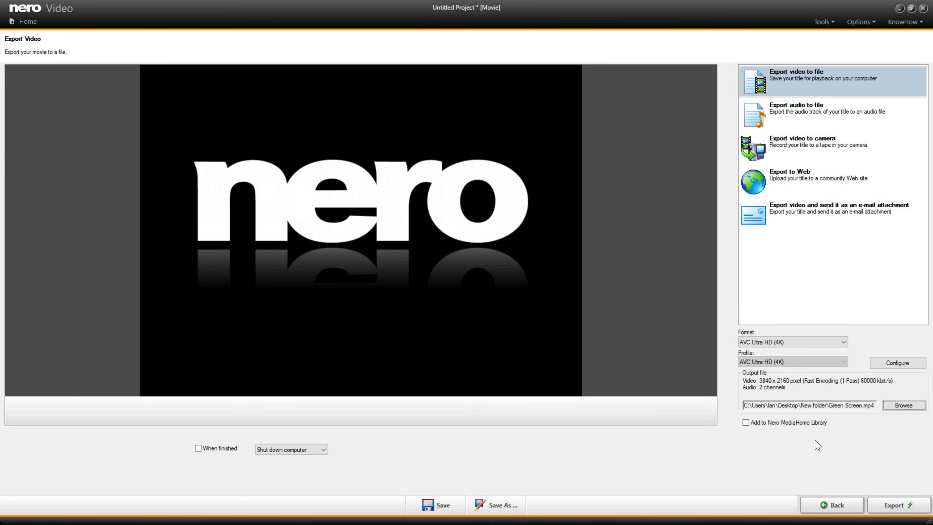
{"action": "left_click", "coordinate": [909, 505]}
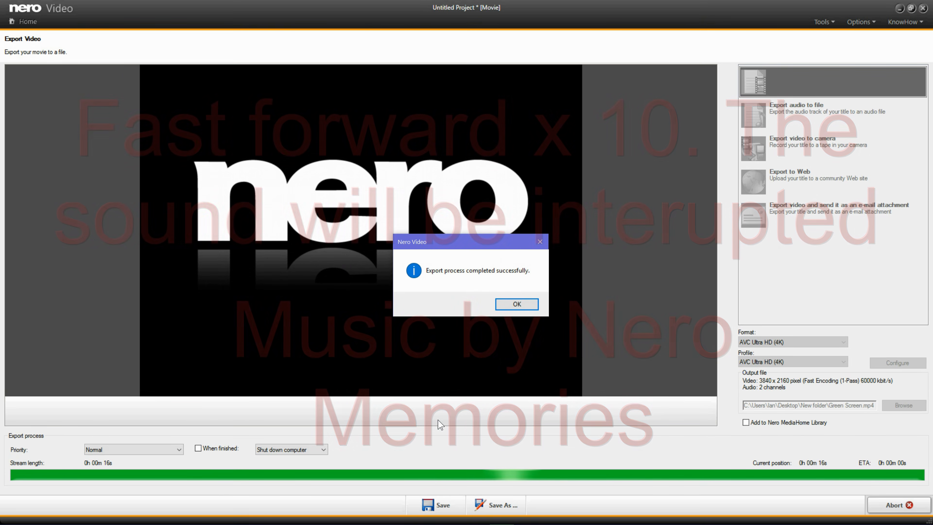
{"action": "left_click", "coordinate": [523, 302]}
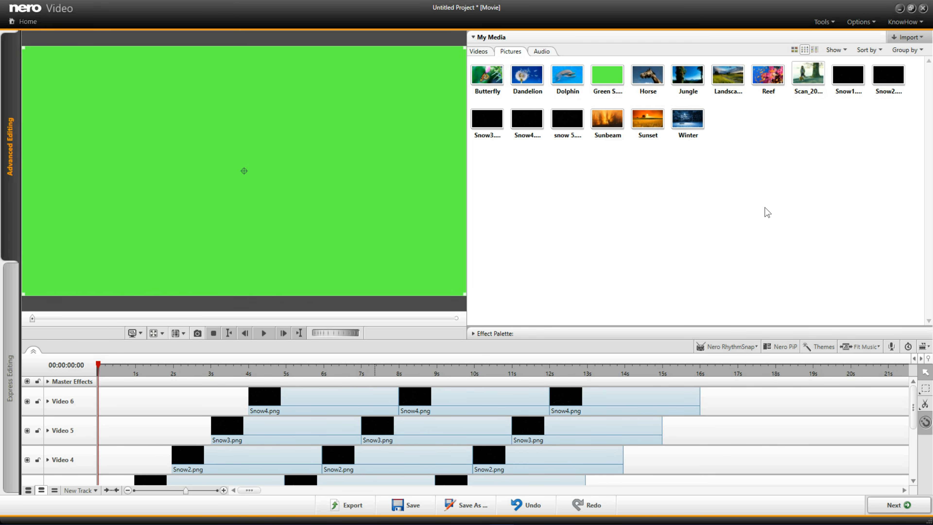
Import the exported Green Screen.mp4 from the New folder into the project media.
{"action": "left_click", "coordinate": [923, 38]}
{"action": "left_click", "coordinate": [846, 52]}
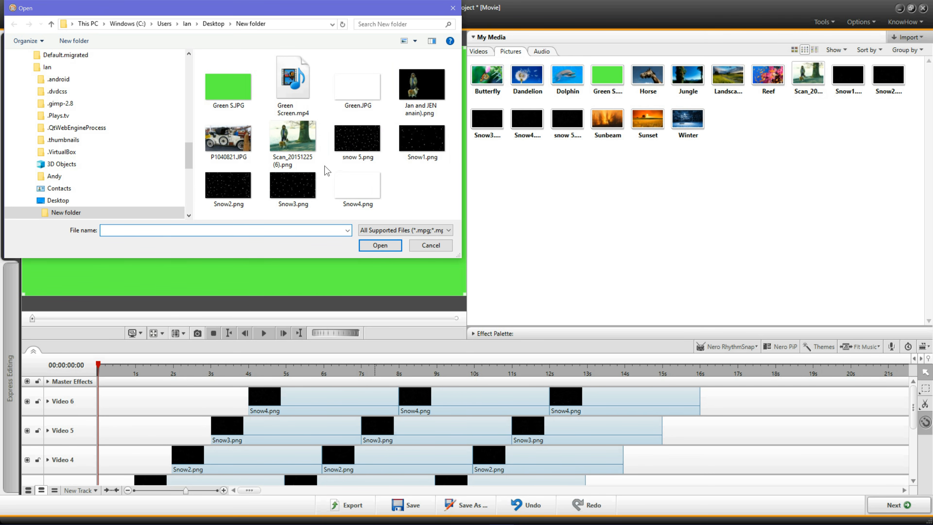
{"action": "double_click", "coordinate": [311, 110]}
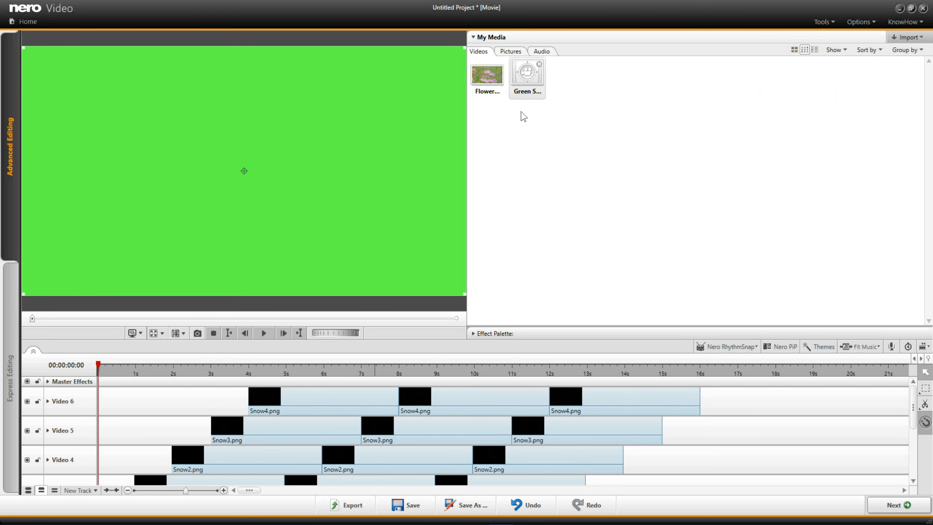
Place Green Screen.mp4 on the Video 6 track at about 16.5 s, after the snow clips, and preview it briefly.
{"action": "left_click_drag", "start_coordinate": [528, 78], "coordinate": [718, 411]}
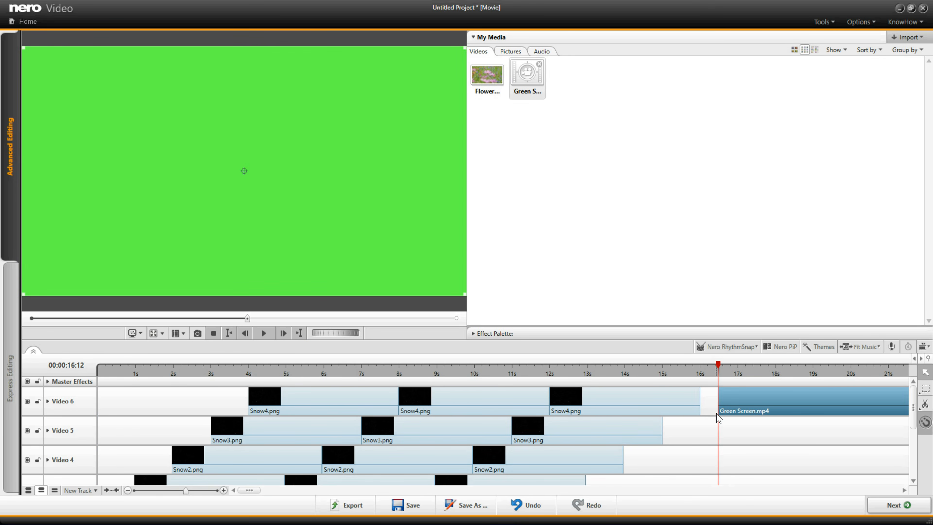
{"action": "left_click", "coordinate": [269, 332]}
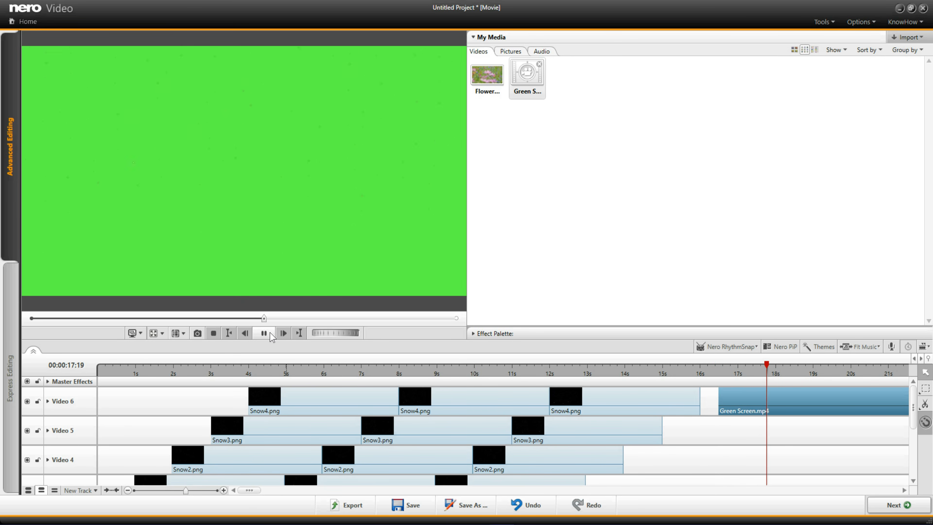
{"action": "left_click", "coordinate": [270, 332]}
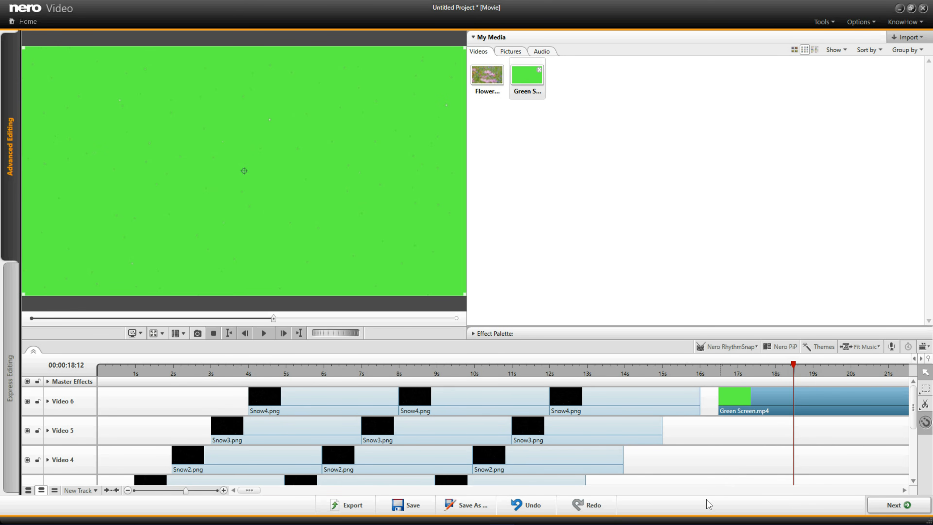
Move Green Screen.mp4 to Video 5 at about 17 s and place Scan_20151225 (6).png beneath it on Video 4 with matching length.
{"action": "left_click_drag", "start_coordinate": [185, 490], "coordinate": [168, 491]}
{"action": "left_click_drag", "start_coordinate": [390, 405], "coordinate": [396, 436]}
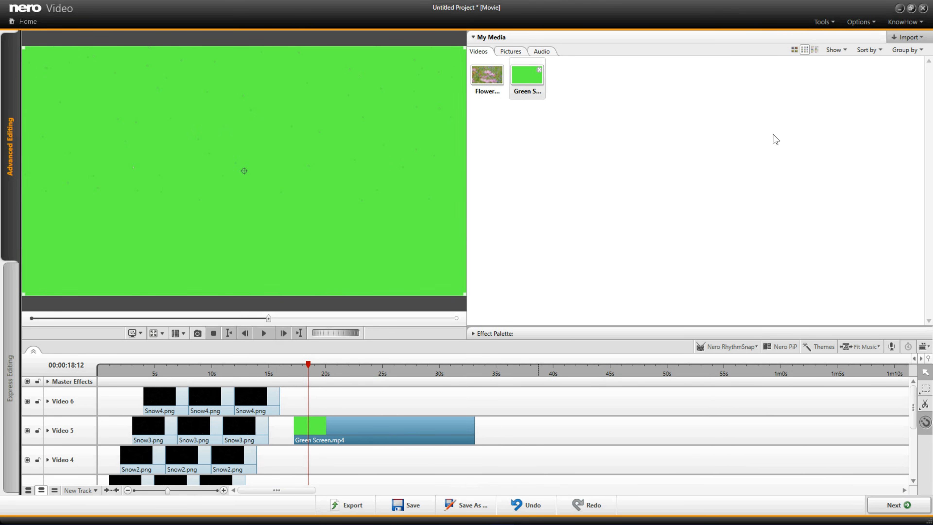
{"action": "left_click", "coordinate": [515, 56]}
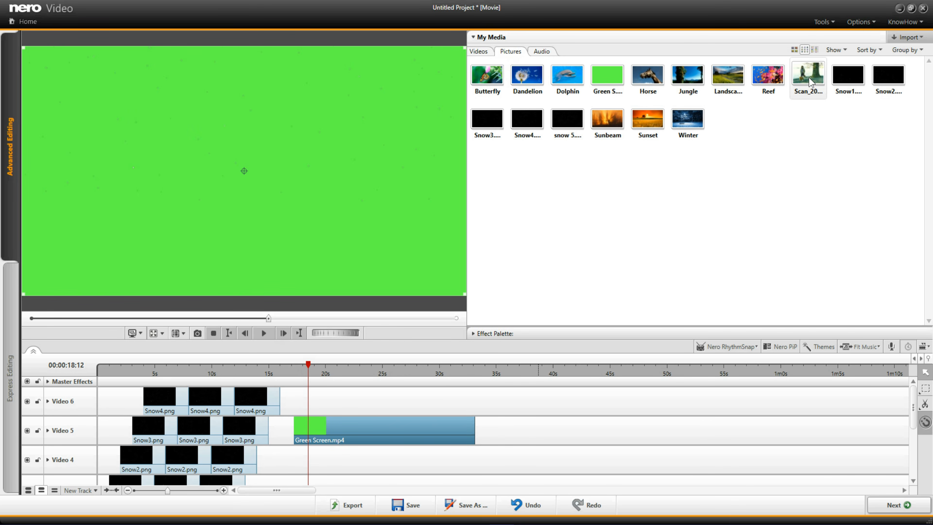
{"action": "left_click_drag", "start_coordinate": [808, 79], "coordinate": [474, 470]}
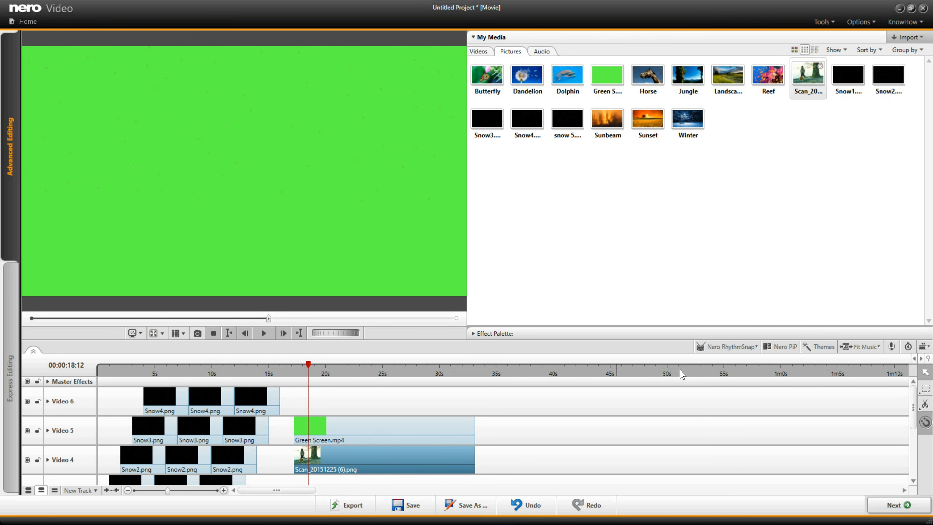
Apply the Chroma Key effect to Green Screen.mp4 and sample its green background as the key color.
{"action": "left_click", "coordinate": [473, 333]}
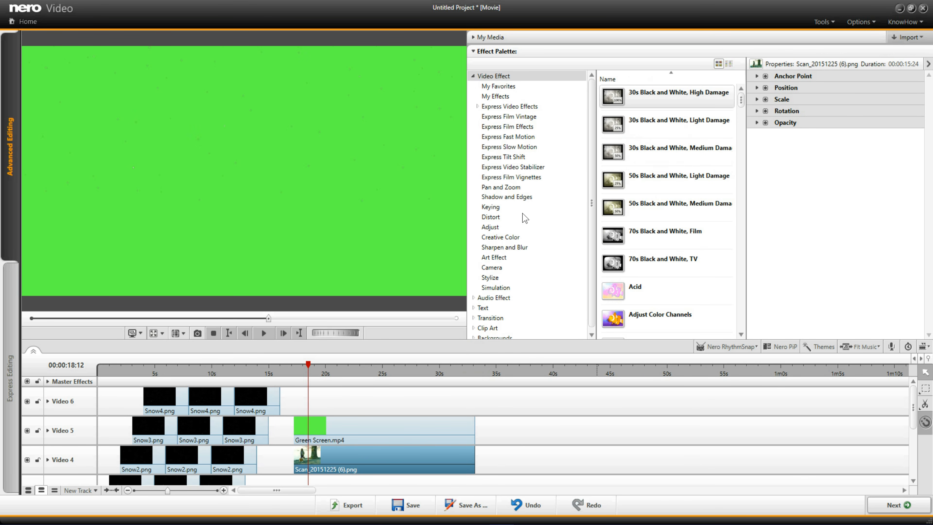
{"action": "left_click", "coordinate": [509, 208]}
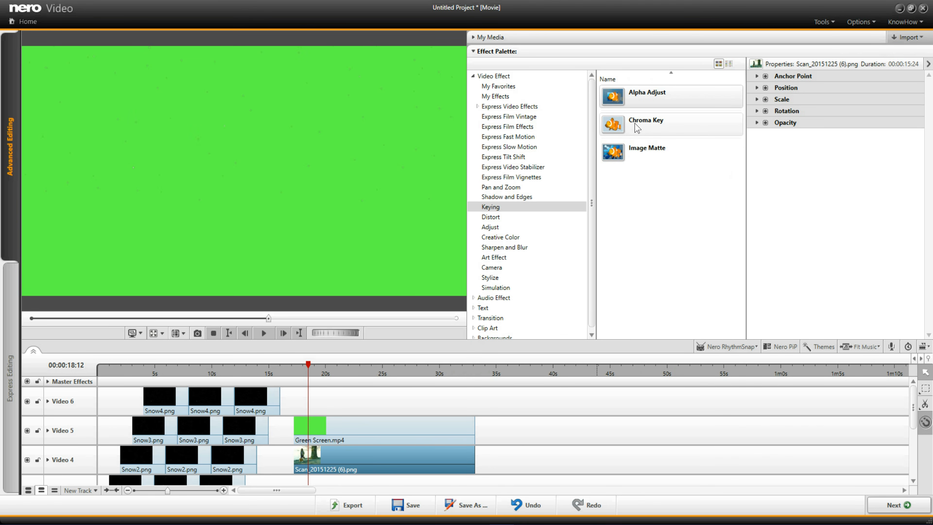
{"action": "left_click_drag", "start_coordinate": [635, 129], "coordinate": [436, 430]}
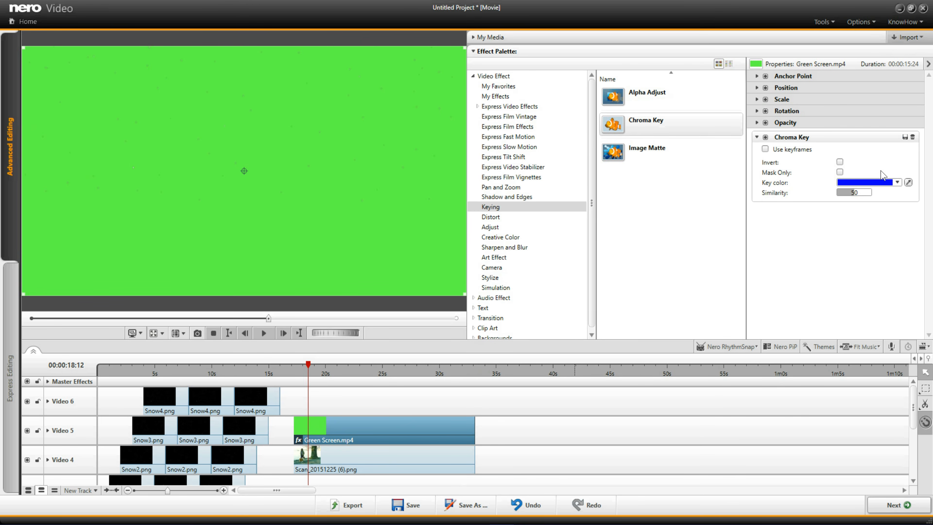
{"action": "left_click", "coordinate": [908, 182]}
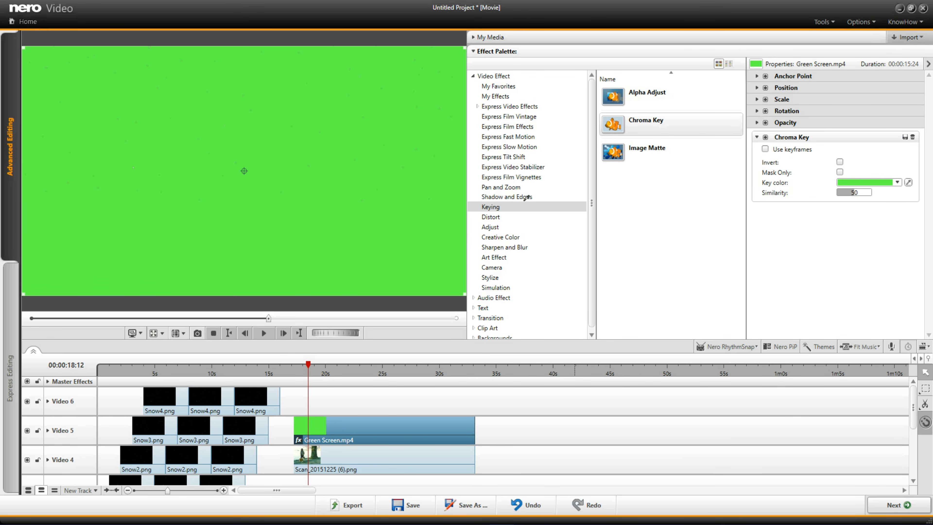
{"action": "left_click", "coordinate": [439, 216]}
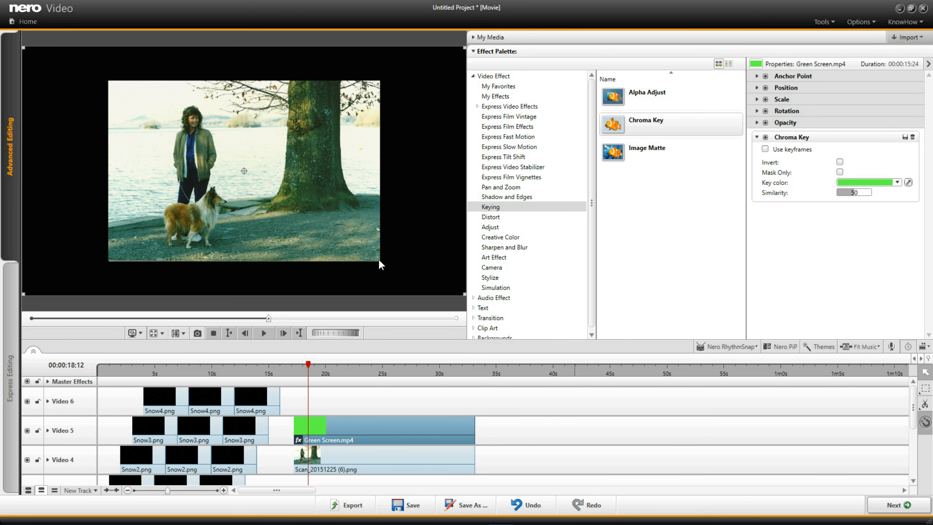
Enlarge the scanned photo on Video 4 to fill the preview frame and play the keyed snow over it.
{"action": "left_click", "coordinate": [391, 457]}
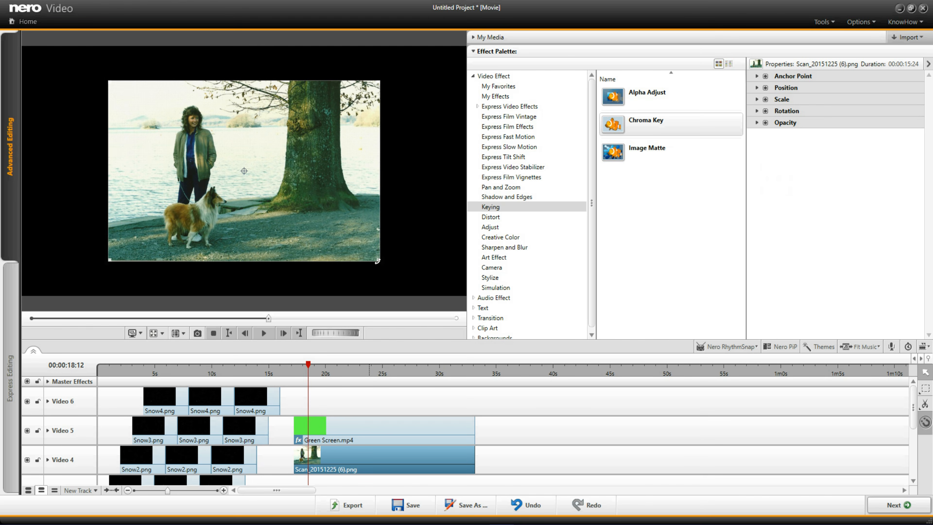
{"action": "left_click_drag", "start_coordinate": [377, 260], "coordinate": [425, 327]}
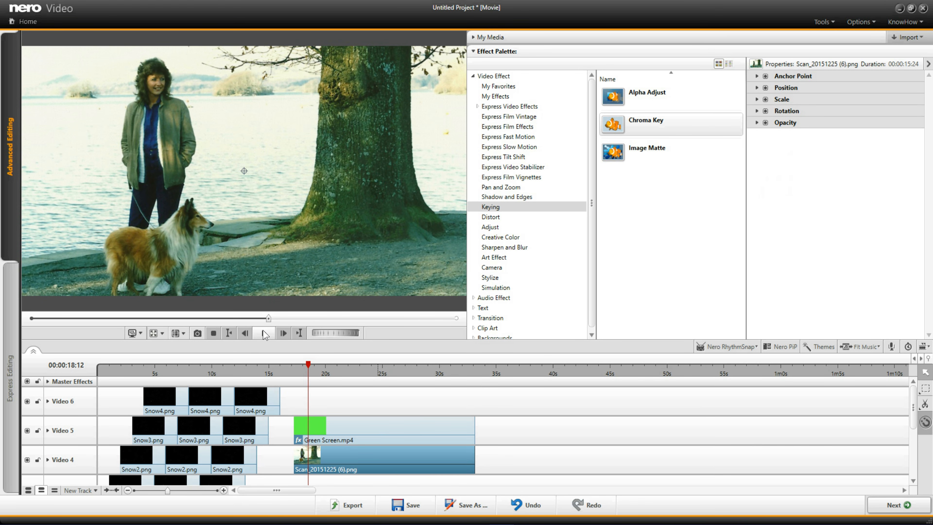
{"action": "left_click", "coordinate": [264, 333]}
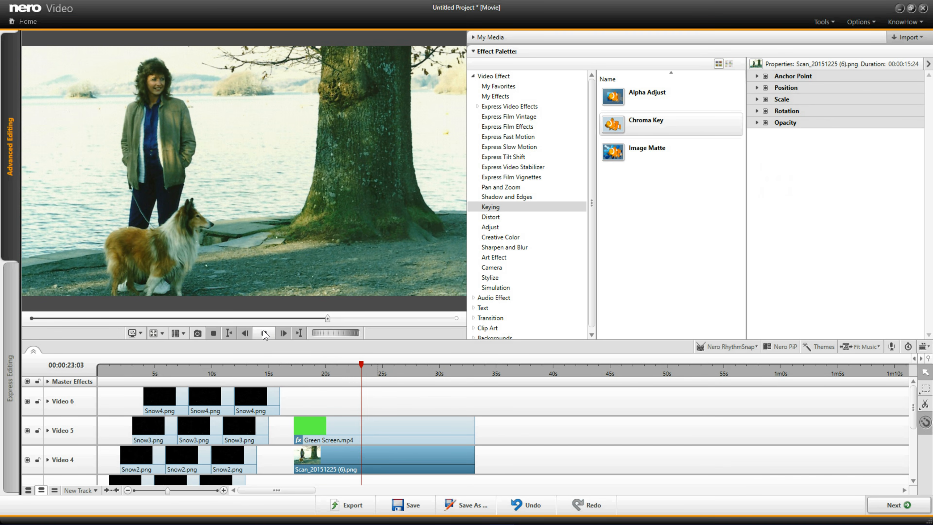
{"action": "left_click", "coordinate": [264, 332]}
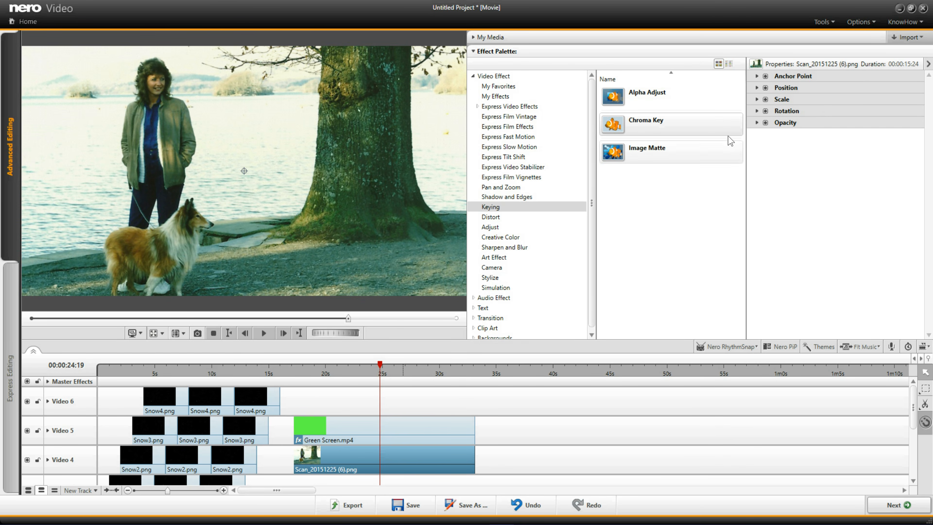
Import the transparent cut-out PNG of the woman and dog from the desktop's New folder.
{"action": "left_click", "coordinate": [908, 37]}
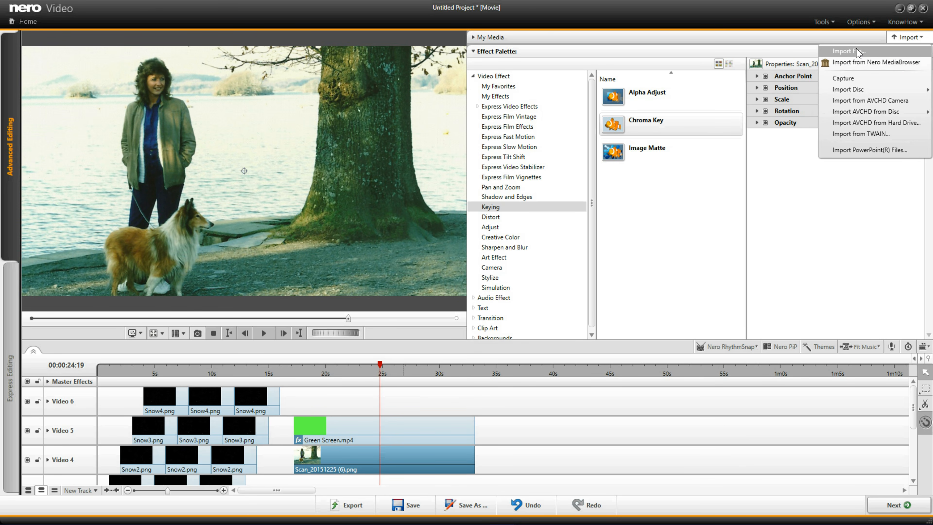
{"action": "left_click", "coordinate": [859, 54]}
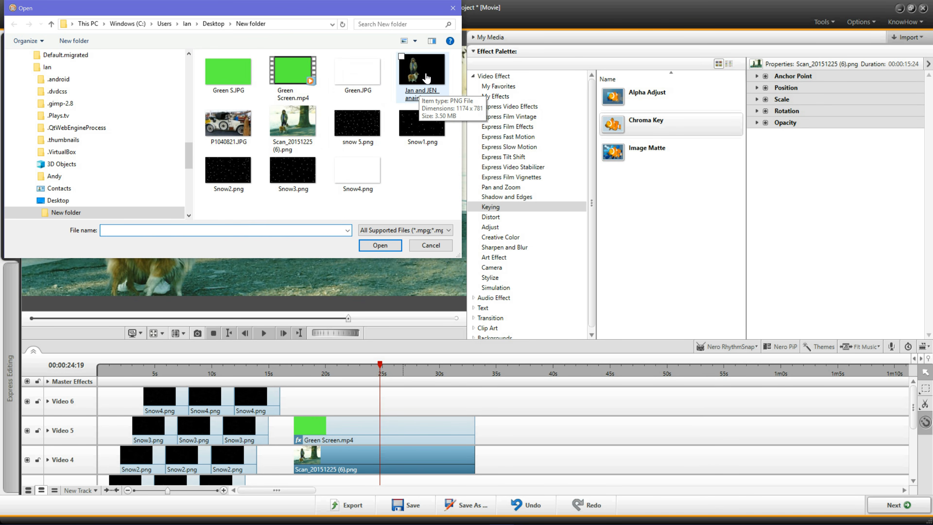
{"action": "double_click", "coordinate": [425, 78]}
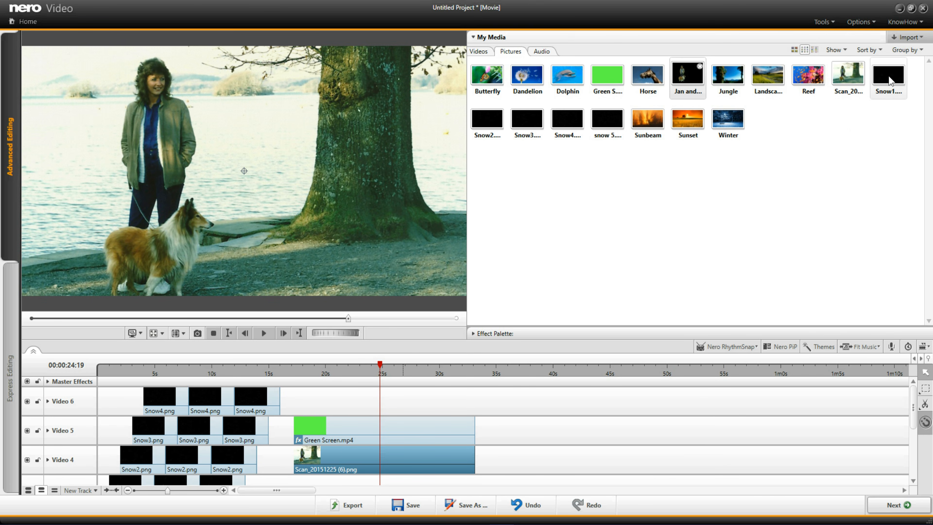
Place the cut-out PNG on Video 6 at 17 s and enlarge it to line up with the scanned photo beneath.
{"action": "left_click", "coordinate": [695, 74]}
{"action": "left_click_drag", "start_coordinate": [695, 73], "coordinate": [299, 409]}
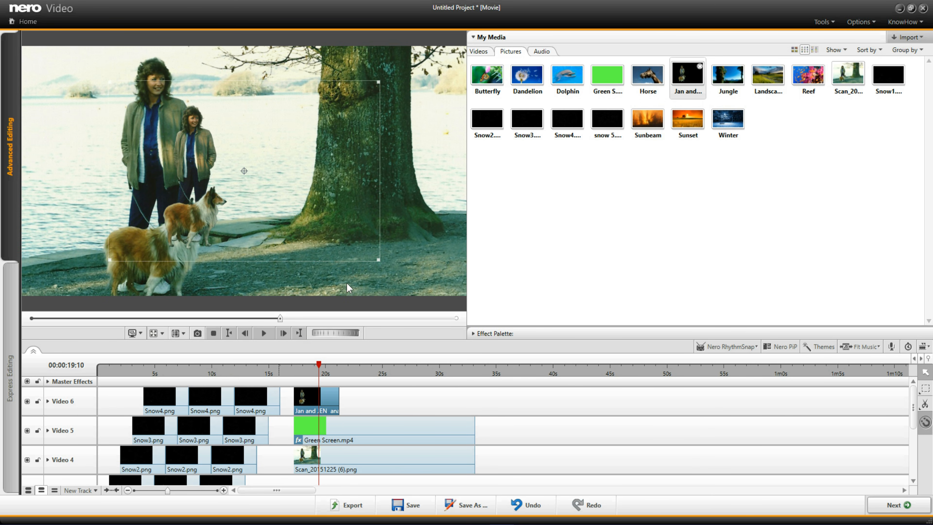
{"action": "left_click_drag", "start_coordinate": [379, 259], "coordinate": [406, 329]}
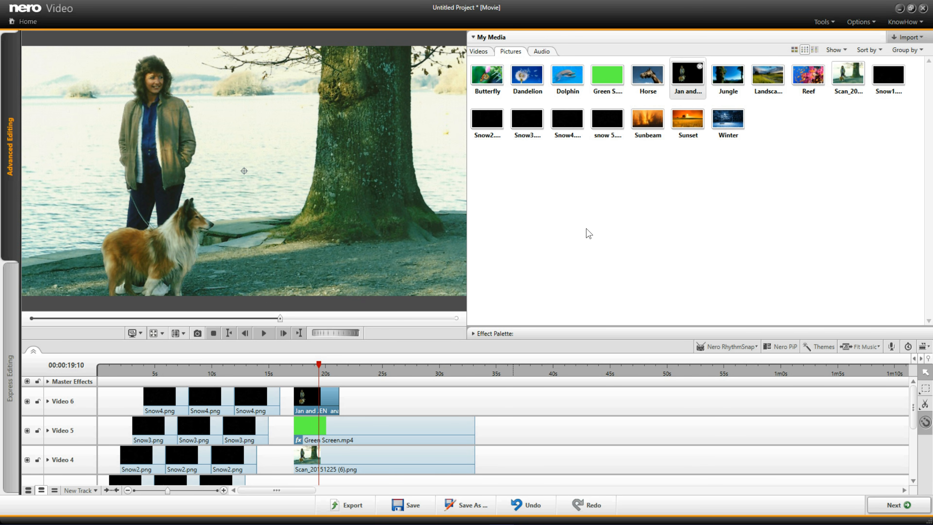
Add another Green Screen.mp4 on a new Video 7 track at 17 s and key out its green with Chroma Key.
{"action": "left_click_drag", "start_coordinate": [527, 76], "coordinate": [294, 395]}
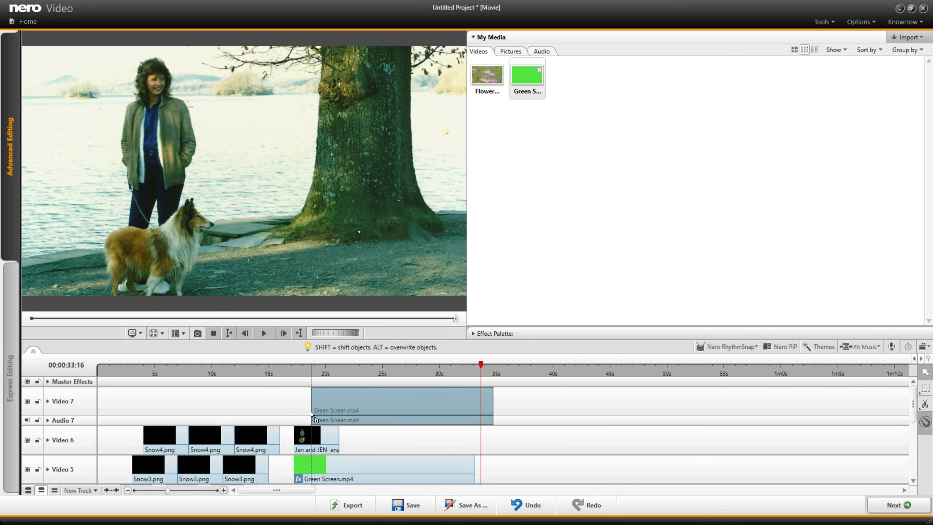
{"action": "left_click", "coordinate": [495, 333]}
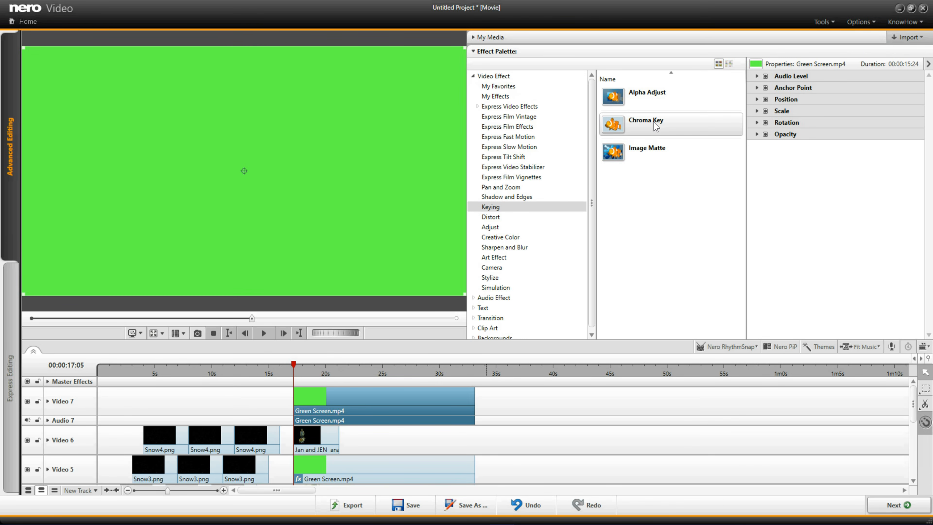
{"action": "left_click_drag", "start_coordinate": [655, 127], "coordinate": [432, 398]}
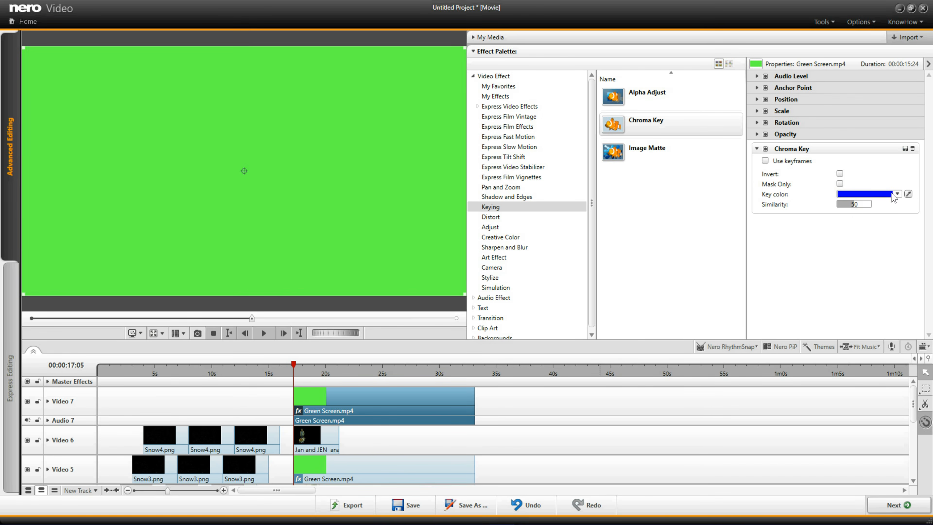
{"action": "left_click", "coordinate": [909, 192]}
{"action": "left_click", "coordinate": [456, 161]}
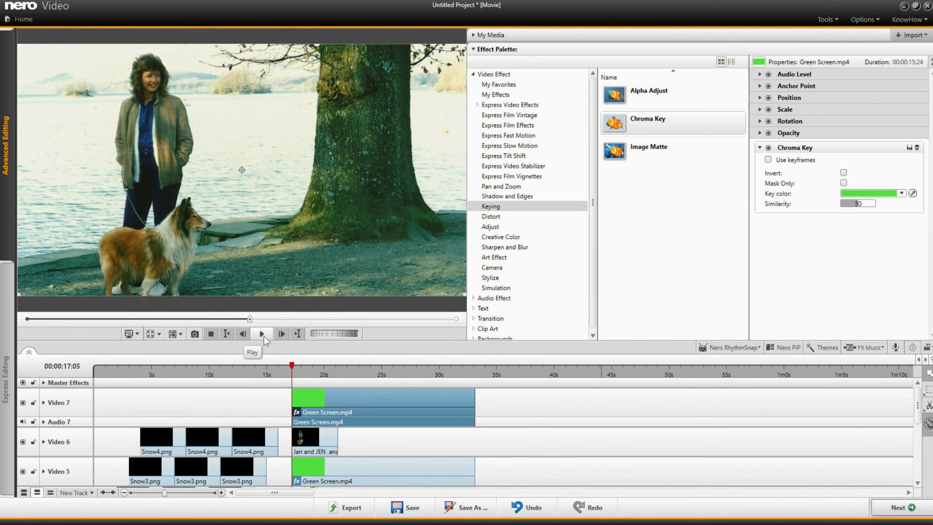
Play the composite full screen from the start of the snow clips to check both snow layers around the woman and dog.
{"action": "left_click", "coordinate": [150, 333]}
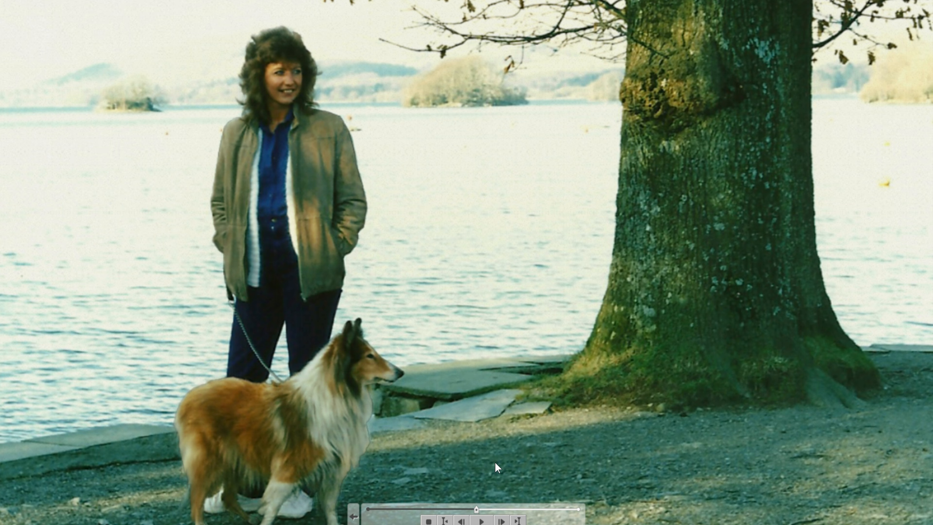
{"action": "left_click", "coordinate": [482, 521]}
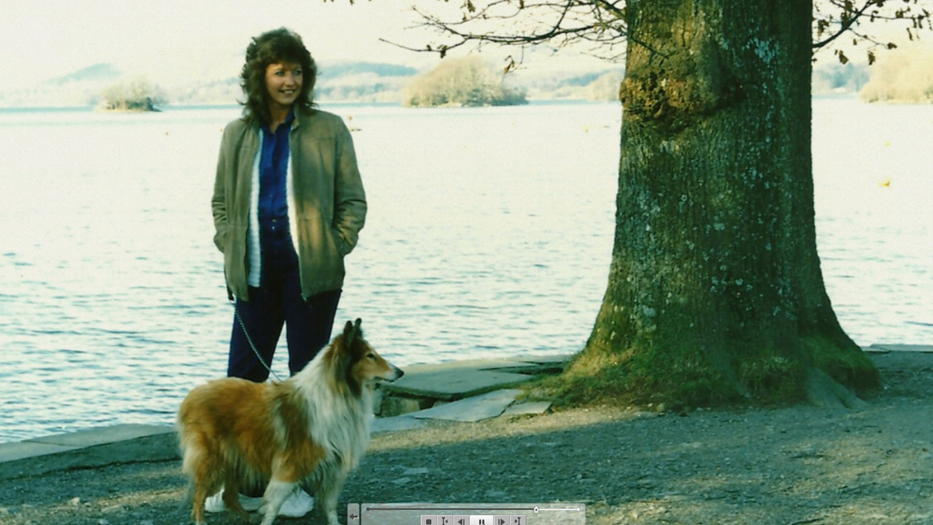
{"action": "left_click", "coordinate": [483, 523]}
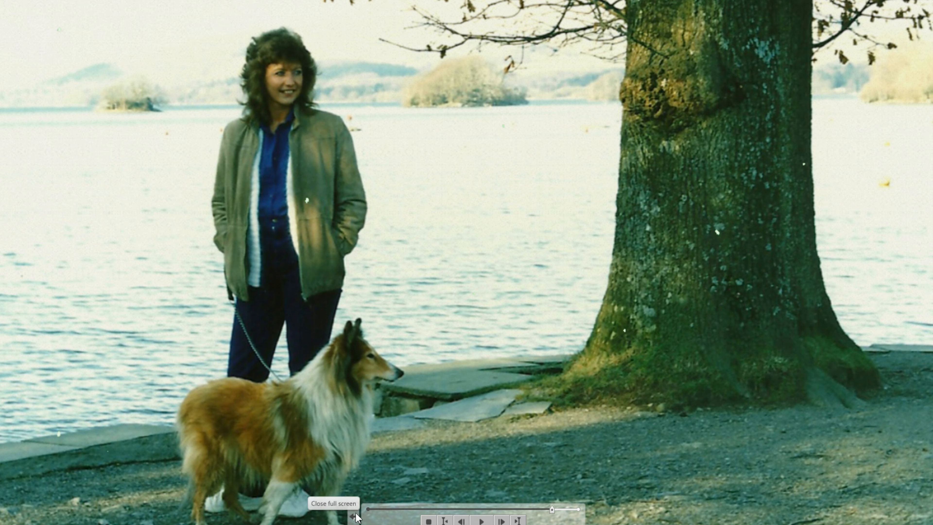
{"action": "left_click", "coordinate": [354, 517]}
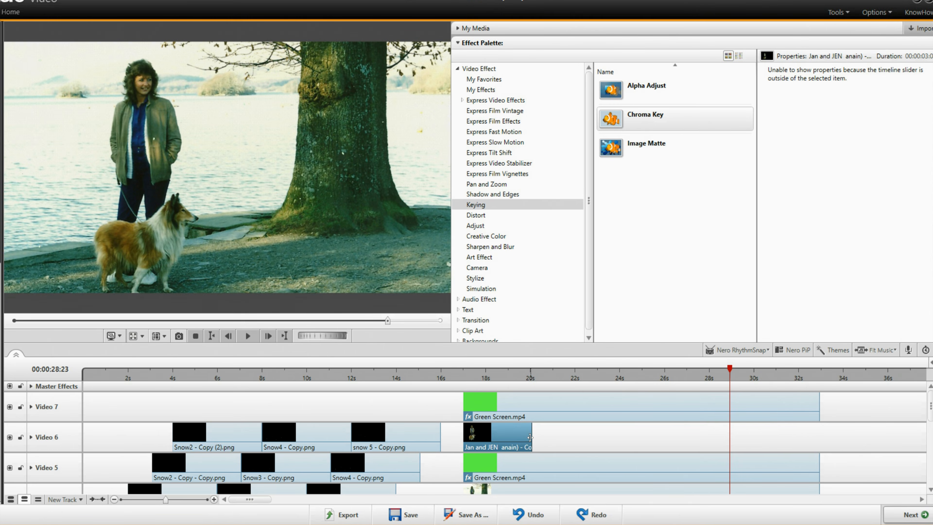
Extend the cut-out clip on Video 6 to the end of the Green Screen clips and return the playhead to 17 s.
{"action": "left_click_drag", "start_coordinate": [530, 437], "coordinate": [818, 464]}
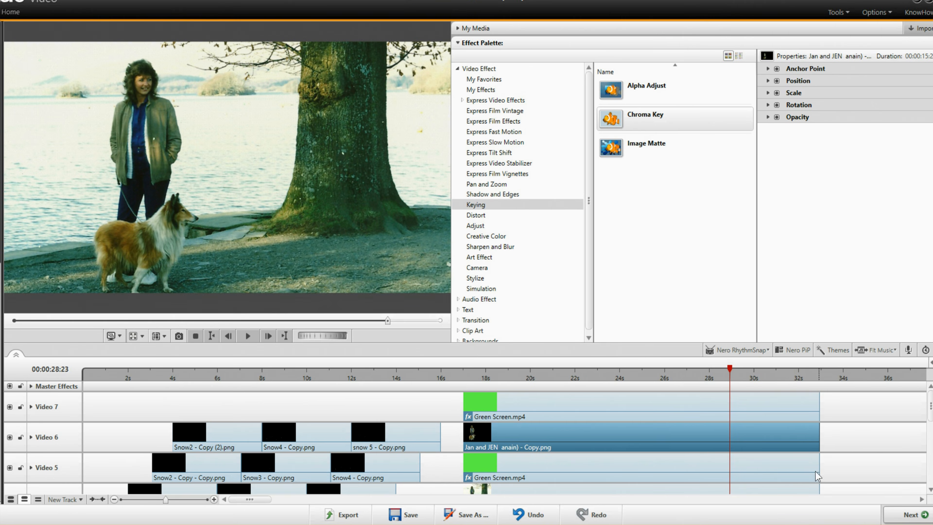
{"action": "left_click_drag", "start_coordinate": [729, 459], "coordinate": [463, 462]}
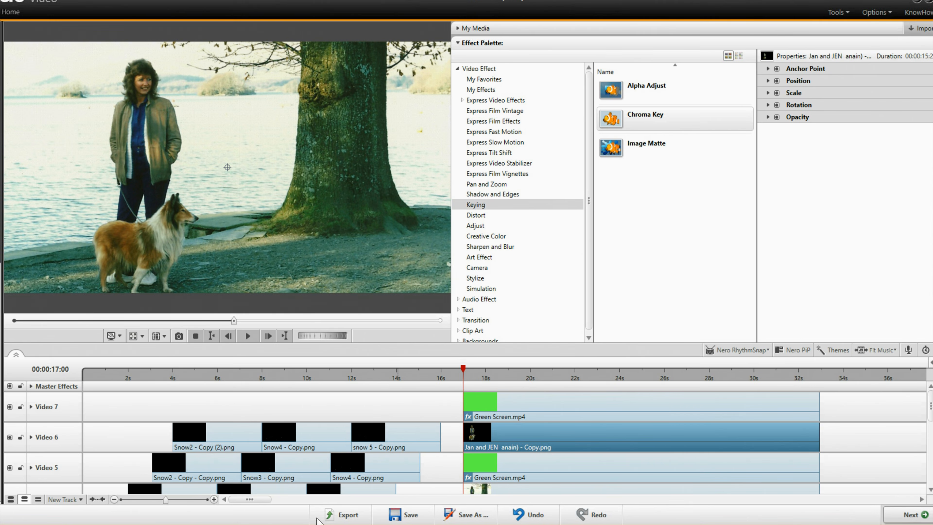
Shift Green Screen.mp4 on Video 7 about one frame later so it is offset from the snow clip on Video 5.
{"action": "left_click", "coordinate": [164, 498]}
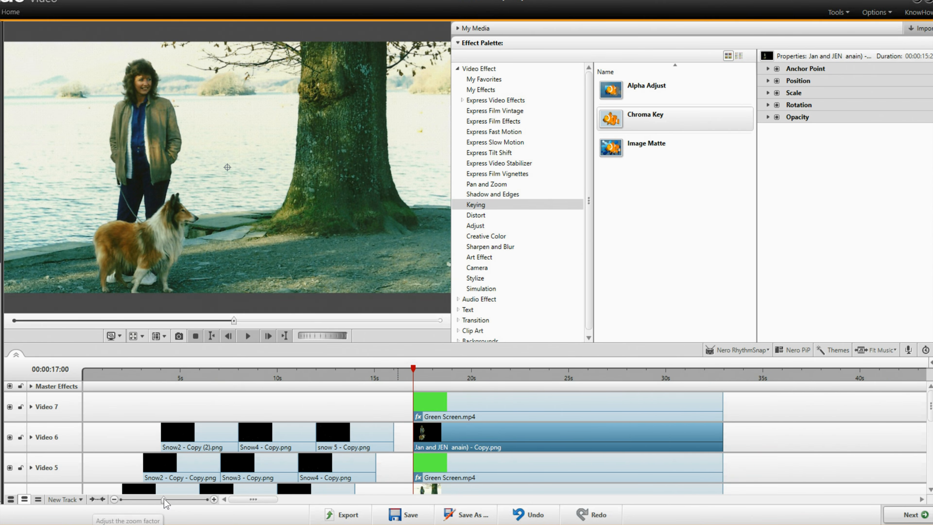
{"action": "left_click_drag", "start_coordinate": [162, 498], "coordinate": [205, 508]}
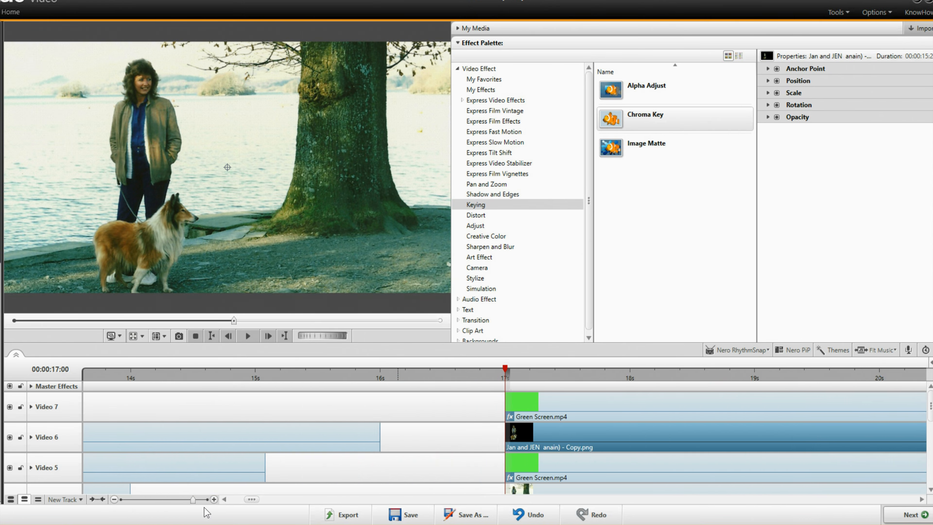
{"action": "left_click", "coordinate": [541, 403]}
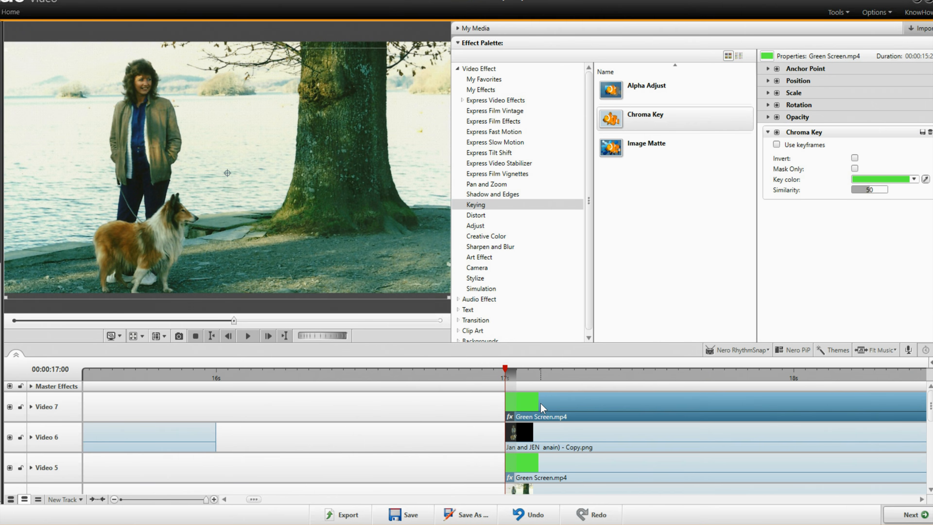
{"action": "scroll", "coordinate": [548, 409], "scroll_direction": "right", "scroll_amount": 5}
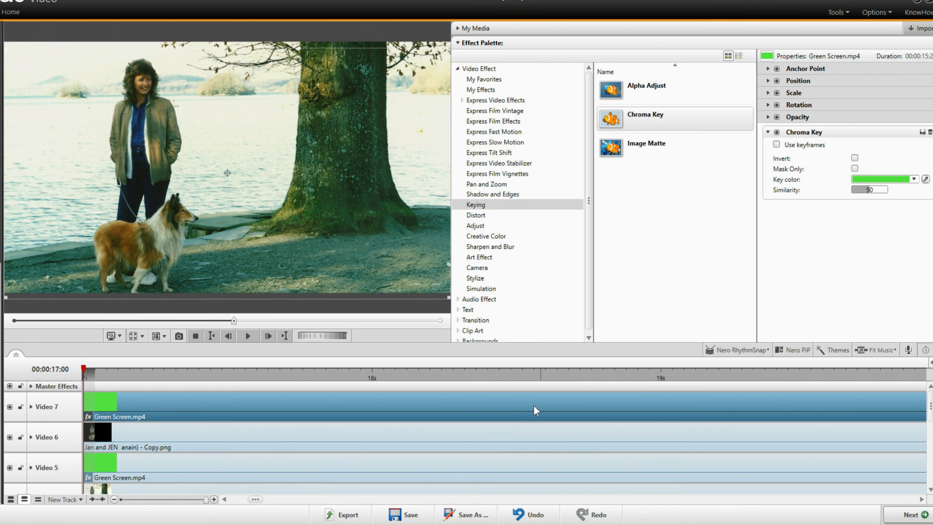
{"action": "left_click_drag", "start_coordinate": [205, 501], "coordinate": [192, 501]}
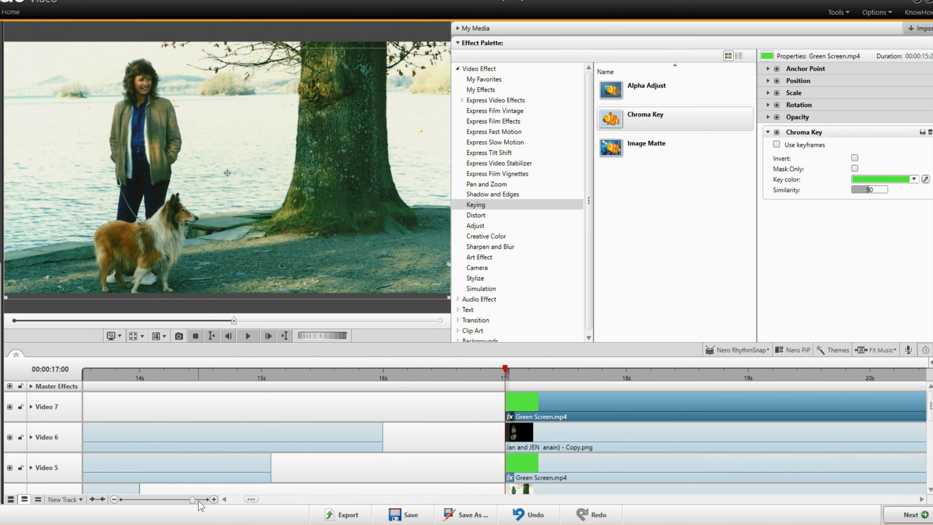
{"action": "left_click_drag", "start_coordinate": [191, 500], "coordinate": [219, 507]}
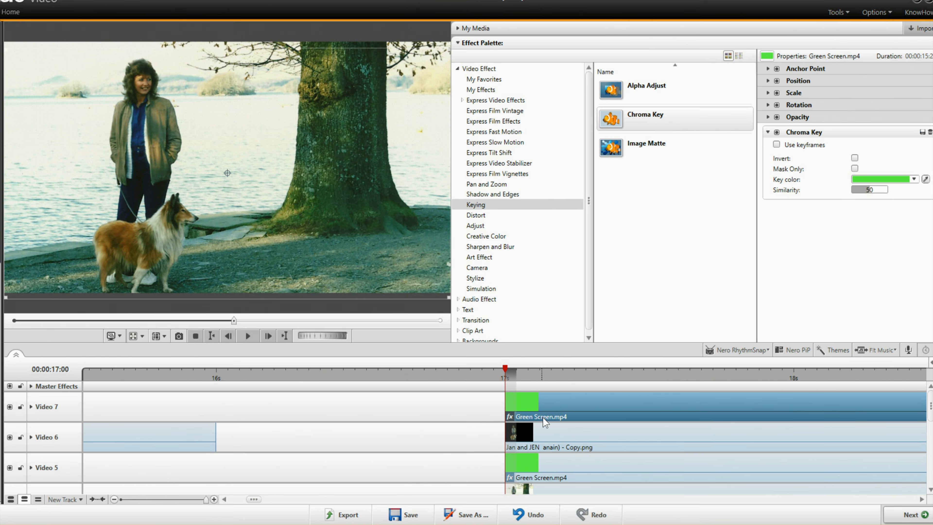
{"action": "left_click_drag", "start_coordinate": [537, 402], "coordinate": [548, 403]}
{"action": "scroll", "coordinate": [556, 403], "scroll_direction": "right", "scroll_amount": 5}
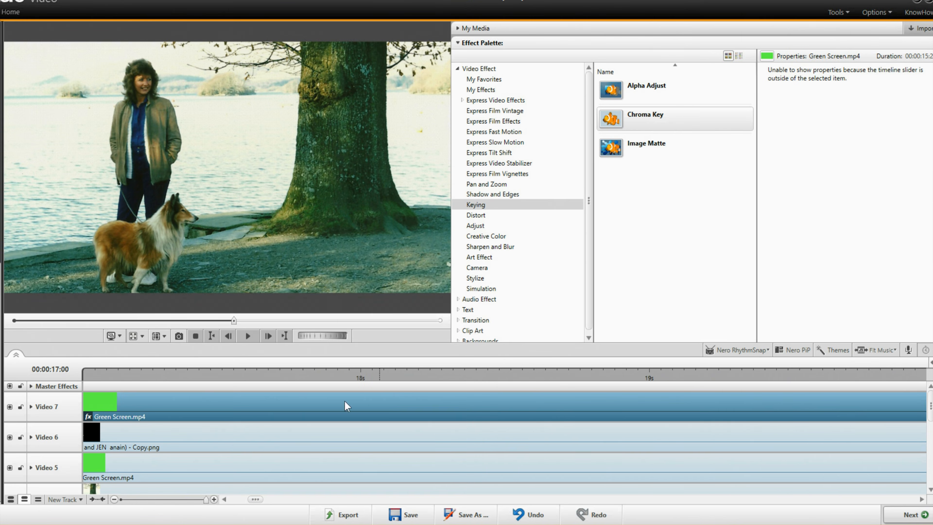
{"action": "left_click", "coordinate": [189, 499]}
{"action": "mouse_move", "coordinate": [189, 500]}
{"action": "left_mouse_down"}
{"action": "mouse_move", "coordinate": [177, 503]}
{"action": "mouse_move", "coordinate": [207, 503]}
{"action": "left_mouse_up"}
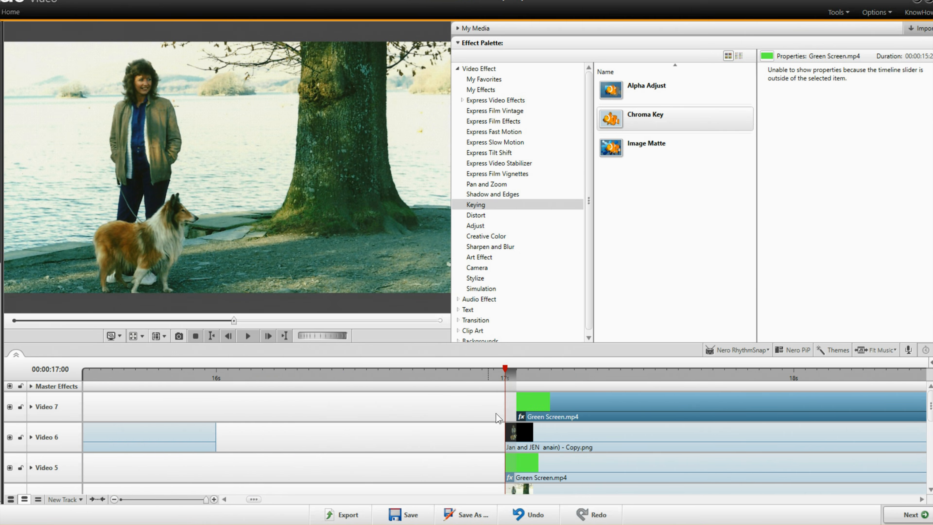
{"action": "left_click_drag", "start_coordinate": [552, 411], "coordinate": [547, 415]}
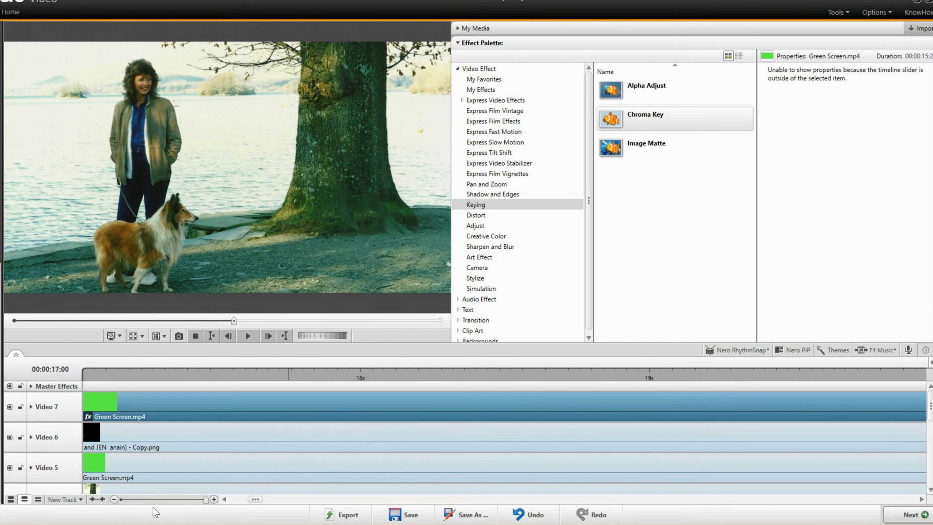
{"action": "left_click_drag", "start_coordinate": [205, 499], "coordinate": [176, 499]}
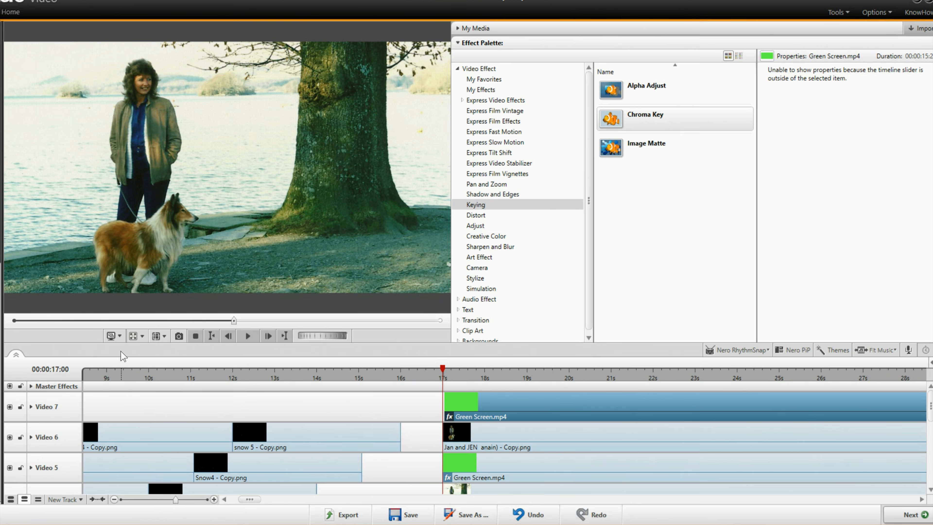
Play the composite full screen with the Video 7 snow offset, and return to the editing view.
{"action": "left_click", "coordinate": [133, 336]}
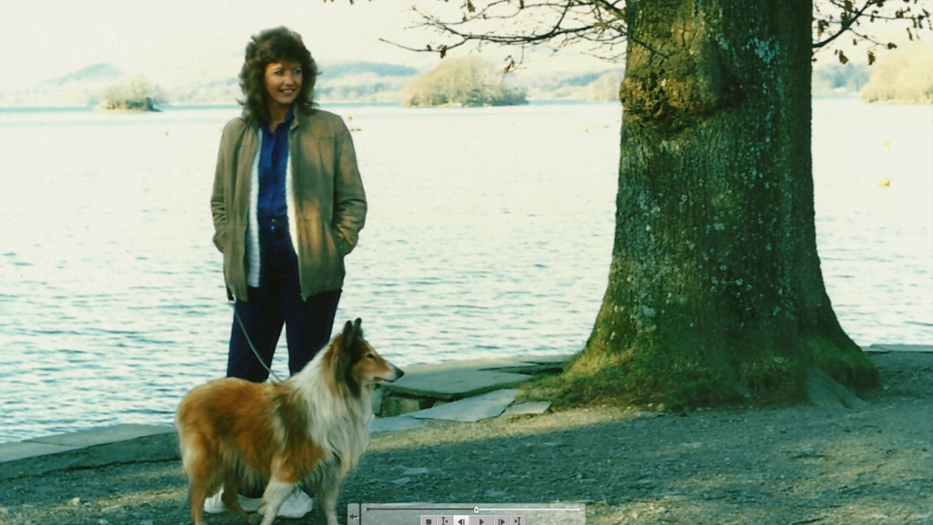
{"action": "left_click", "coordinate": [482, 522]}
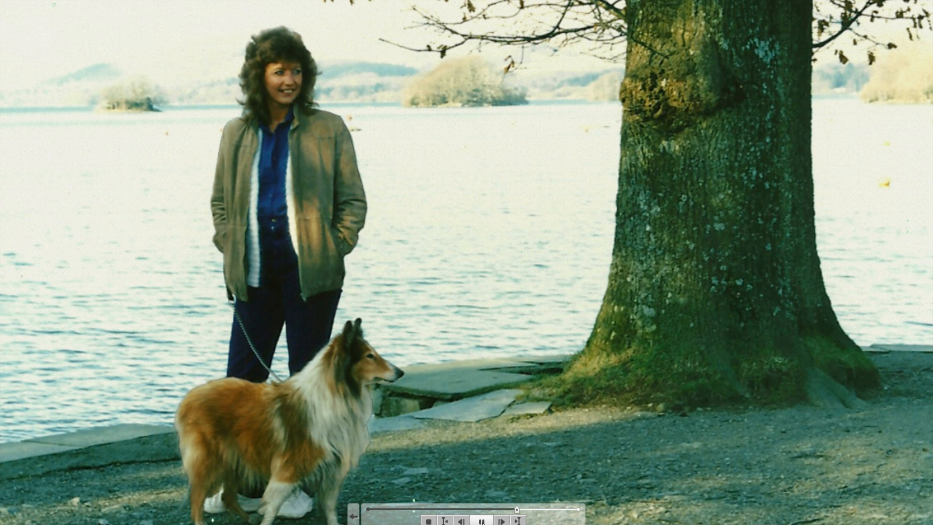
{"action": "left_click", "coordinate": [482, 523]}
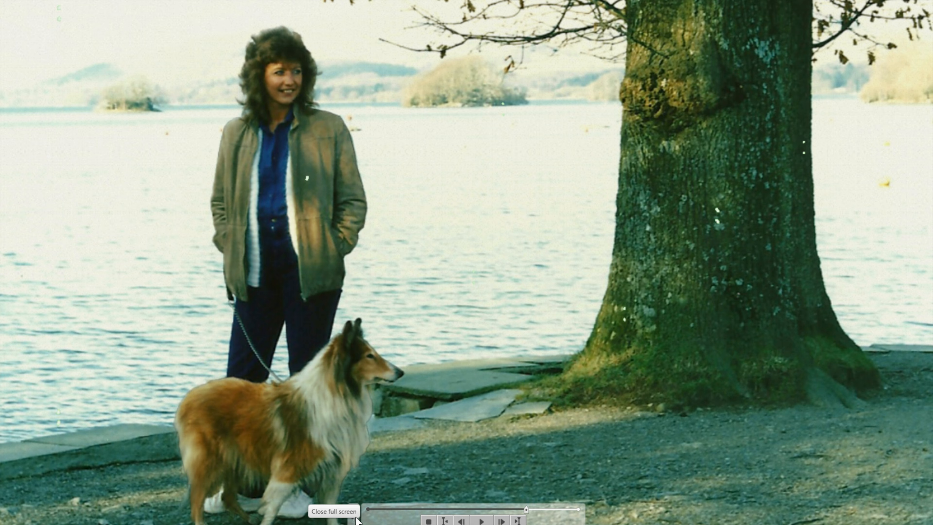
{"action": "left_click", "coordinate": [355, 519]}
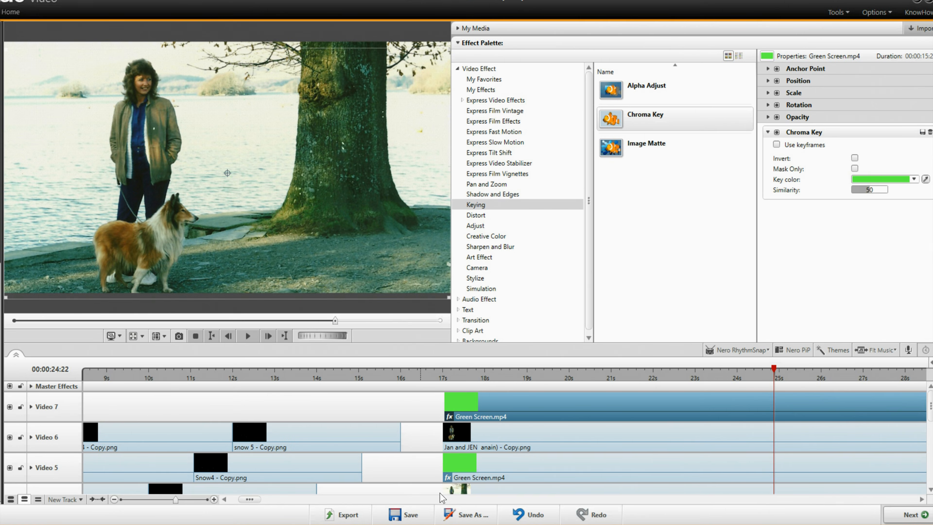
Undo the shift of the Video 7 snow clip and apply the Adjust category's Flip effect to it with Horizontal direction.
{"action": "left_click", "coordinate": [542, 521]}
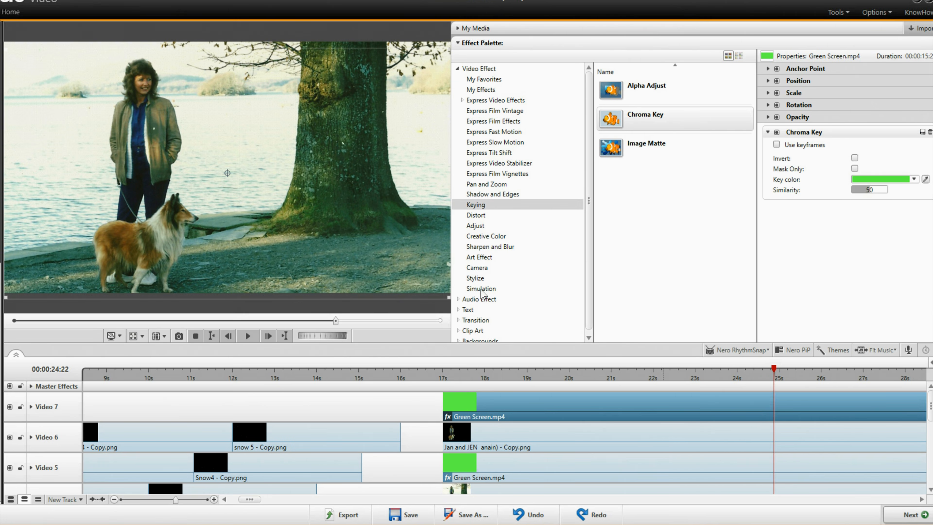
{"action": "left_click", "coordinate": [477, 227]}
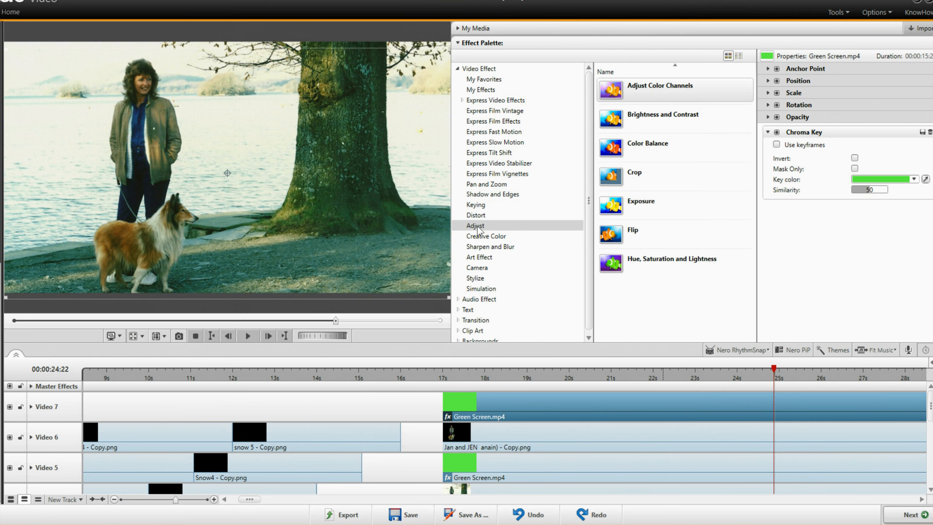
{"action": "left_click", "coordinate": [690, 241]}
{"action": "left_click_drag", "start_coordinate": [689, 241], "coordinate": [671, 405]}
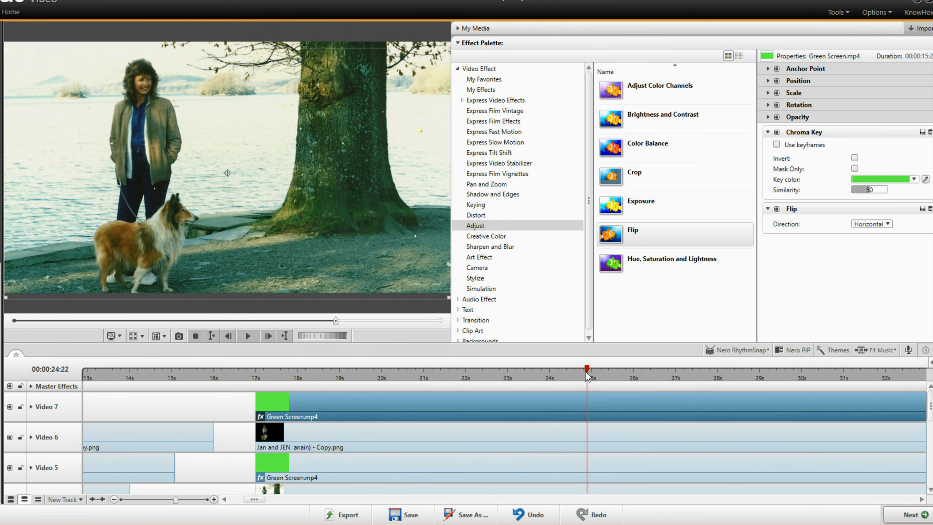
Move the playhead back to 17 s at the start of the flipped snow clip and open the preview performance/quality setting.
{"action": "left_click_drag", "start_coordinate": [588, 369], "coordinate": [290, 371]}
{"action": "left_click", "coordinate": [256, 370]}
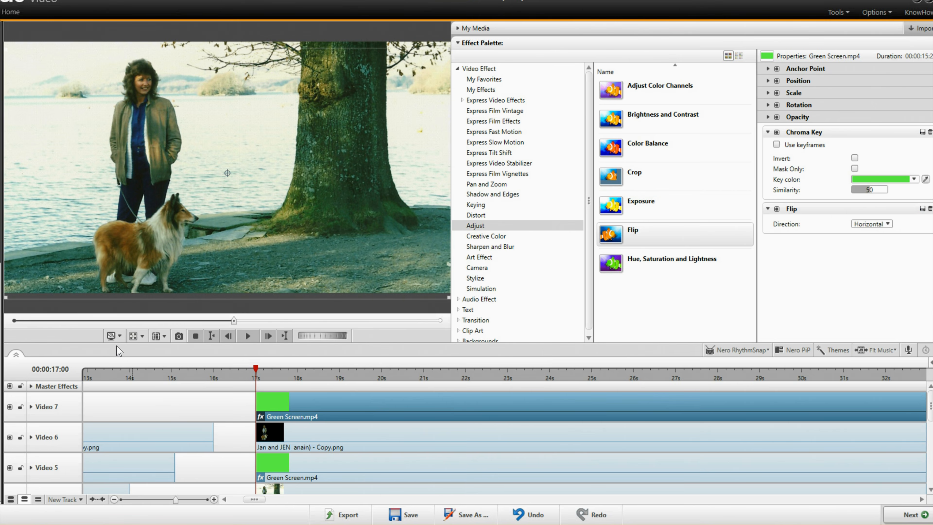
{"action": "left_click", "coordinate": [120, 339]}
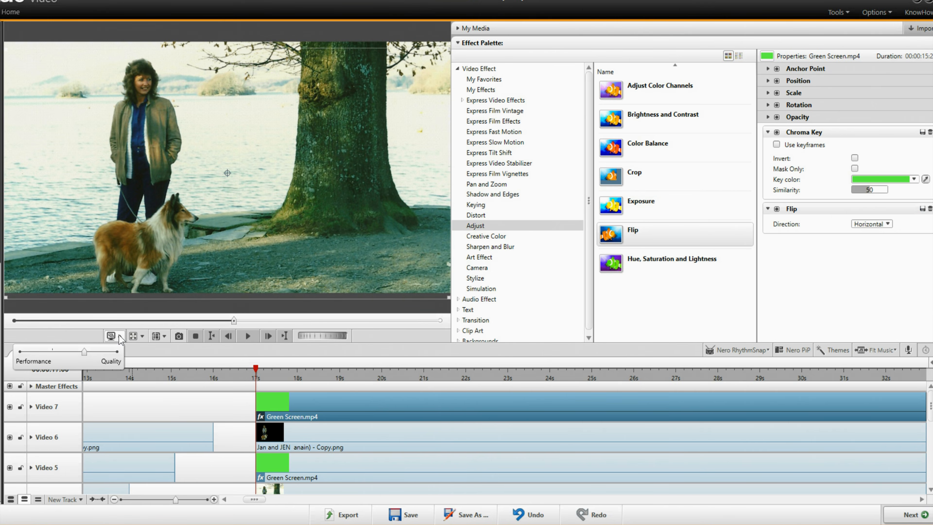